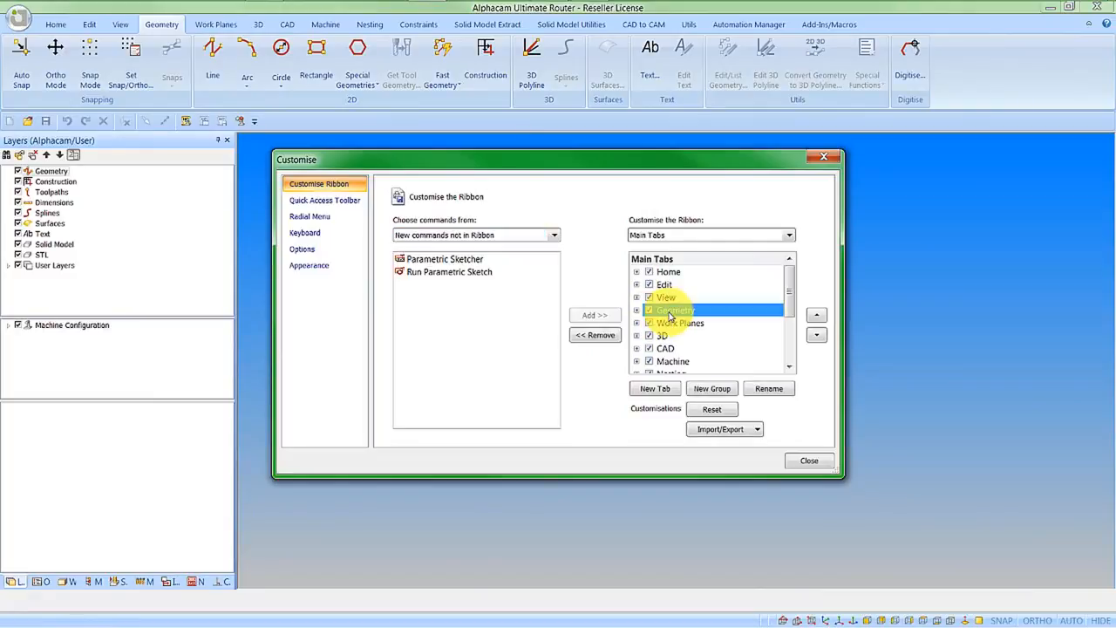
Add a custom group named Parametric Sketcher to the Geometry ribbon tab.
click(716, 390)
click(741, 367)
click(769, 389)
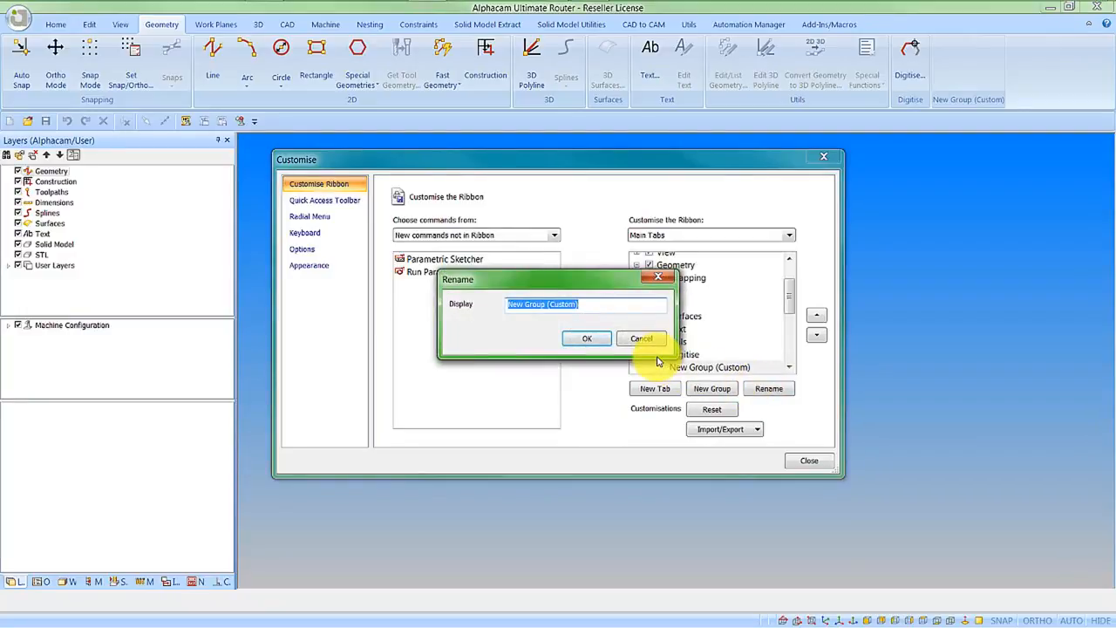
text(Parametric Sketcher)
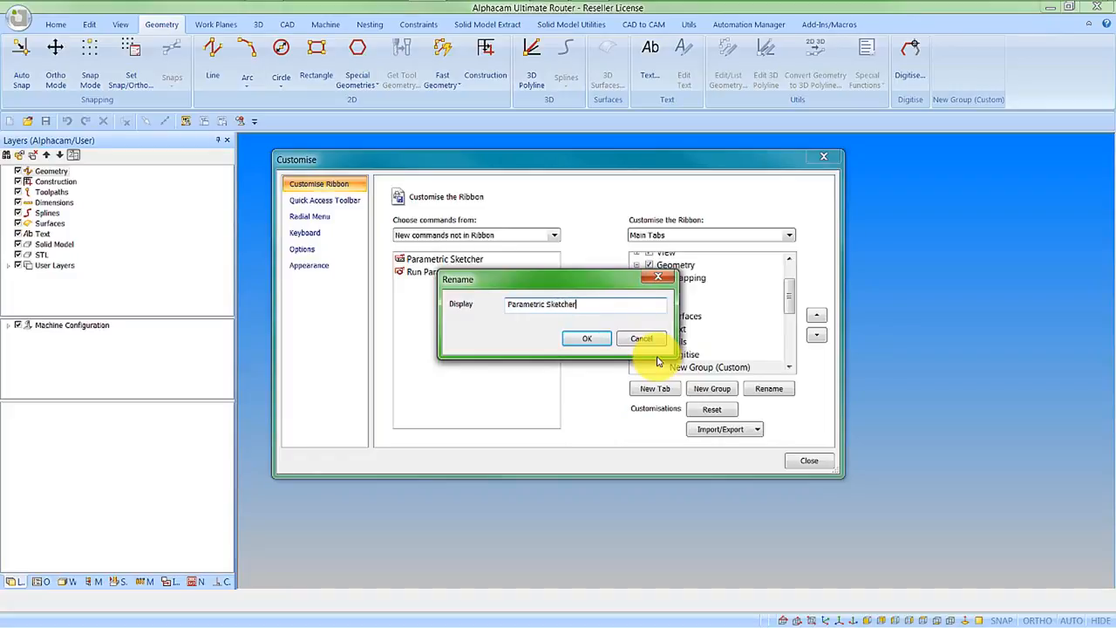
click(597, 339)
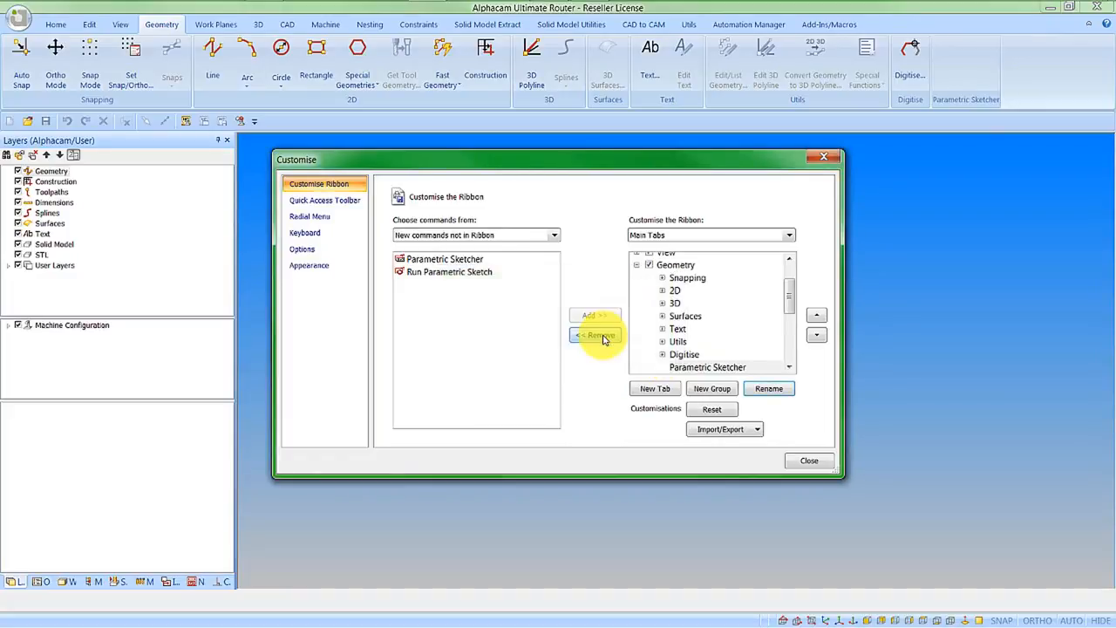
Add the Parametric Sketcher and Run Parametric Sketch commands to the new Parametric Sketcher group.
click(449, 260)
click(594, 315)
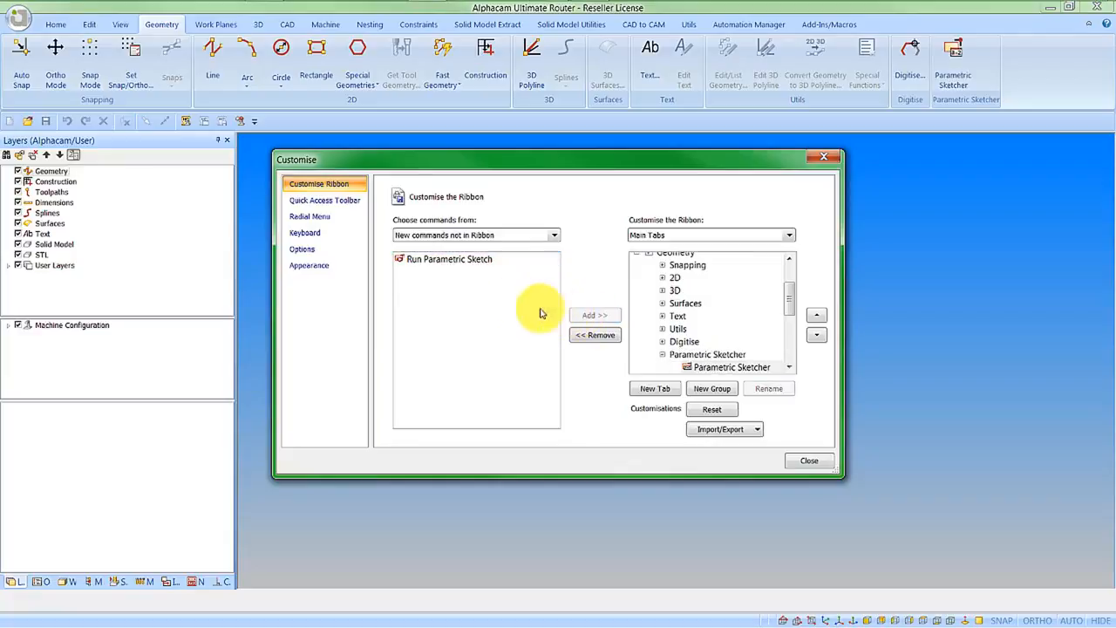
click(451, 260)
click(585, 315)
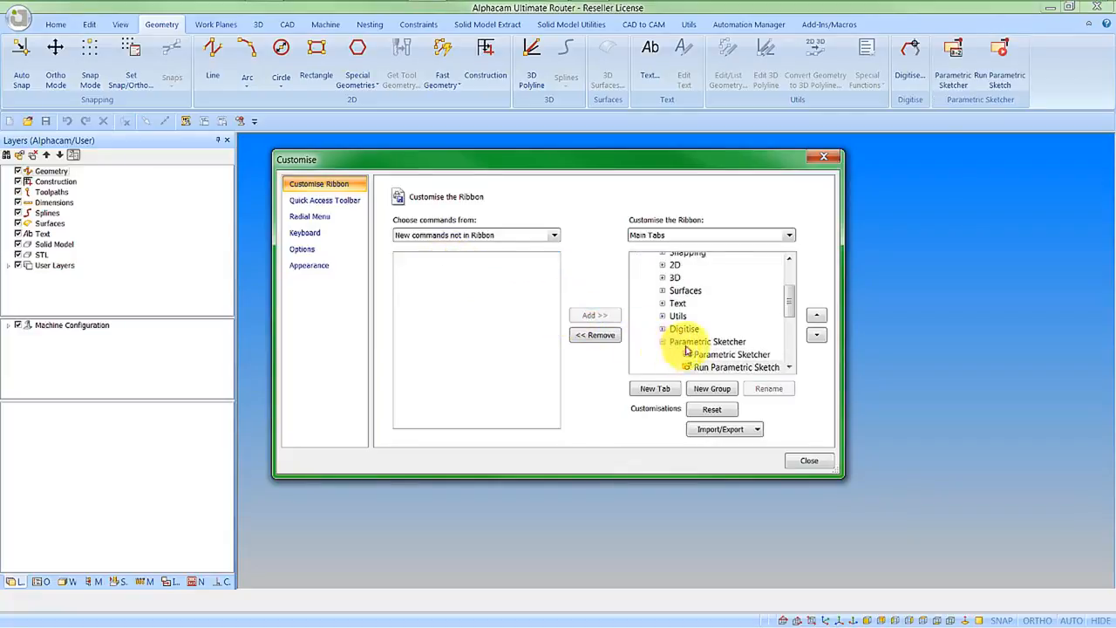
Reorder the Parametric Sketcher group to sit directly after the 2D group and close the ribbon customisation.
click(694, 342)
click(818, 316)
click(817, 315)
click(817, 315)
click(818, 317)
click(818, 317)
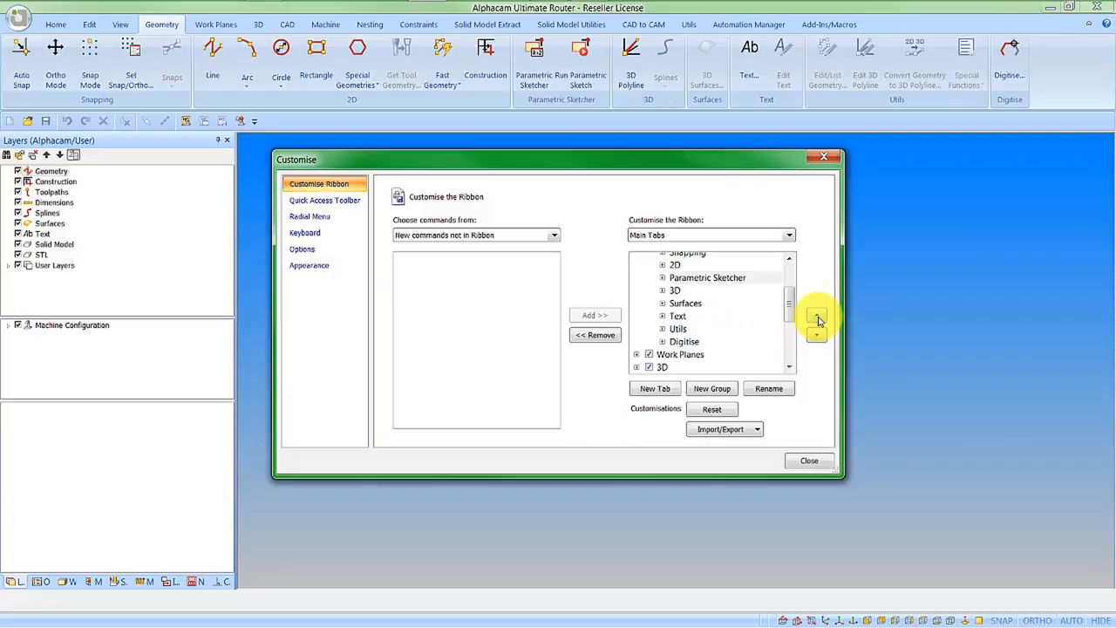
click(804, 462)
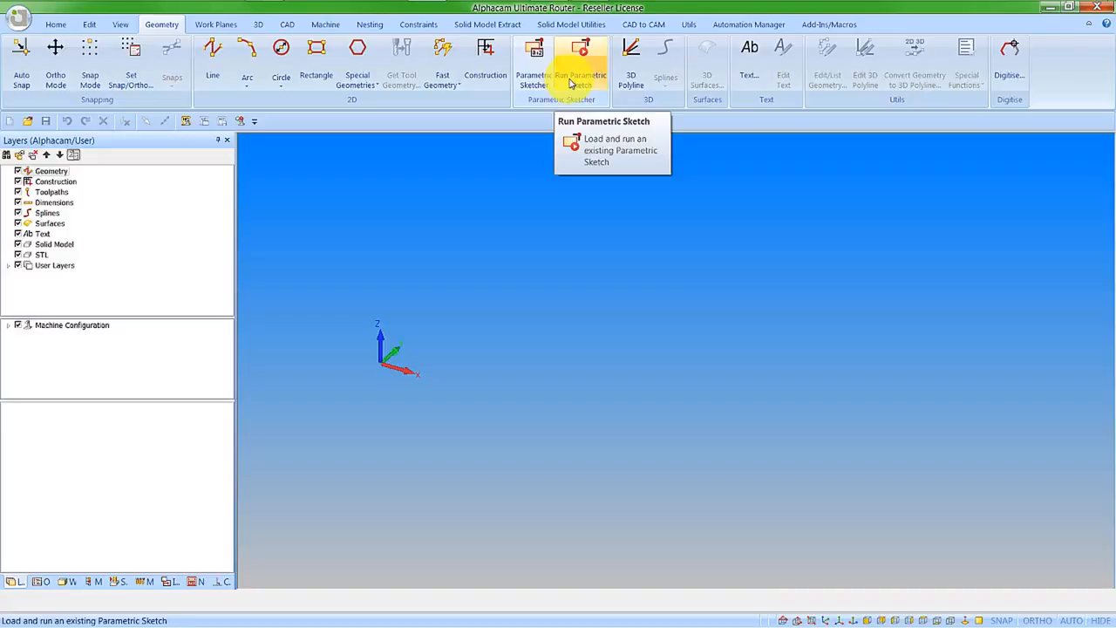
Open the Parametric Sketcher and set the Length variable to 2000.
click(535, 52)
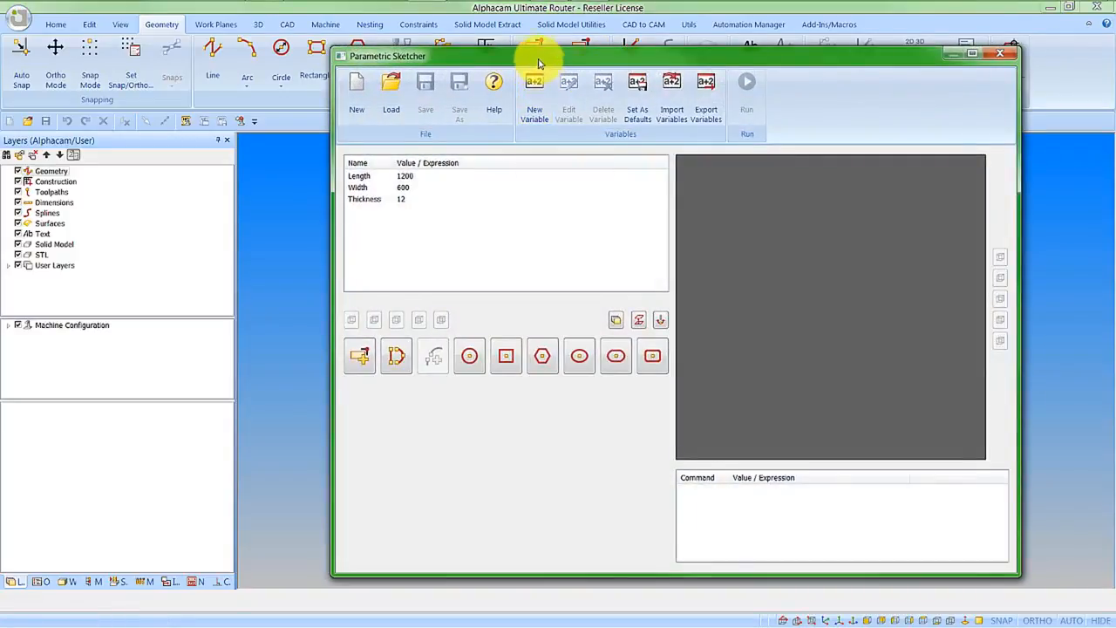
drag(539, 63, 459, 53)
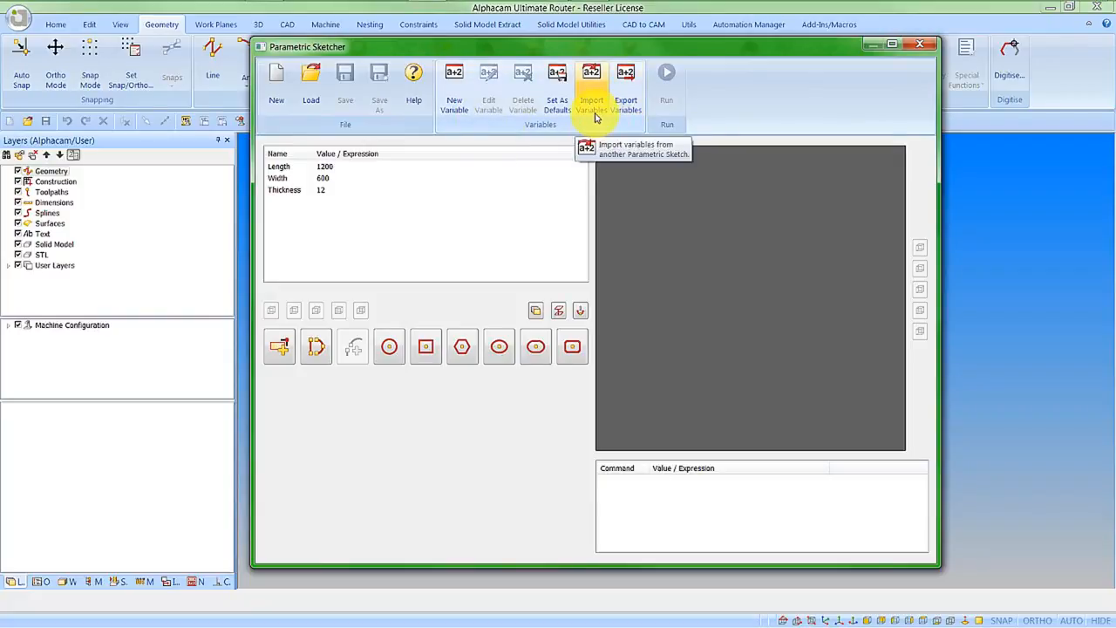
double_click(336, 169)
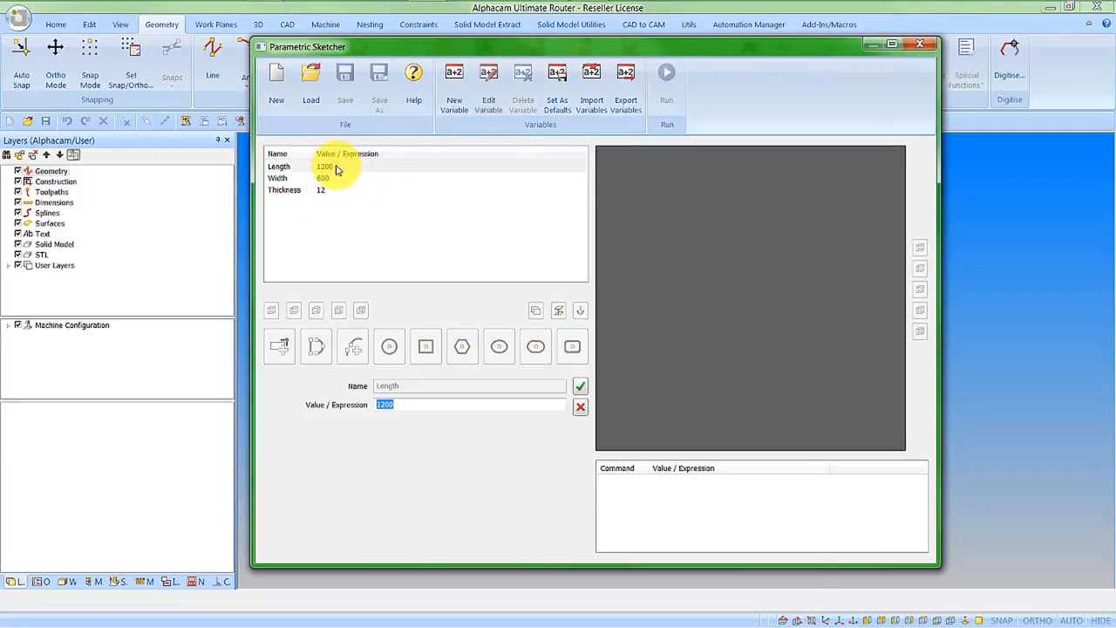
text(2000)
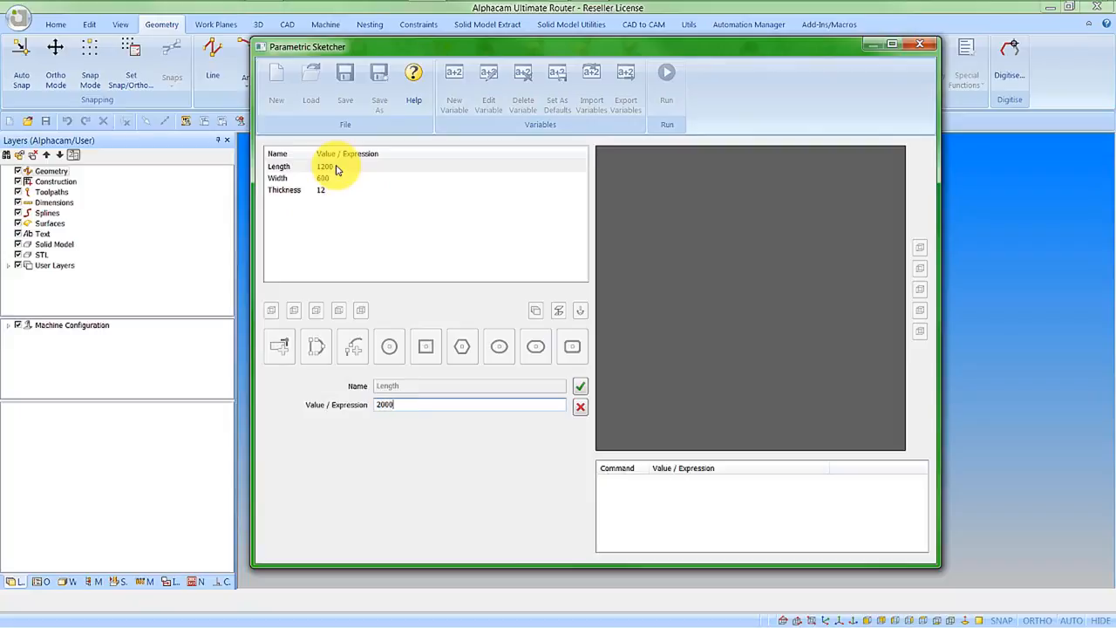
key(Return)
Set the Width variable to 800.
click(291, 178)
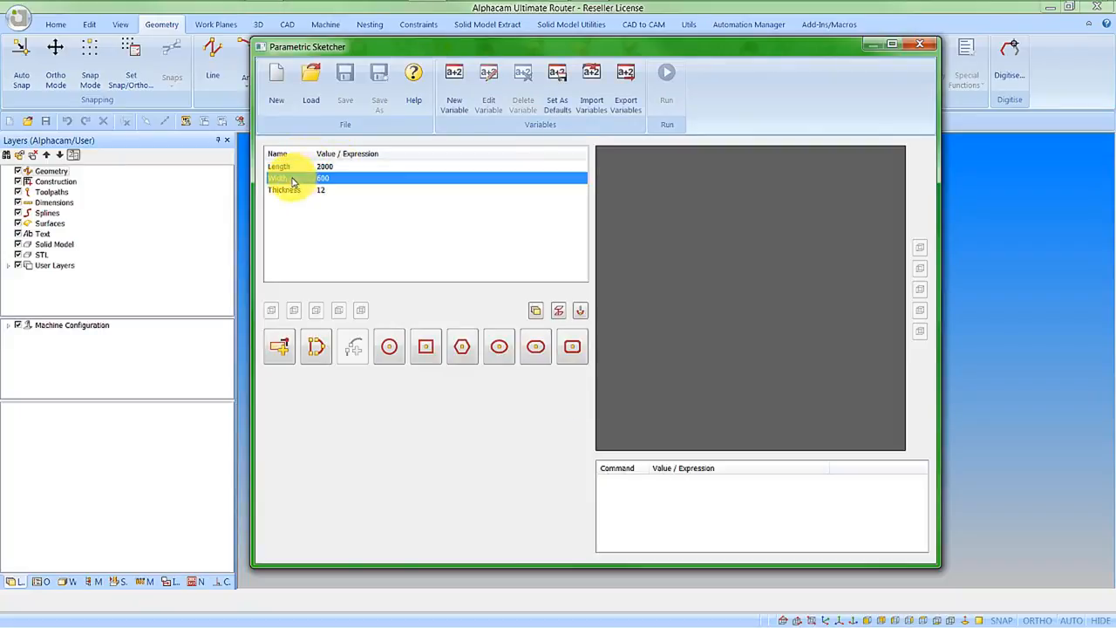
click(490, 97)
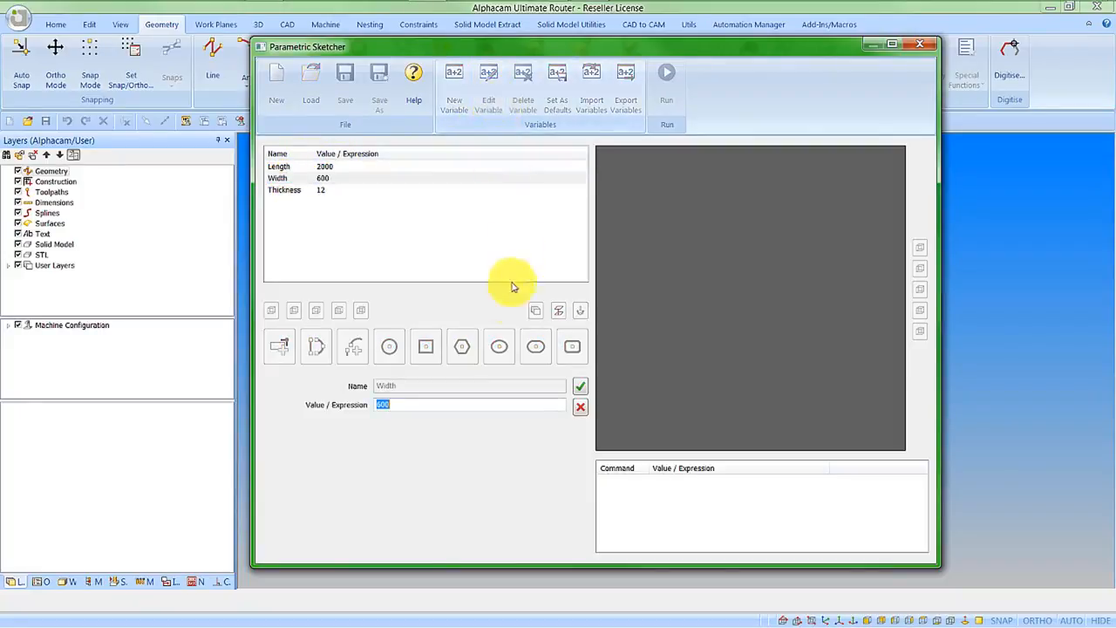
text(800)
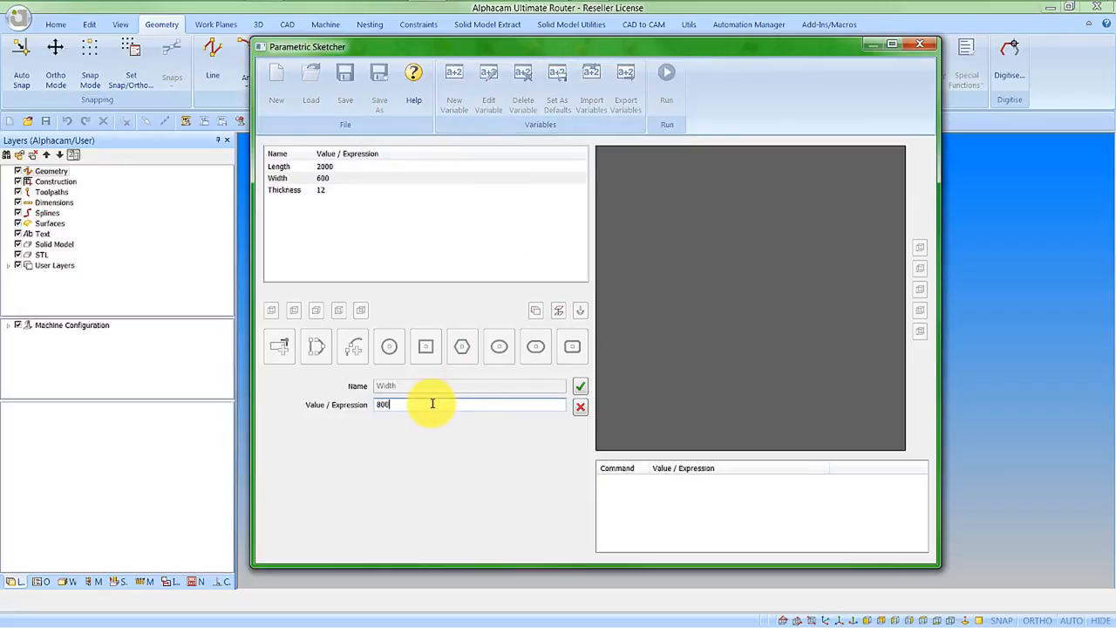
click(580, 385)
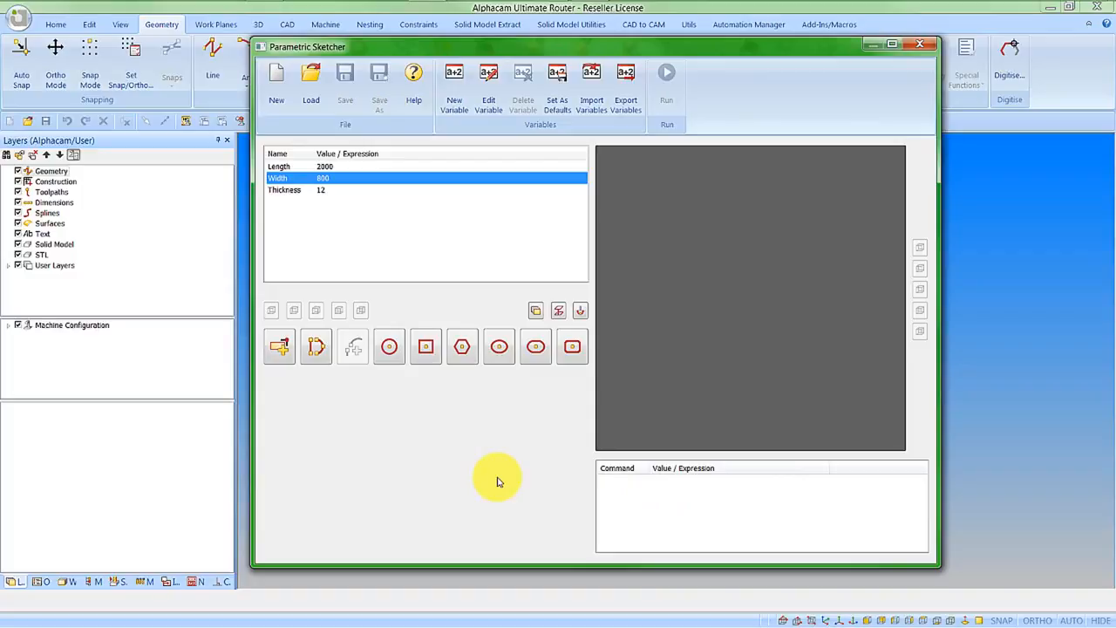
Create a panel with the Left, Front, Top datum and zero global offset, setting its thickness to 44.
click(279, 354)
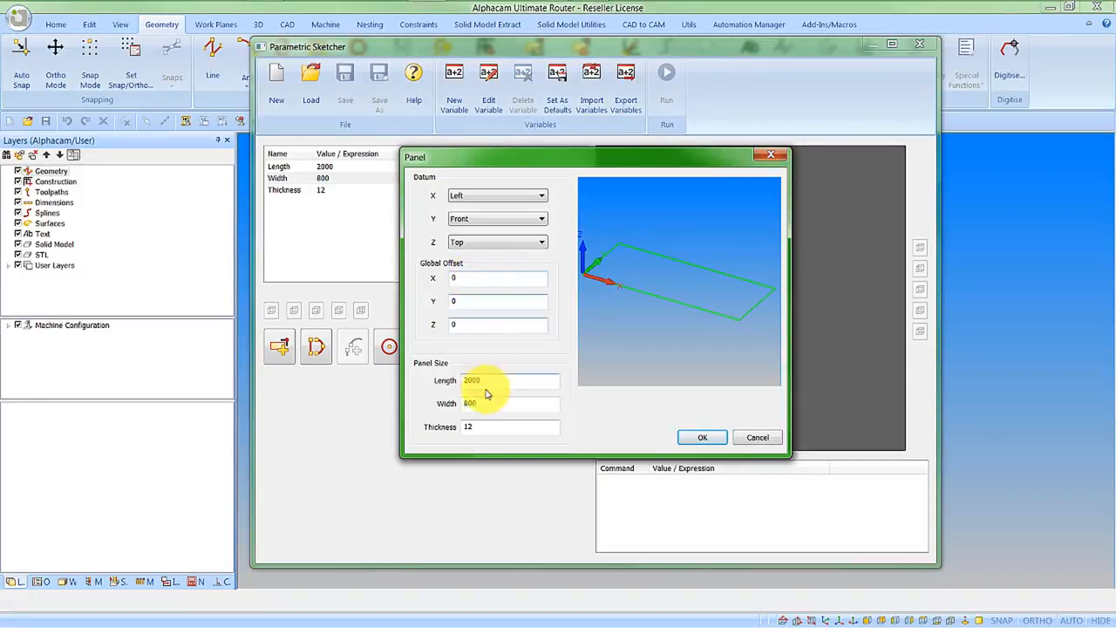
drag(483, 430, 442, 436)
text(44)
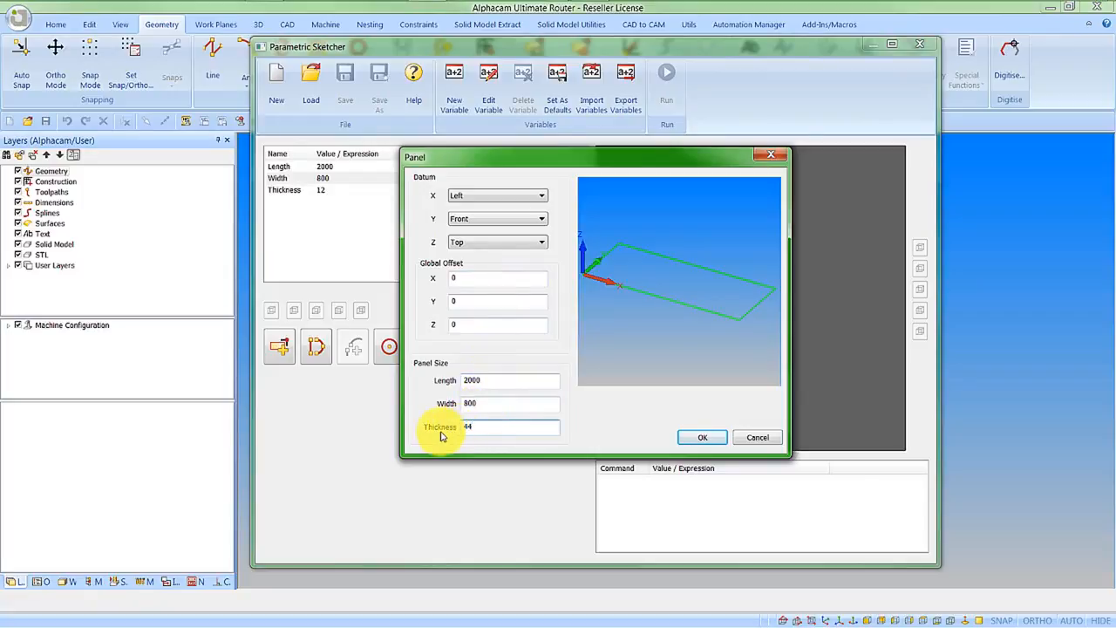
click(702, 438)
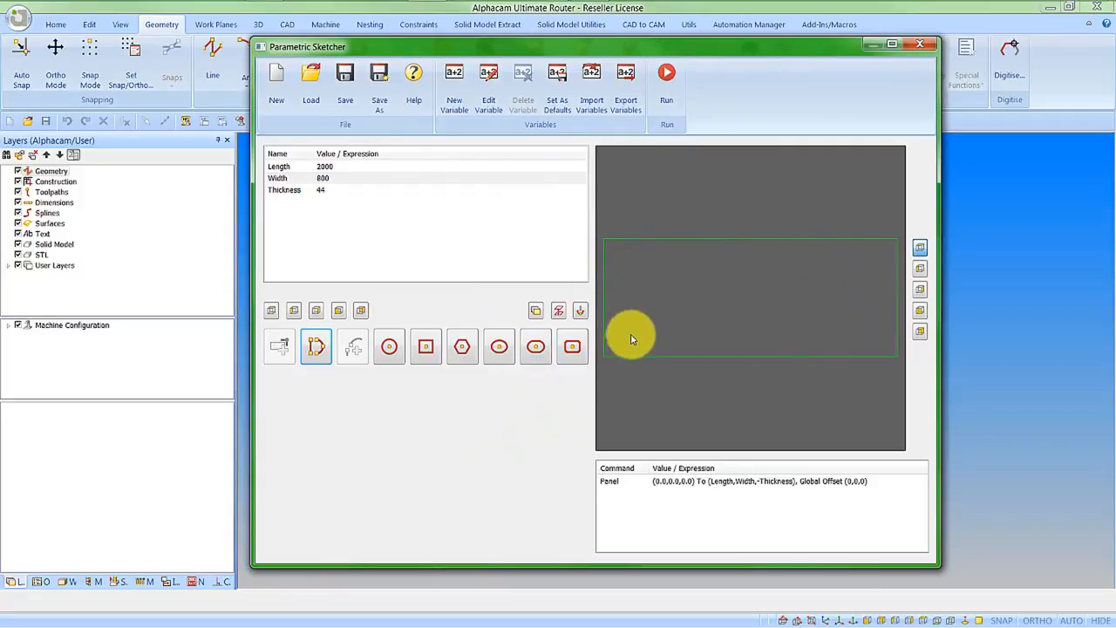
Run the parametric sketch and uncover the generated panel in the main drawing area by shifting the sketcher window aside.
click(667, 97)
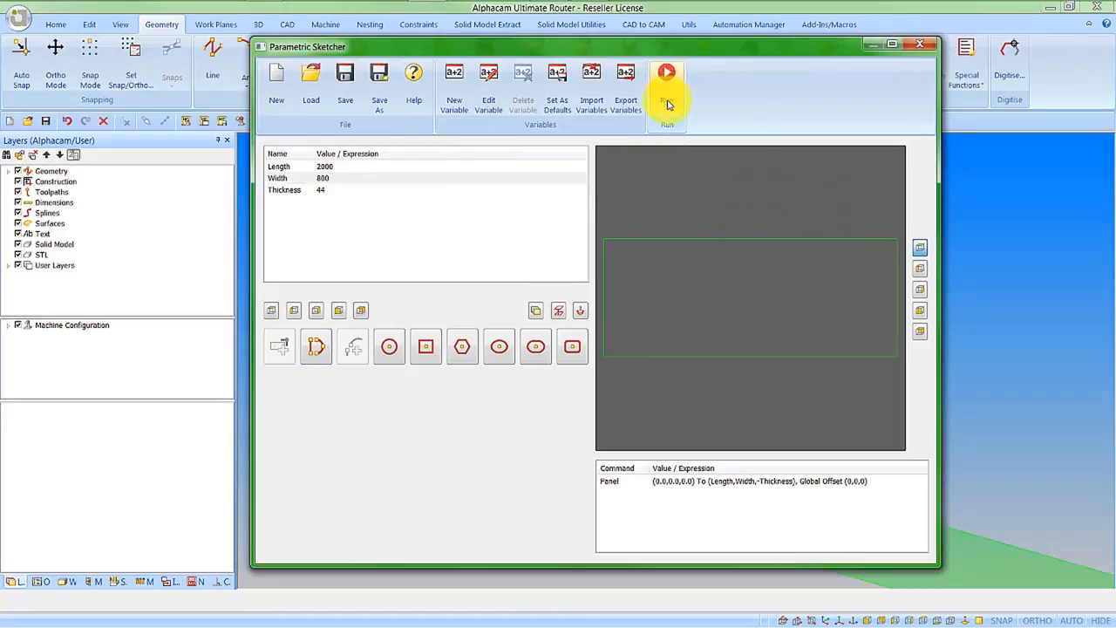
click(965, 524)
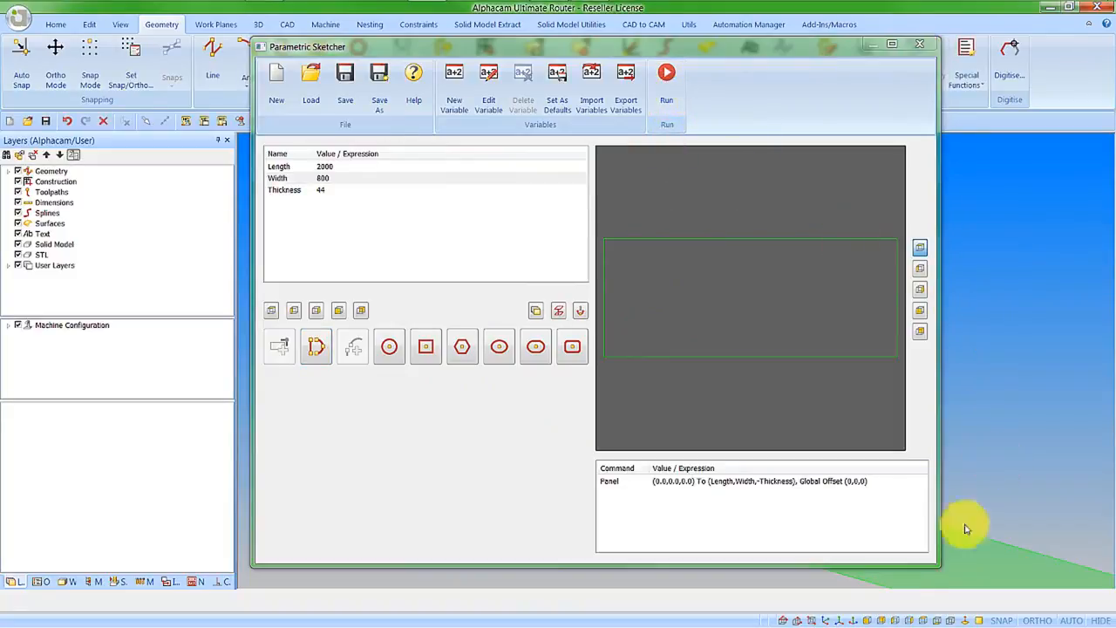
click(825, 620)
drag(777, 50, 225, 98)
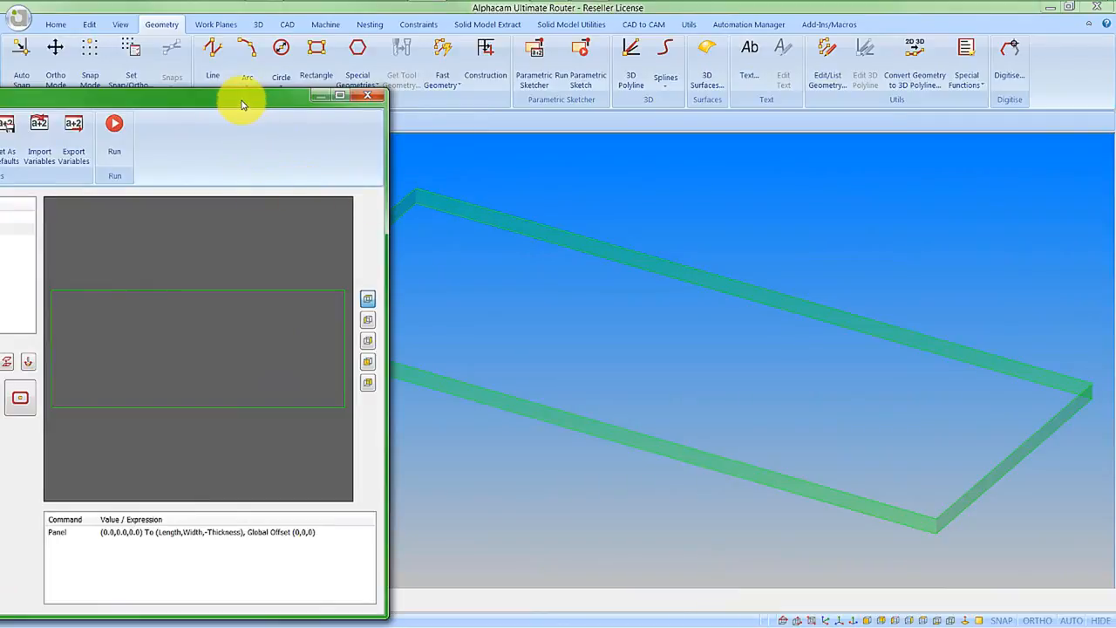
drag(239, 99, 304, 99)
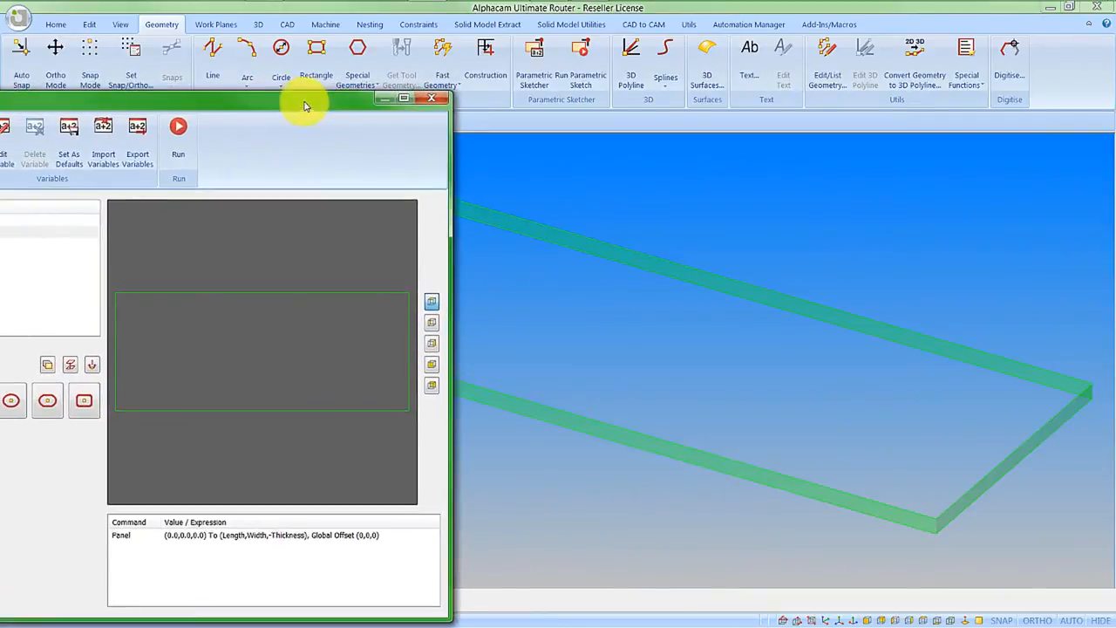
scroll(707, 304, down, 4)
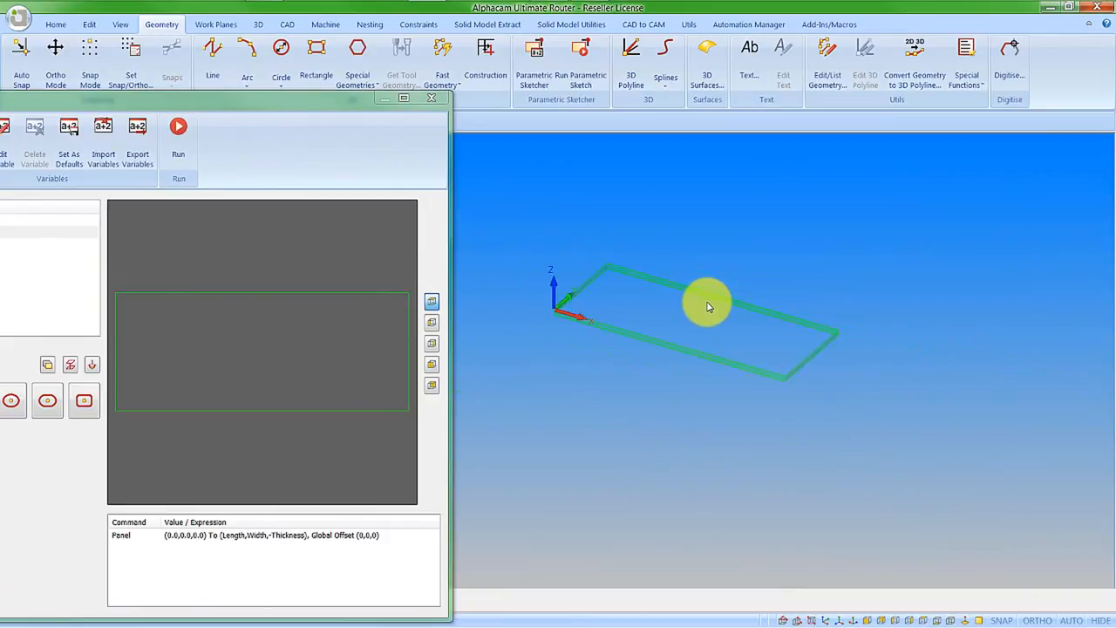
Reposition the Parametric Sketcher window so it is fully on screen, with the panel's origin corner visible beside it.
mouse_move(341, 105)
mouse_down()
mouse_move(409, 68)
mouse_move(475, 66)
mouse_up()
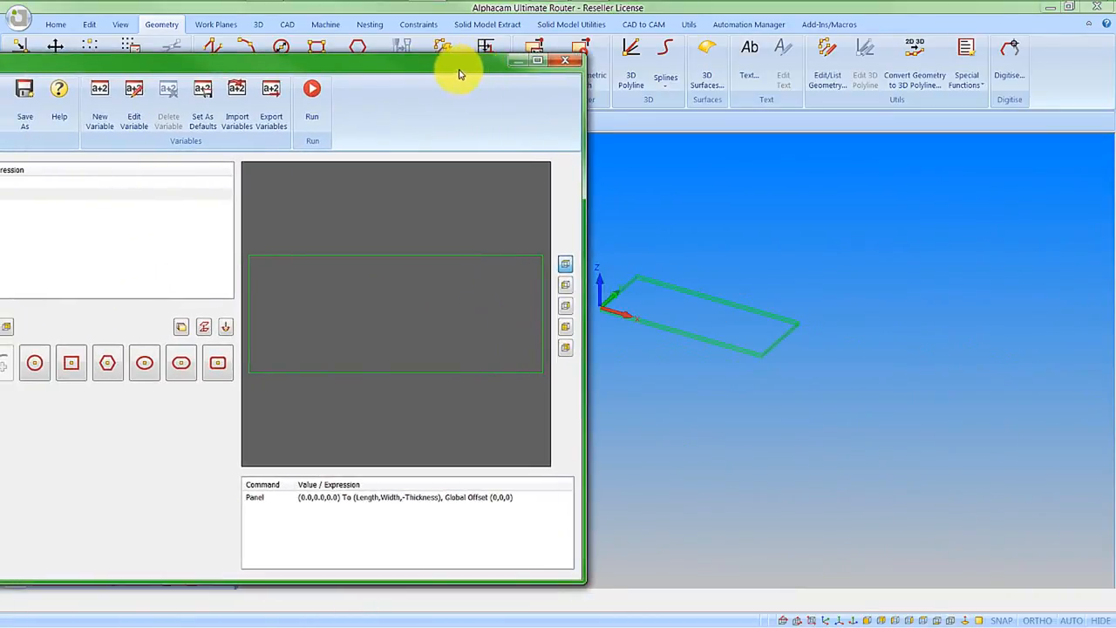
drag(430, 66, 759, 61)
drag(785, 64, 788, 56)
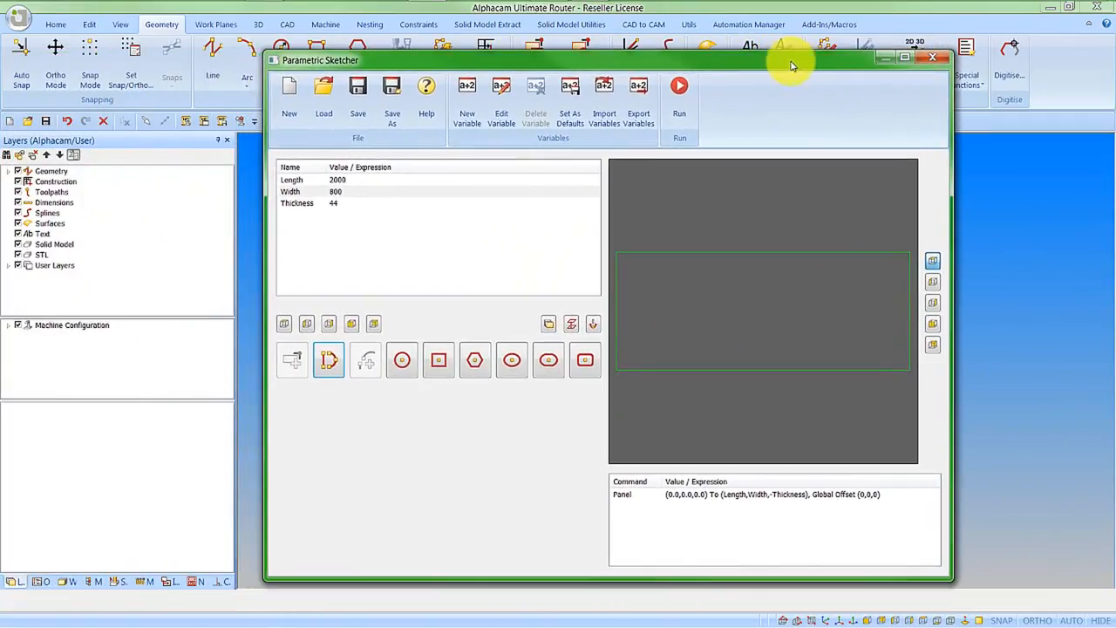
mouse_move(640, 52)
mouse_down()
mouse_move(785, 65)
mouse_move(768, 71)
mouse_up()
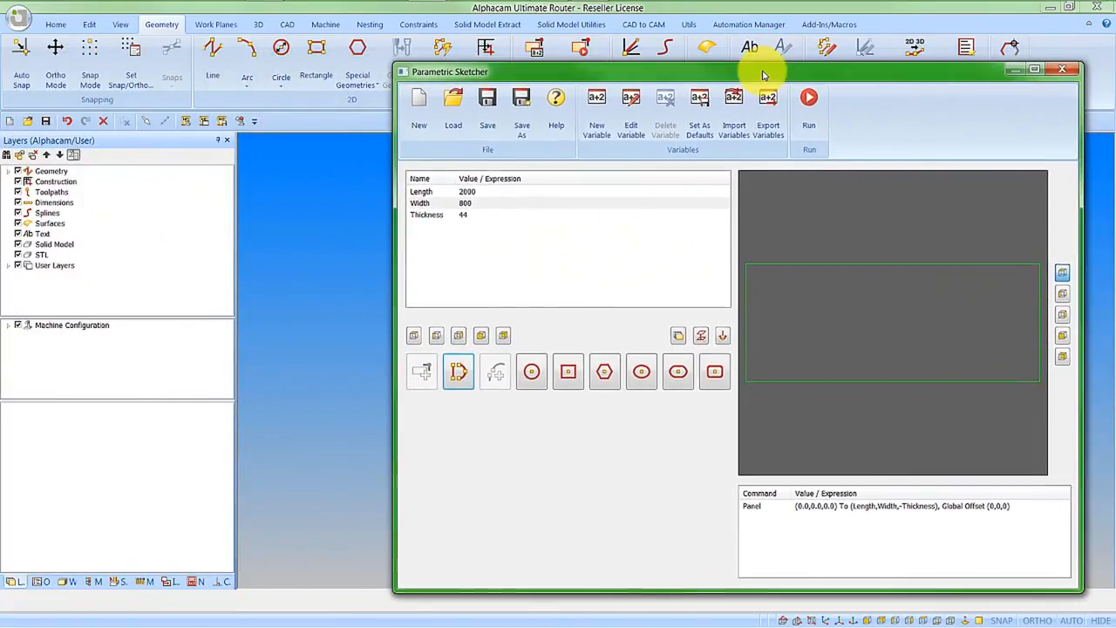
click(333, 267)
middle_drag(277, 307, 307, 332)
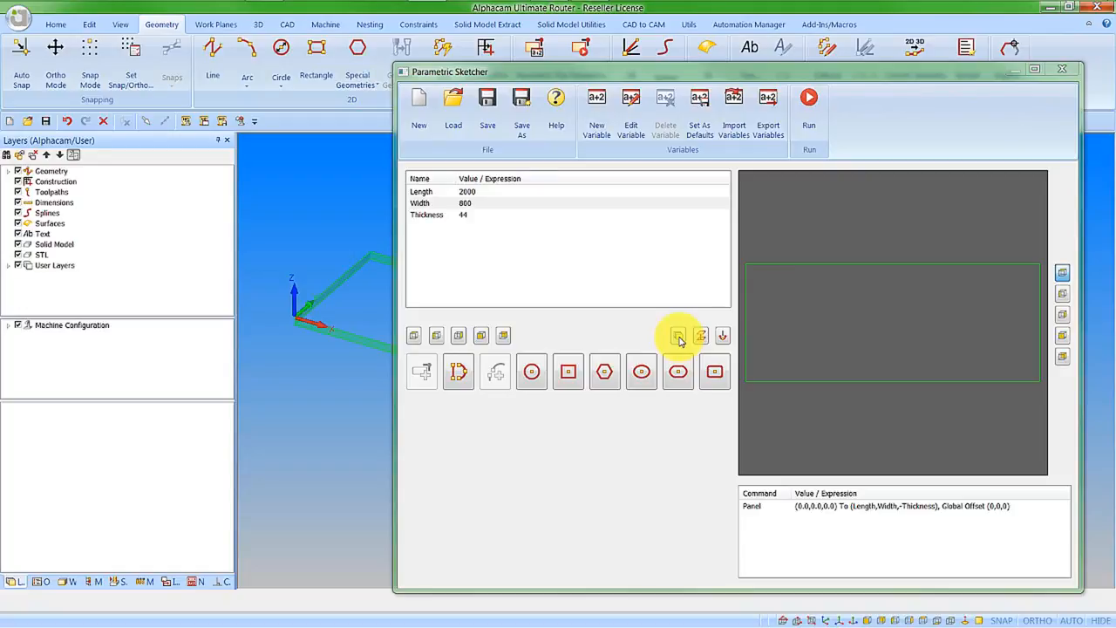
Insert a default, unnamed Set Layer command before the Panel command and return to the main drawing window.
click(758, 509)
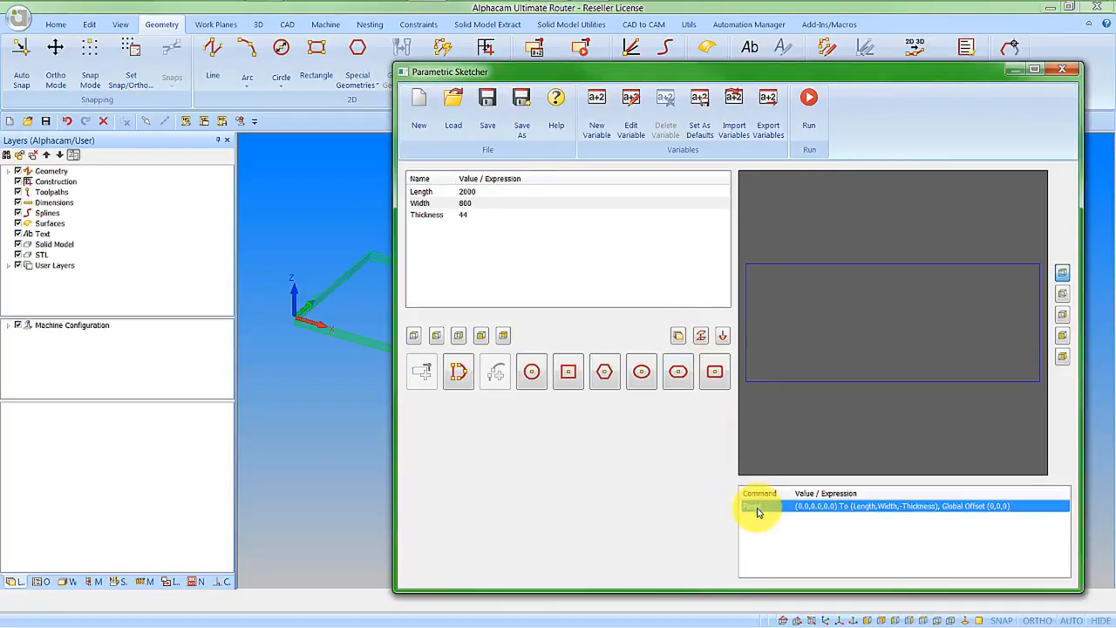
right_click(758, 512)
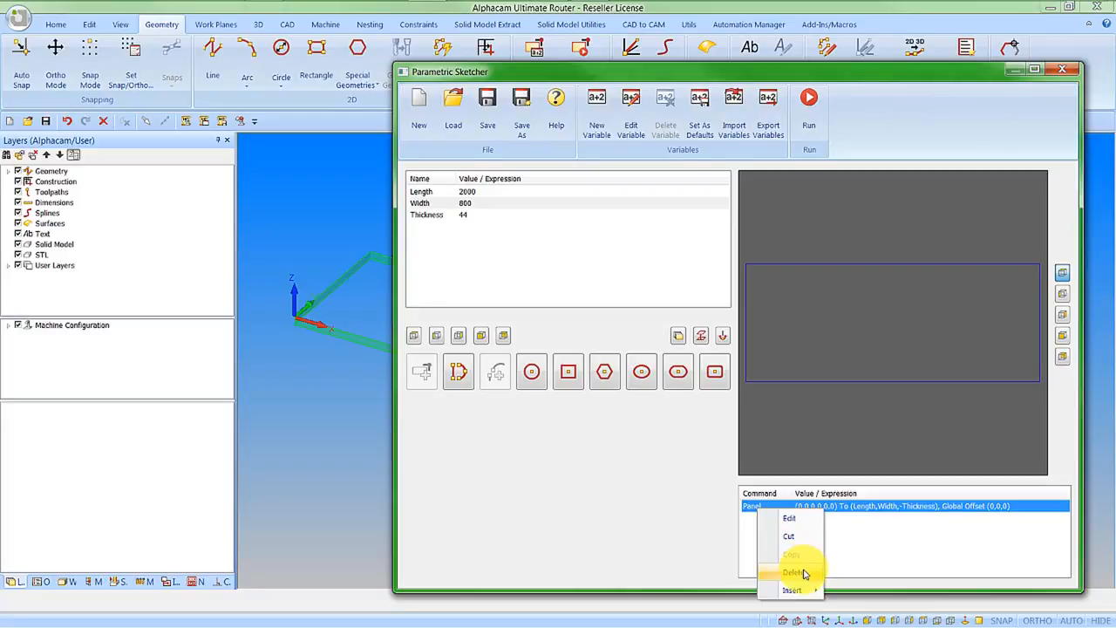
mouse_move(794, 590)
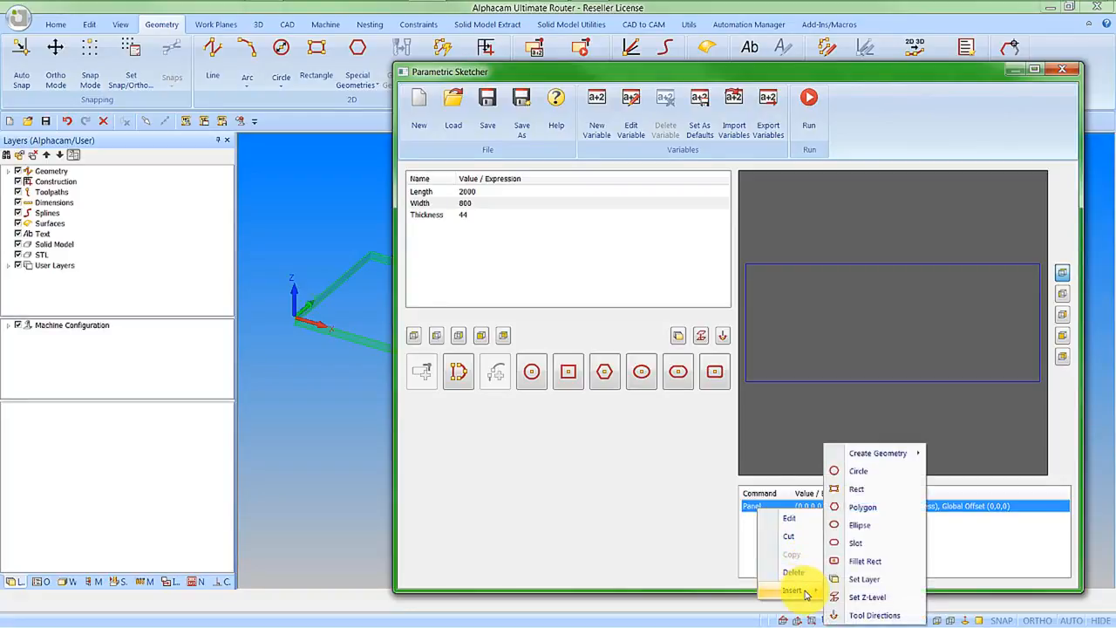
click(864, 581)
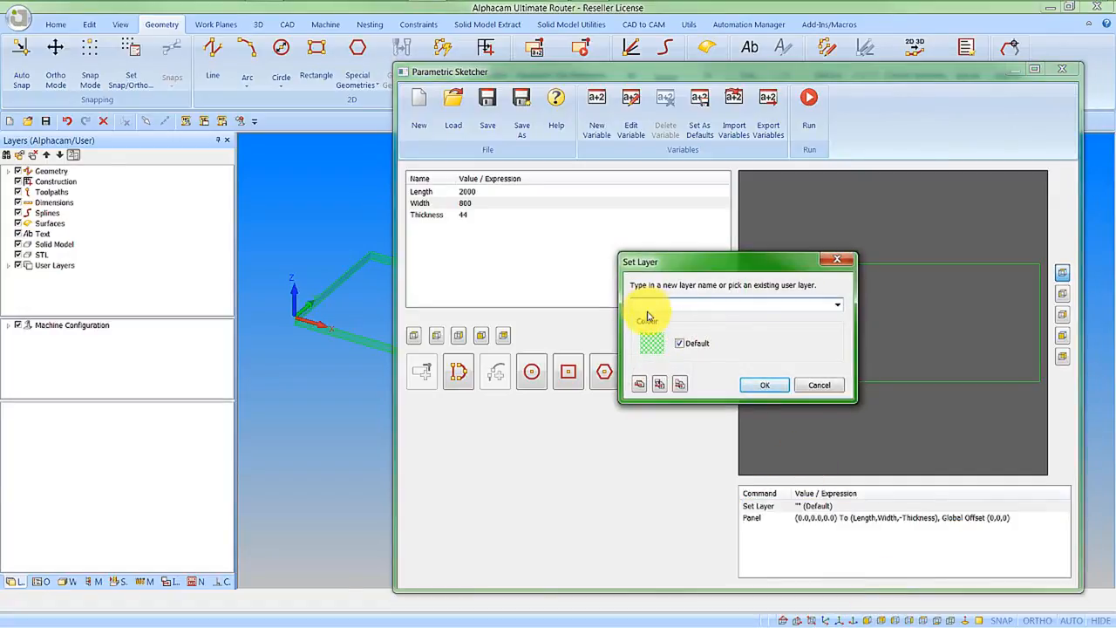
click(837, 305)
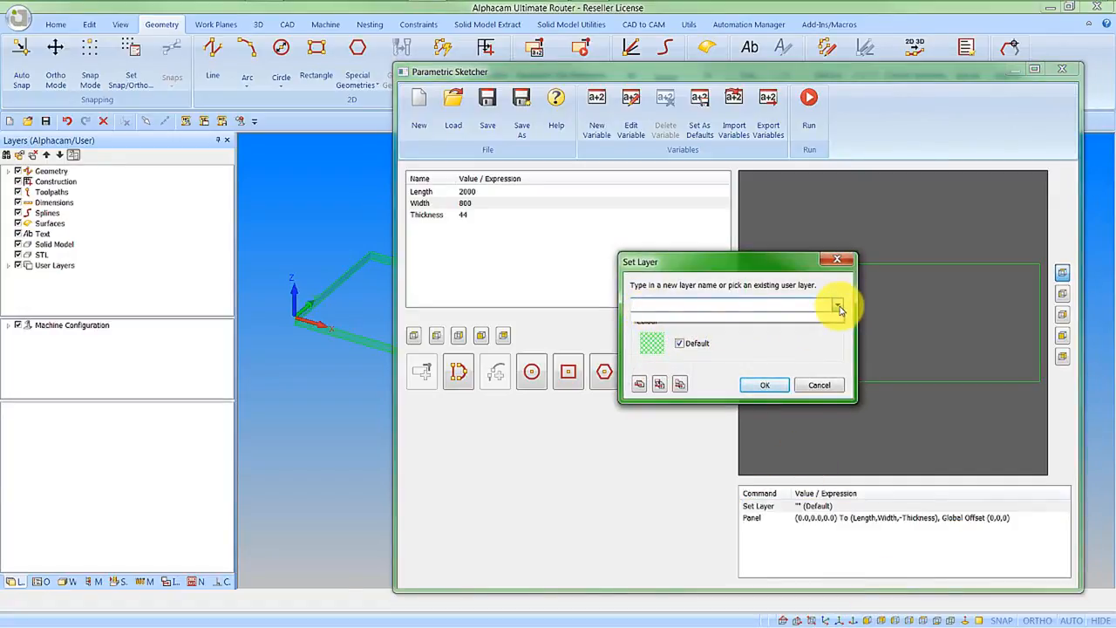
click(837, 307)
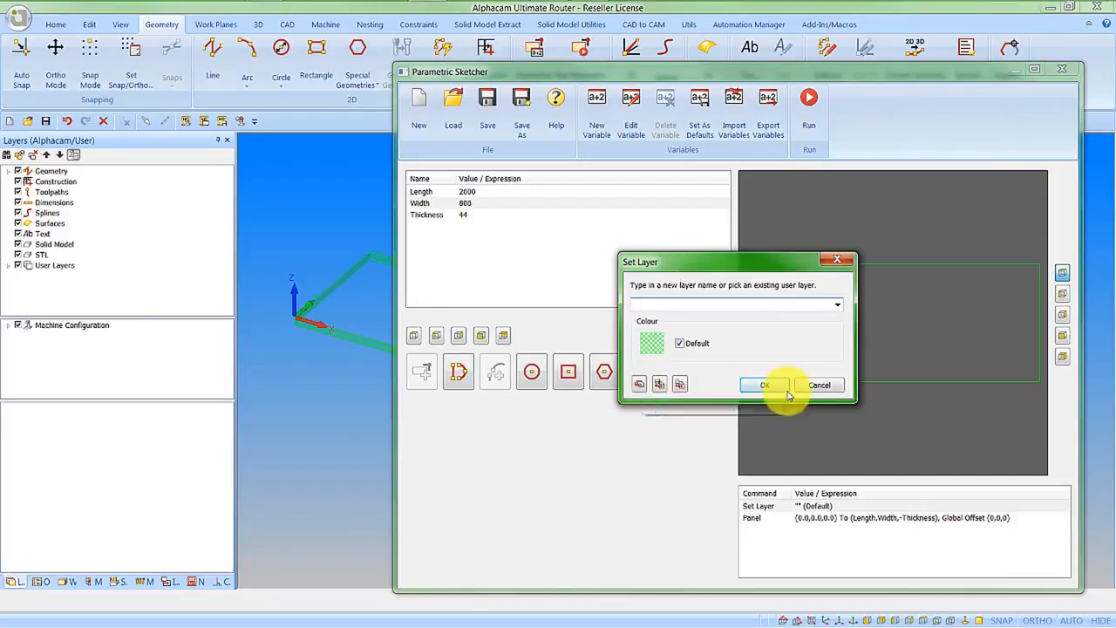
click(820, 385)
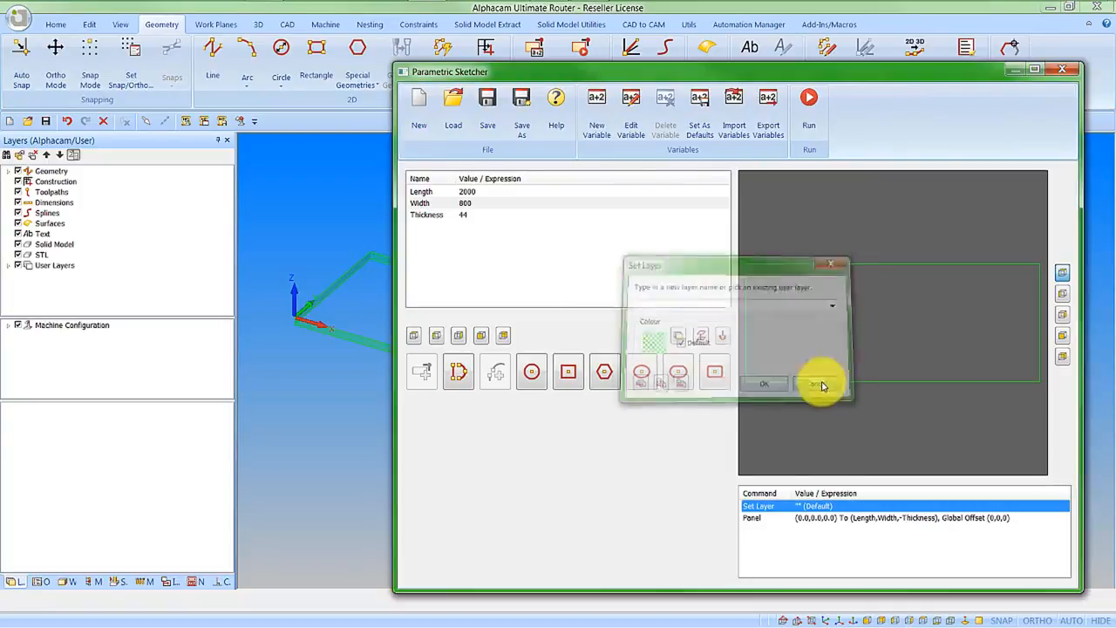
click(353, 318)
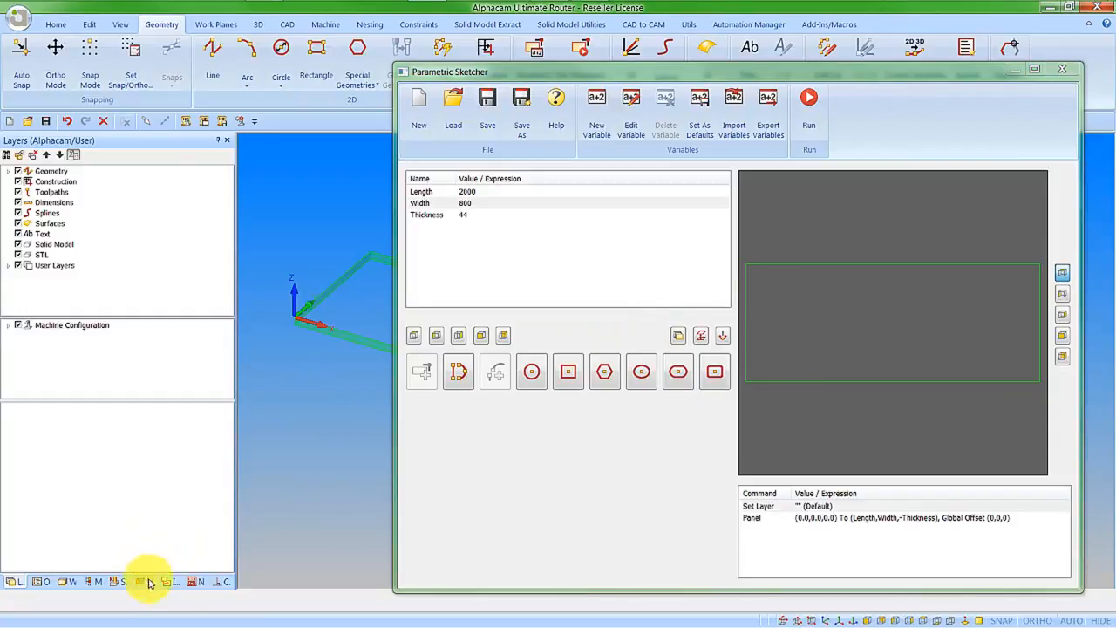
Create the layers for the Machine Door machining style and expand User Layers in the layer tree.
click(92, 581)
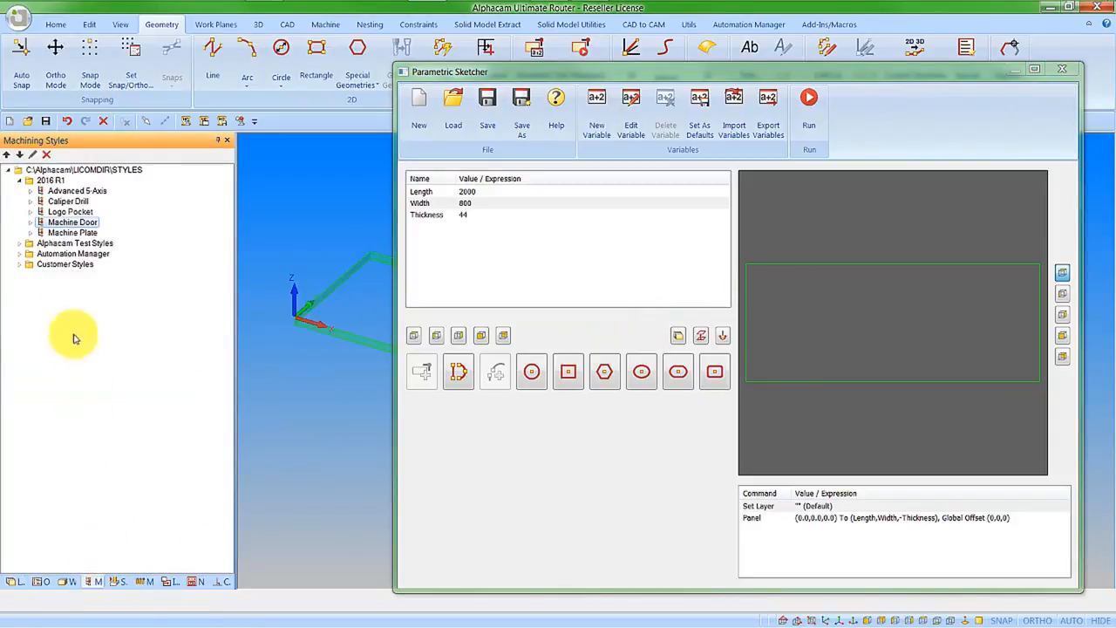
right_click(72, 223)
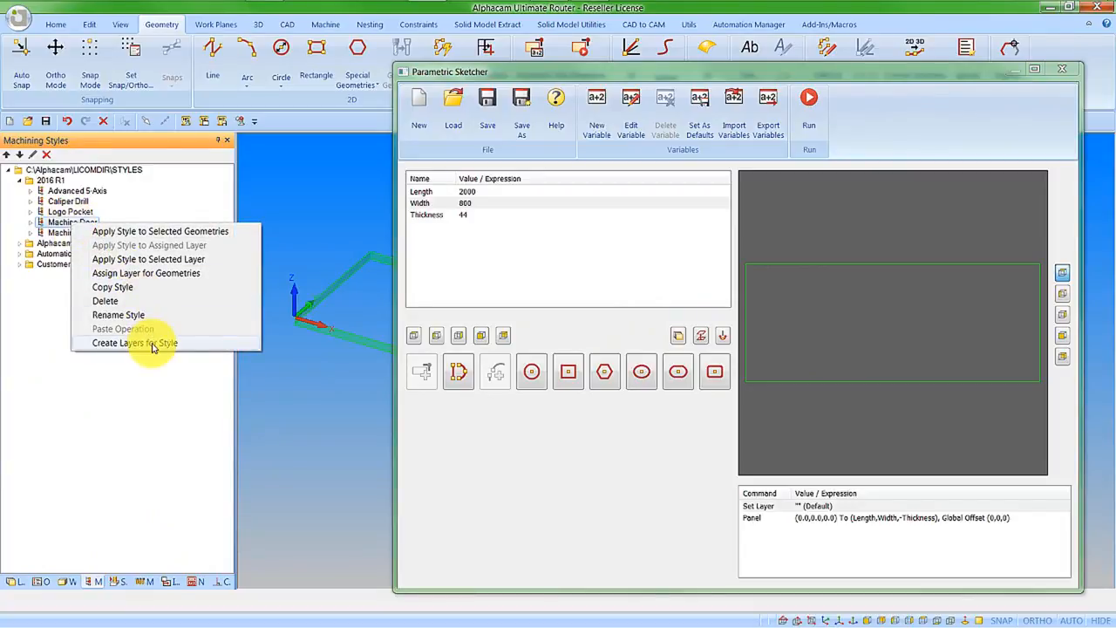
click(153, 343)
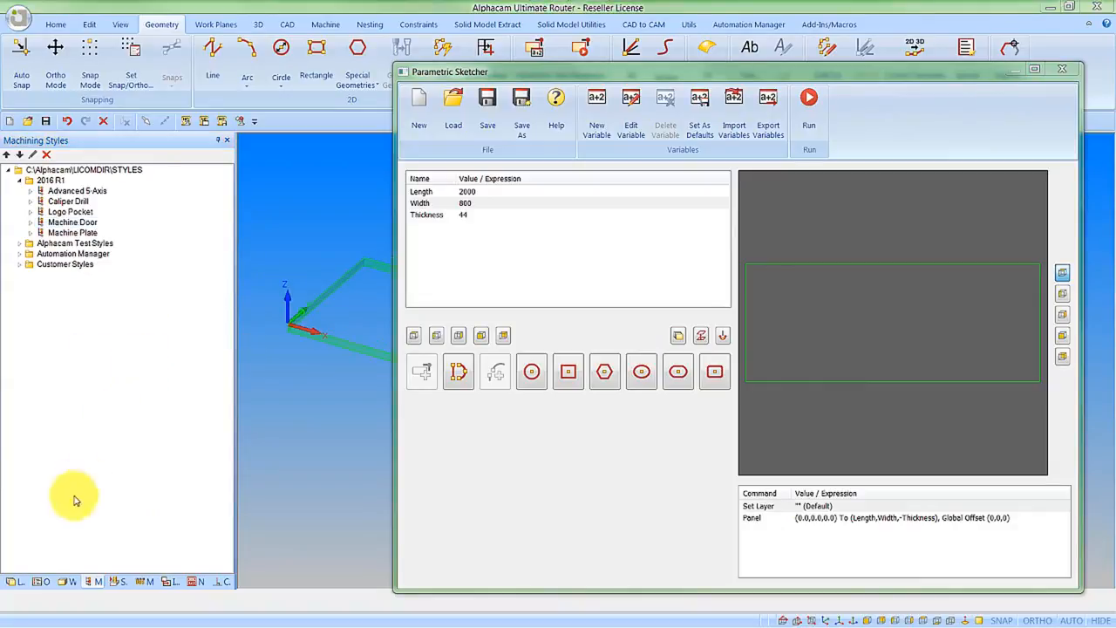
click(16, 582)
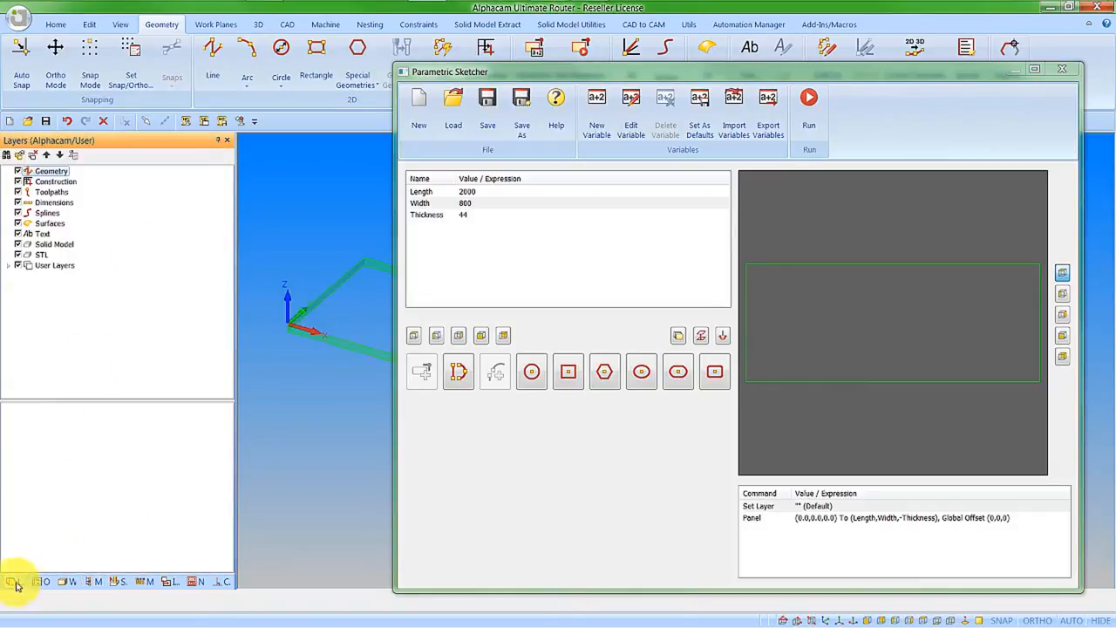
click(9, 266)
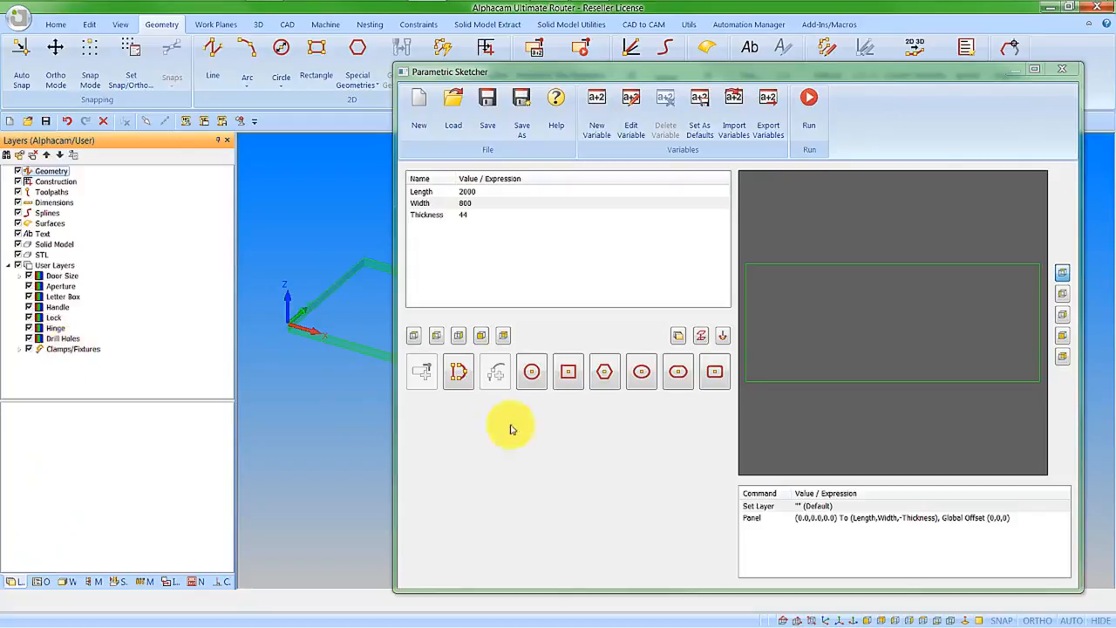
Edit the Set Layer command before the panel to use the existing Door Size layer with orange colour (255, 128, 0) instead of the default.
click(742, 505)
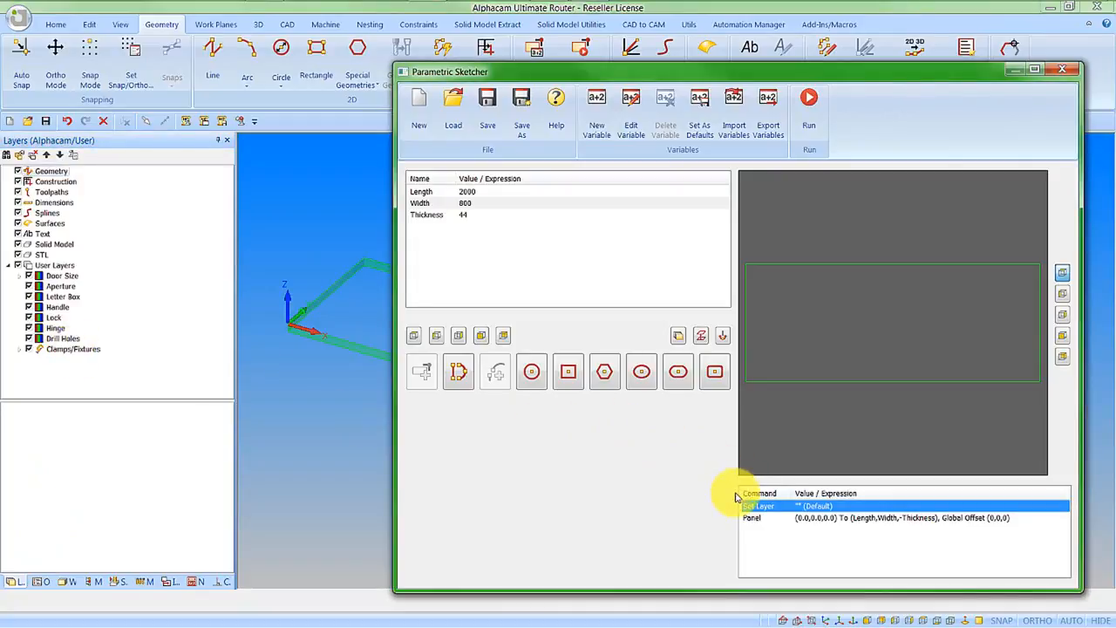
right_click(748, 508)
click(759, 521)
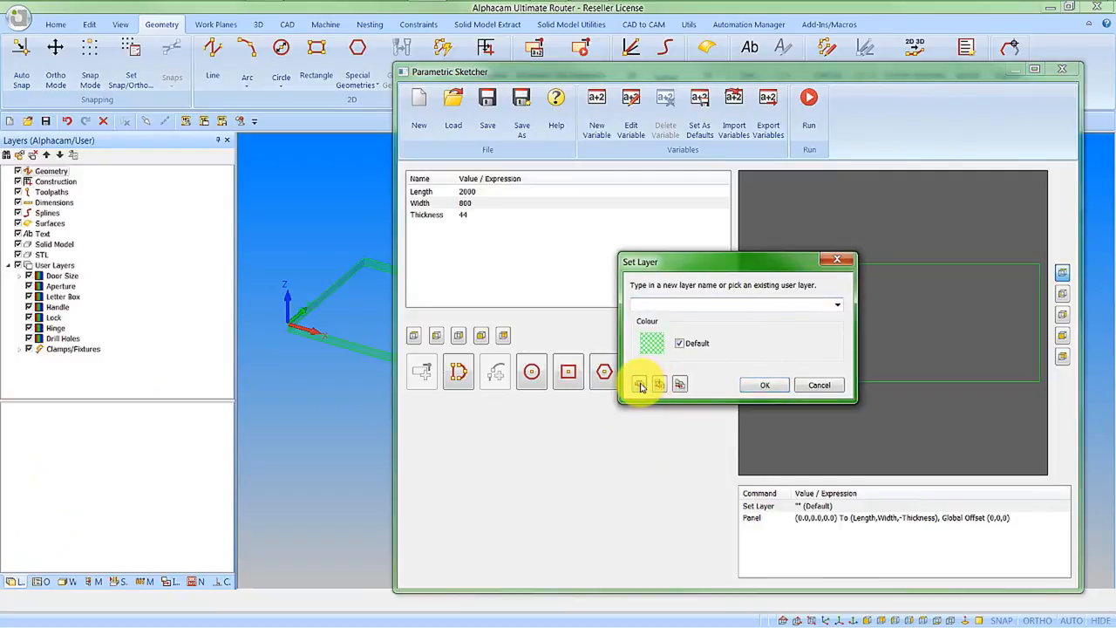
click(837, 304)
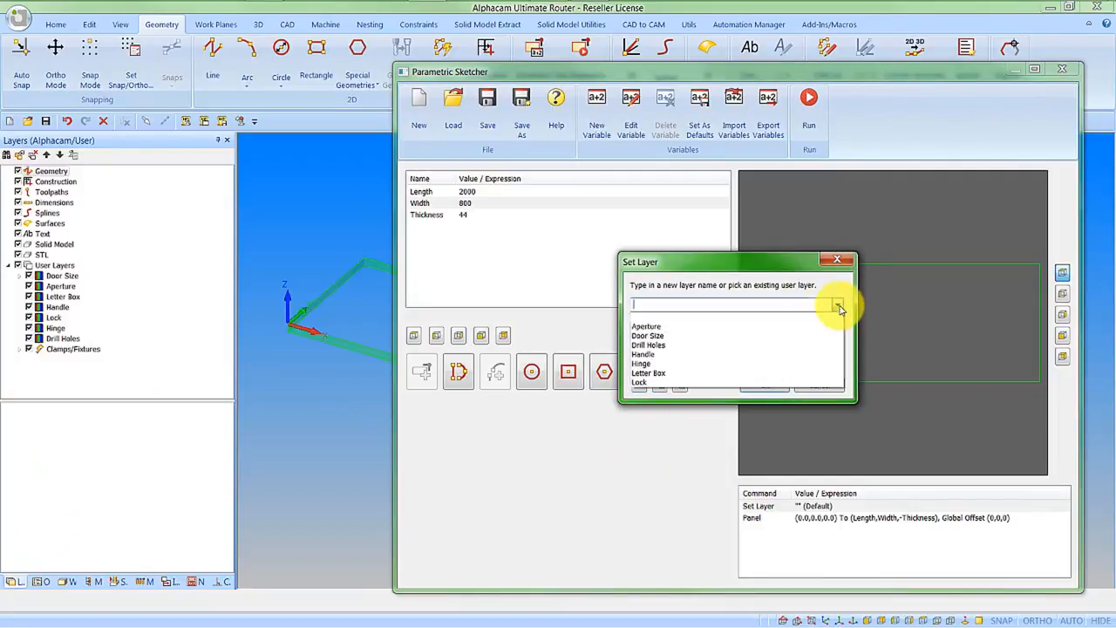
click(679, 337)
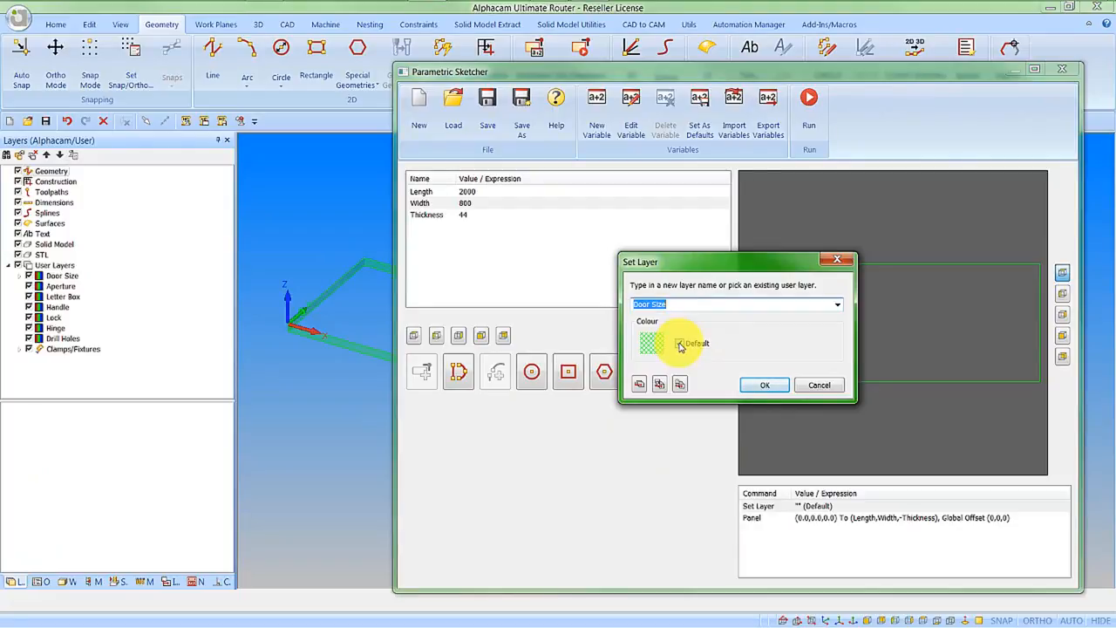
click(681, 344)
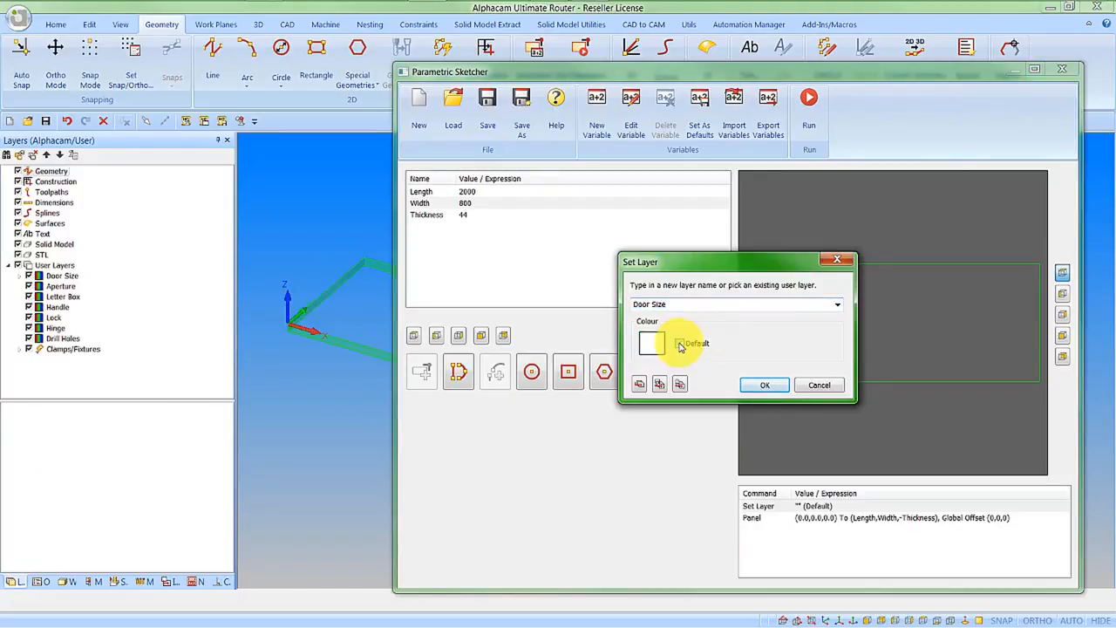
click(652, 344)
click(601, 299)
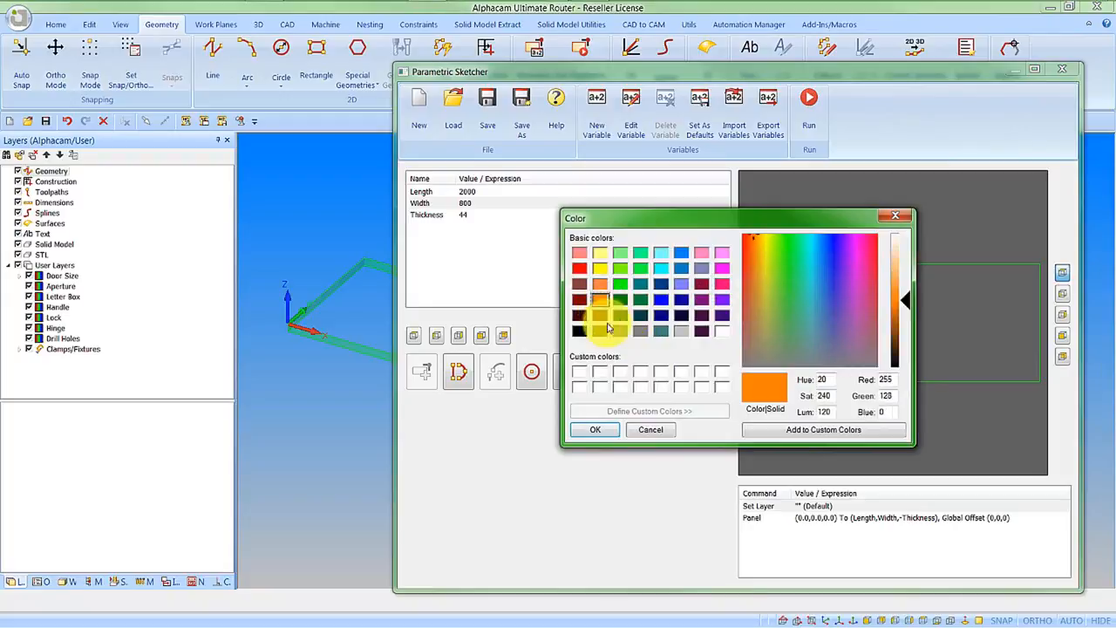
click(597, 428)
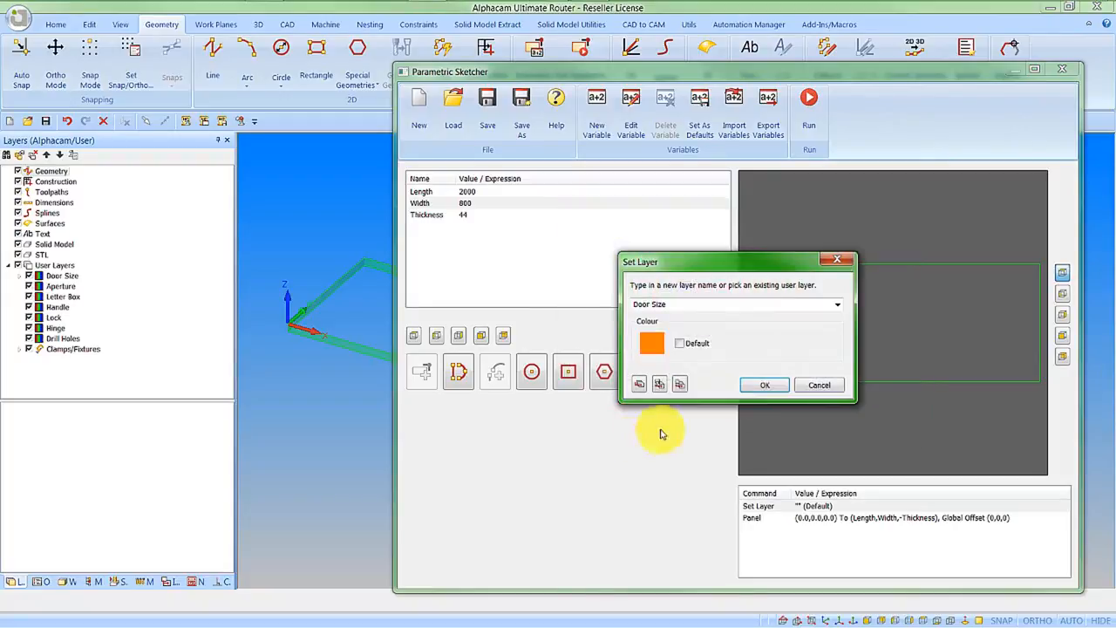
click(767, 383)
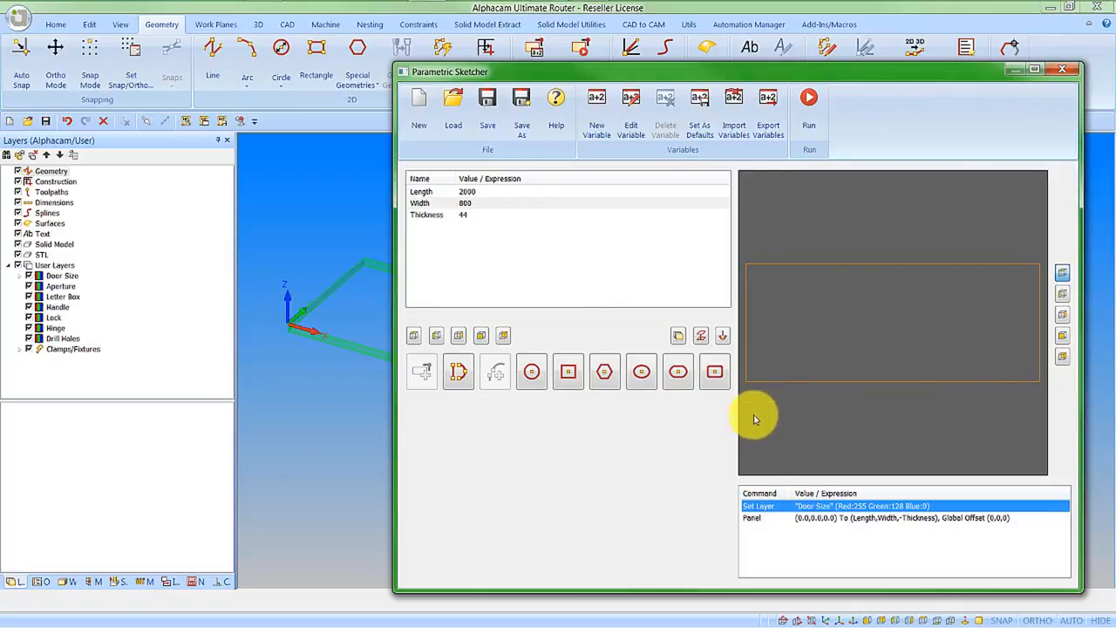
Insert a Tool Directions command before the Panel command, with closed geometries machined clockwise on the outside.
right_click(757, 519)
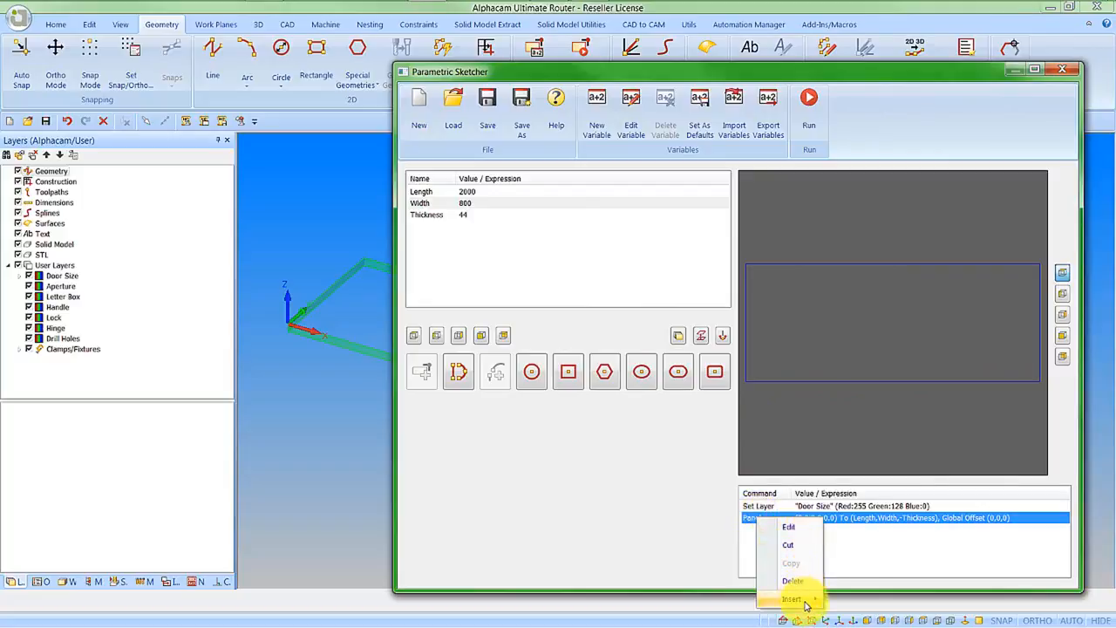
mouse_move(801, 599)
click(859, 609)
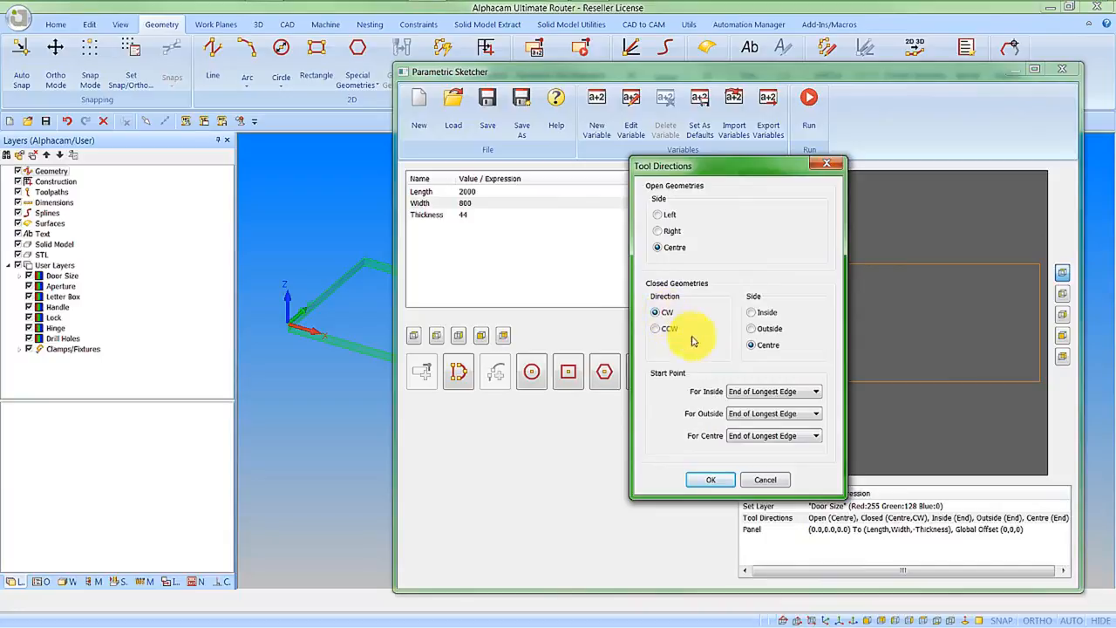
click(760, 331)
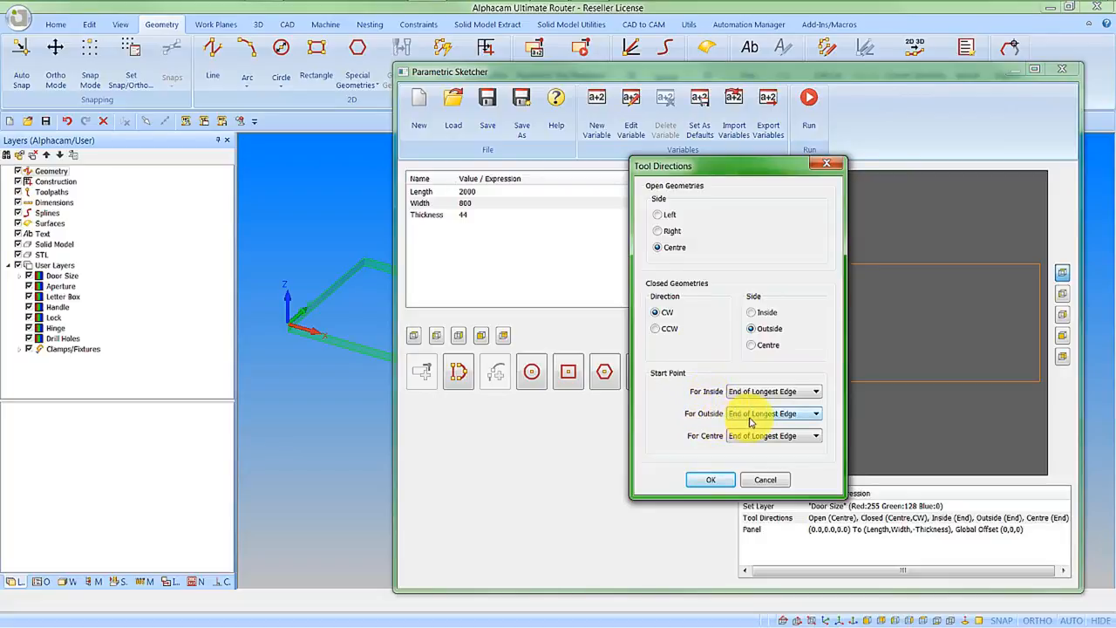
click(711, 480)
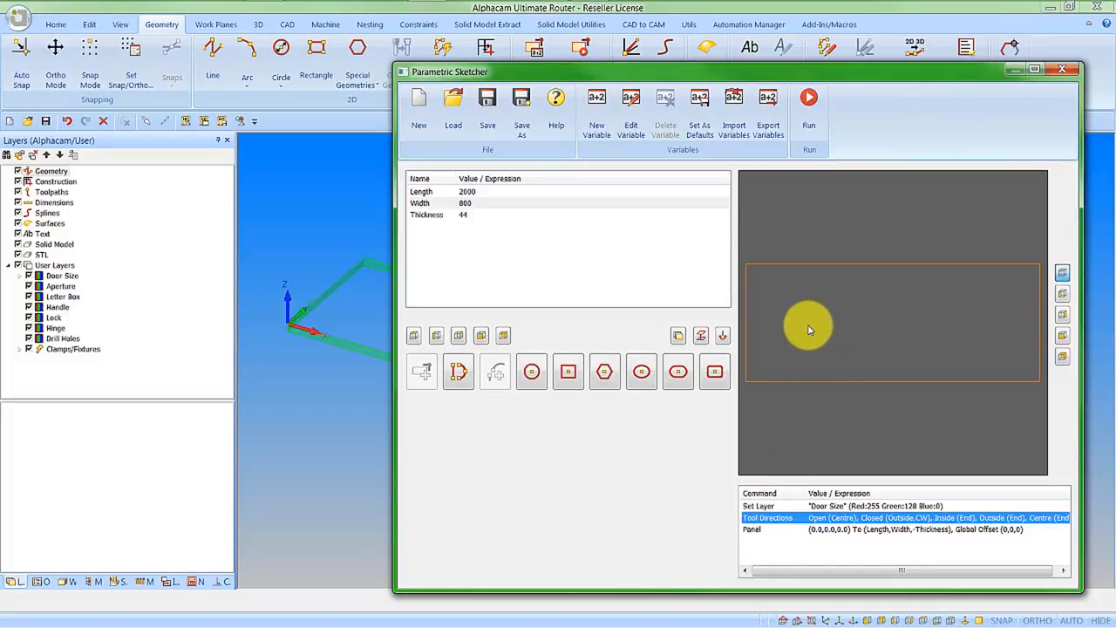
Add a Top workplane command after the Panel, followed by a Set Layer command for the Aperture layer in its default colour.
click(762, 532)
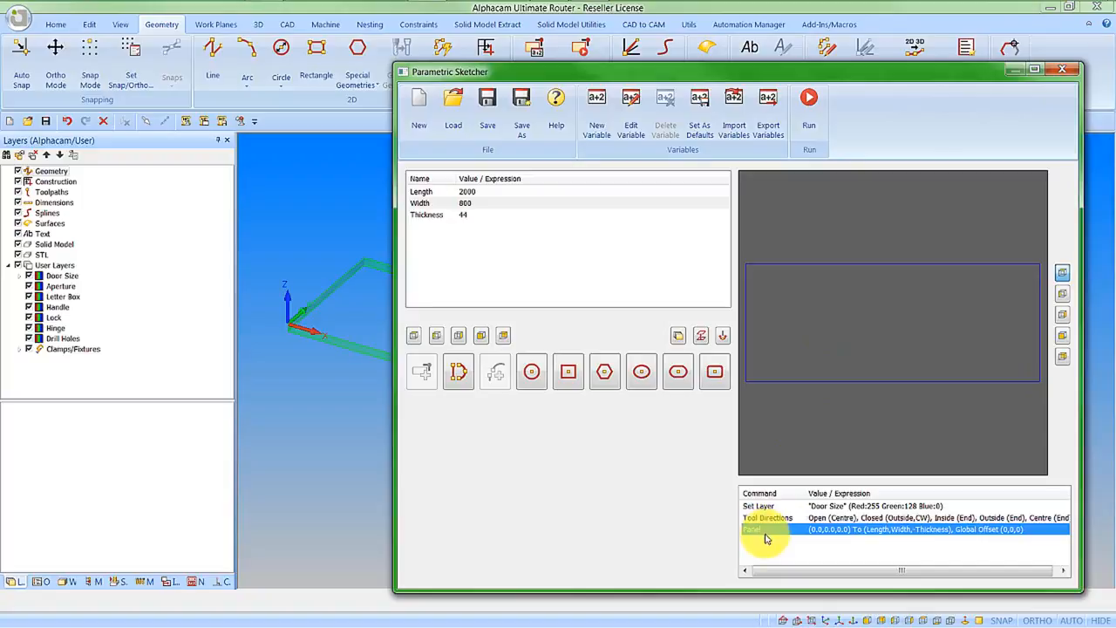
click(414, 338)
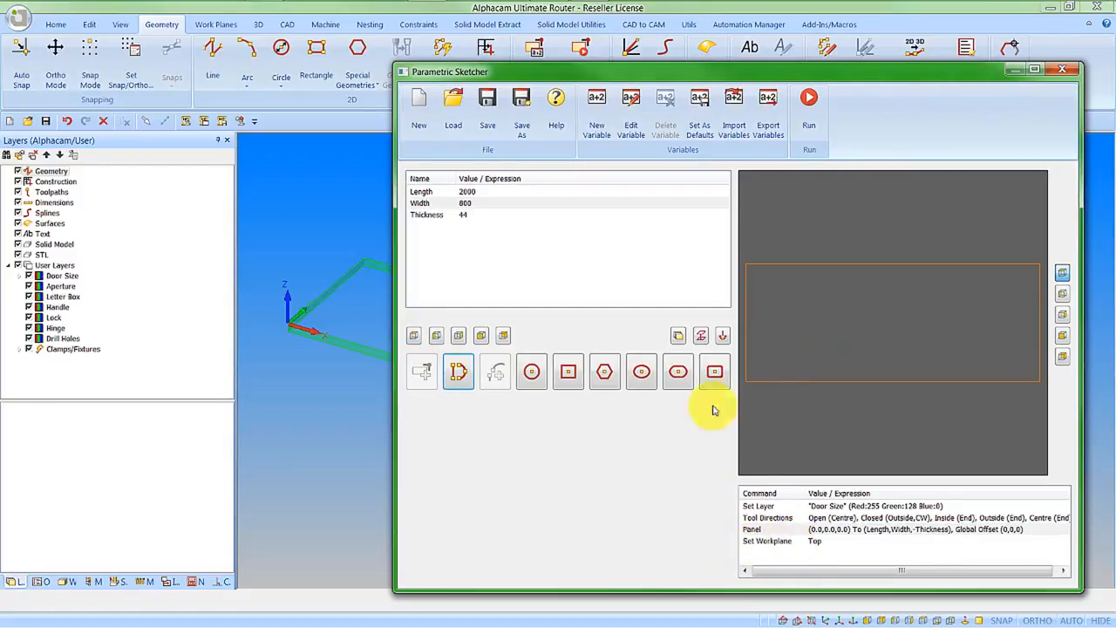
click(679, 338)
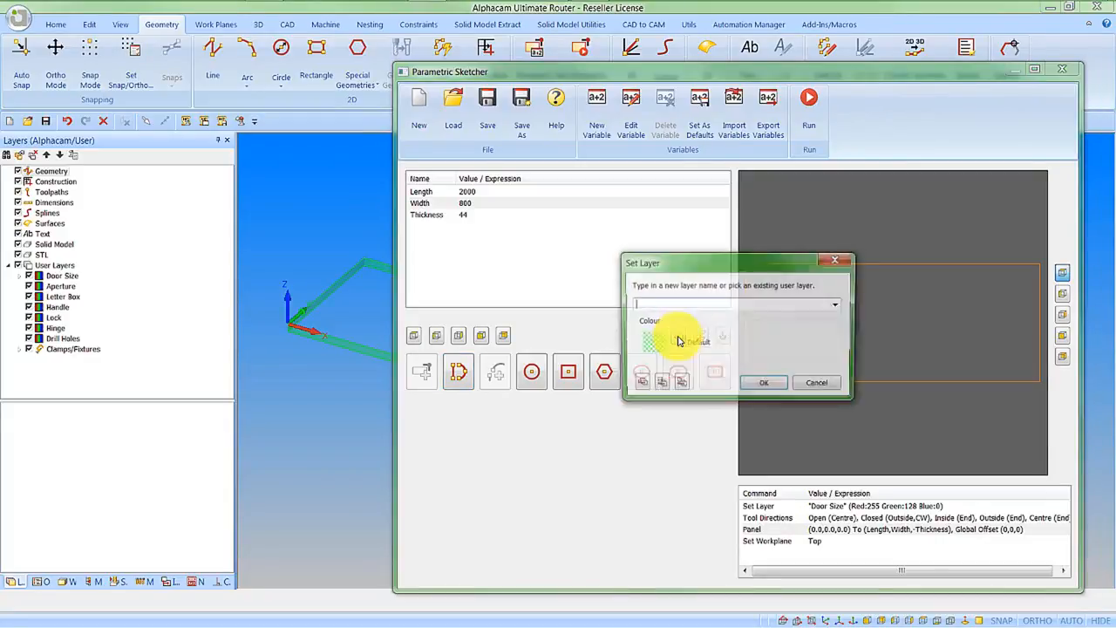
click(837, 305)
click(654, 327)
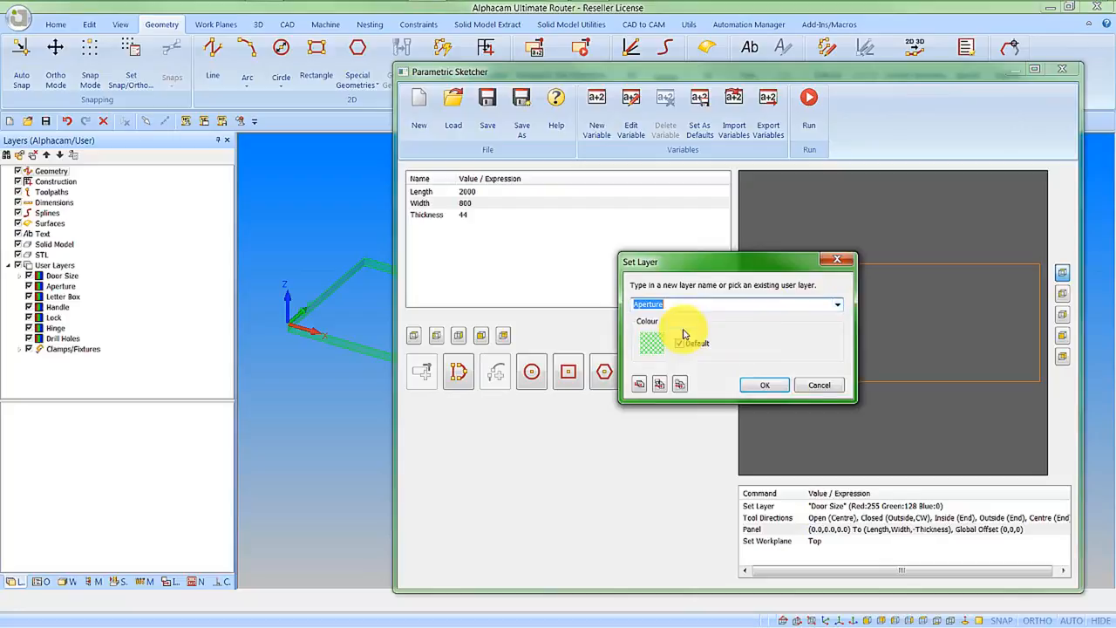
click(751, 384)
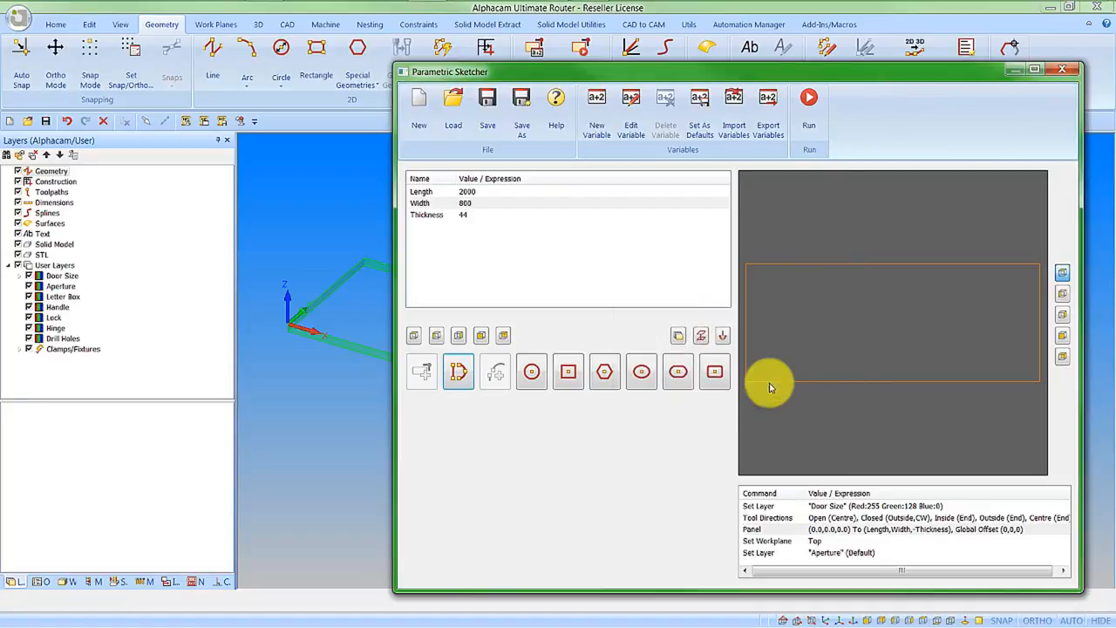
Add a Z-level command with the upper level at 0 and the lower level at -Thickness.
click(700, 337)
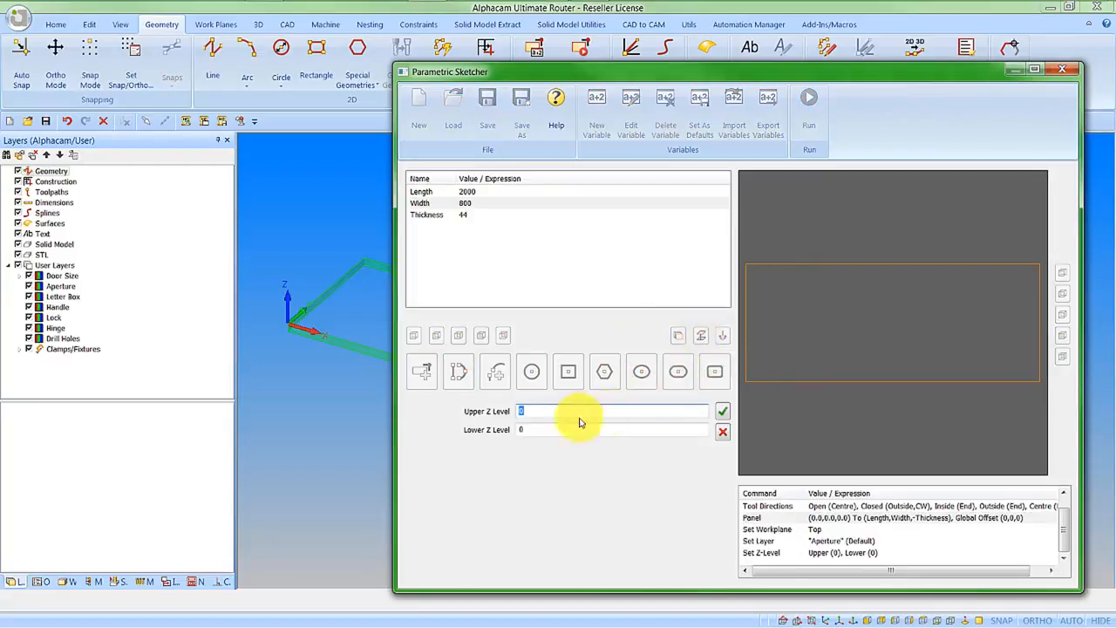
click(529, 429)
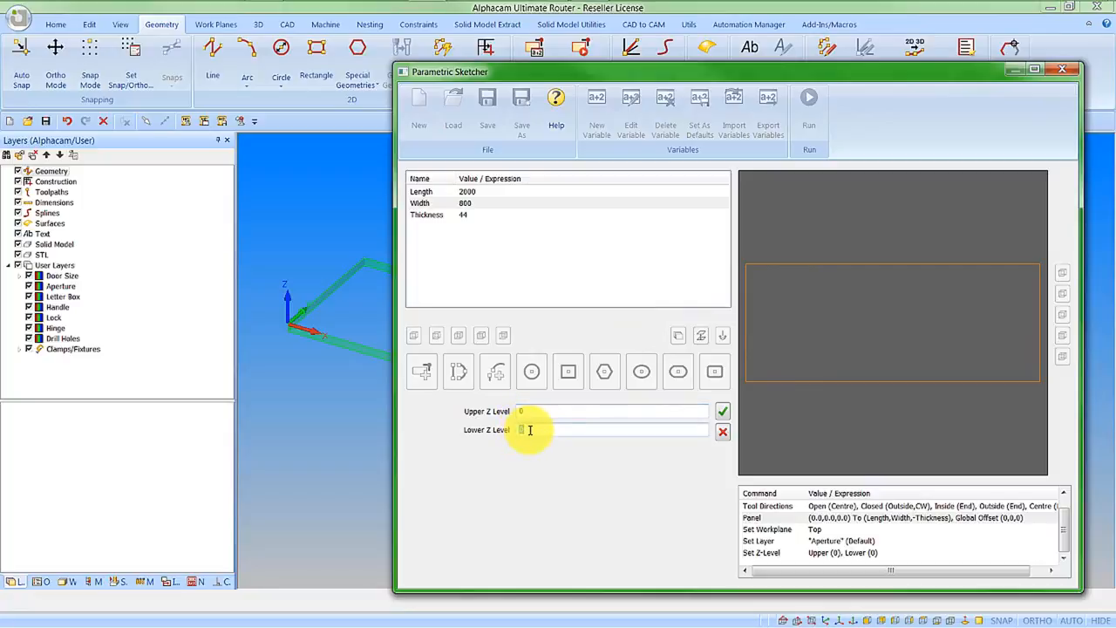
text(-)
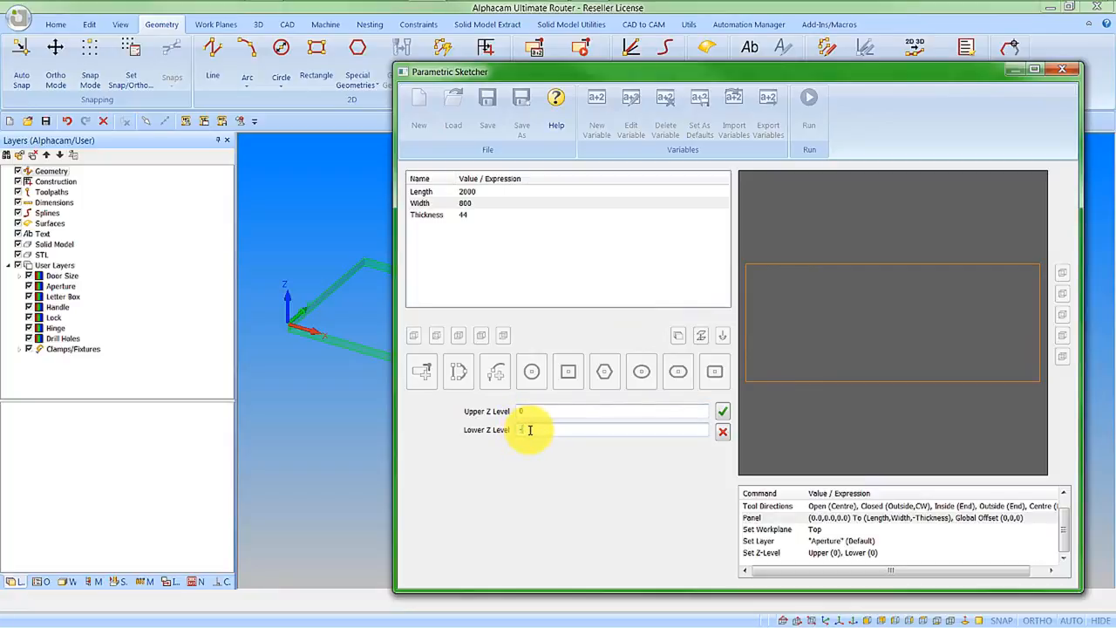
double_click(427, 215)
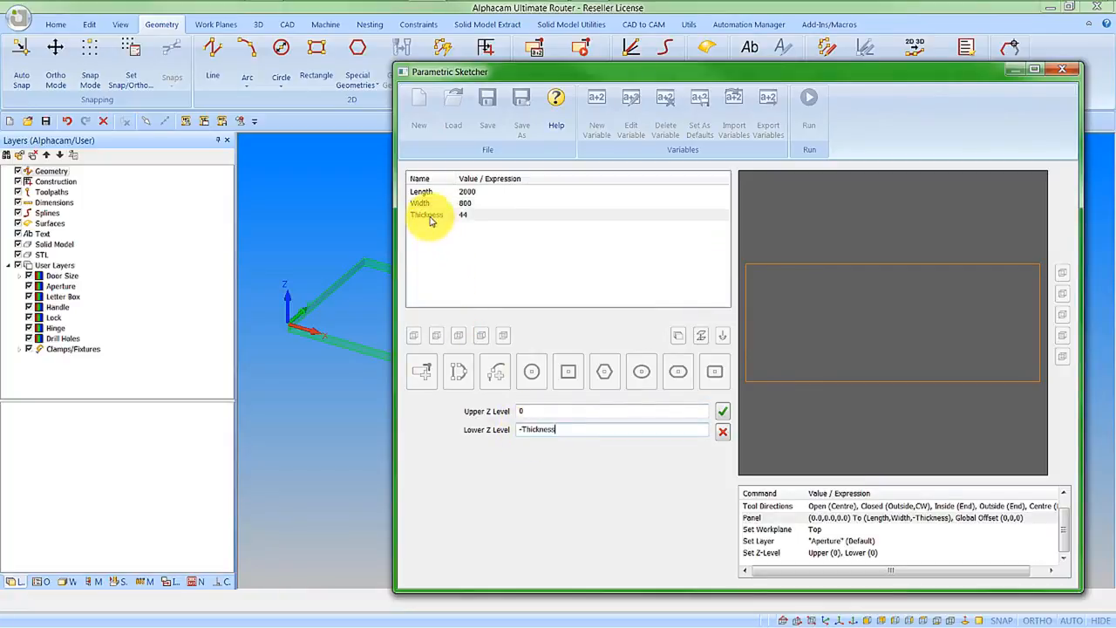
click(722, 413)
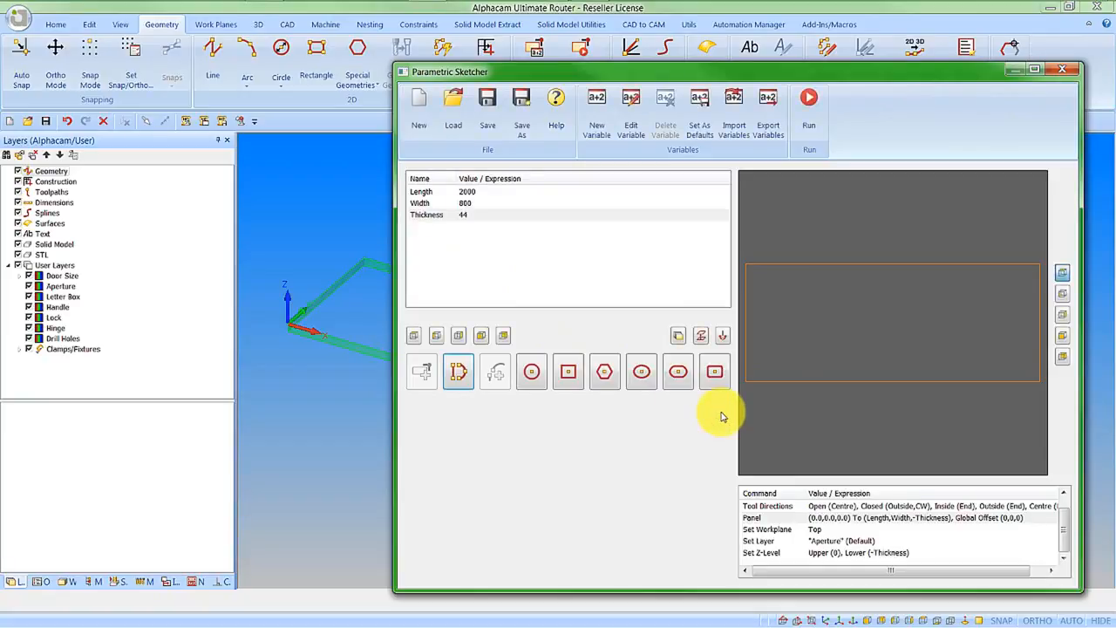
Add Tool Directions for the aperture: closed geometries CCW on the inside, with the inside start point at Middle of Longest Edge.
click(723, 338)
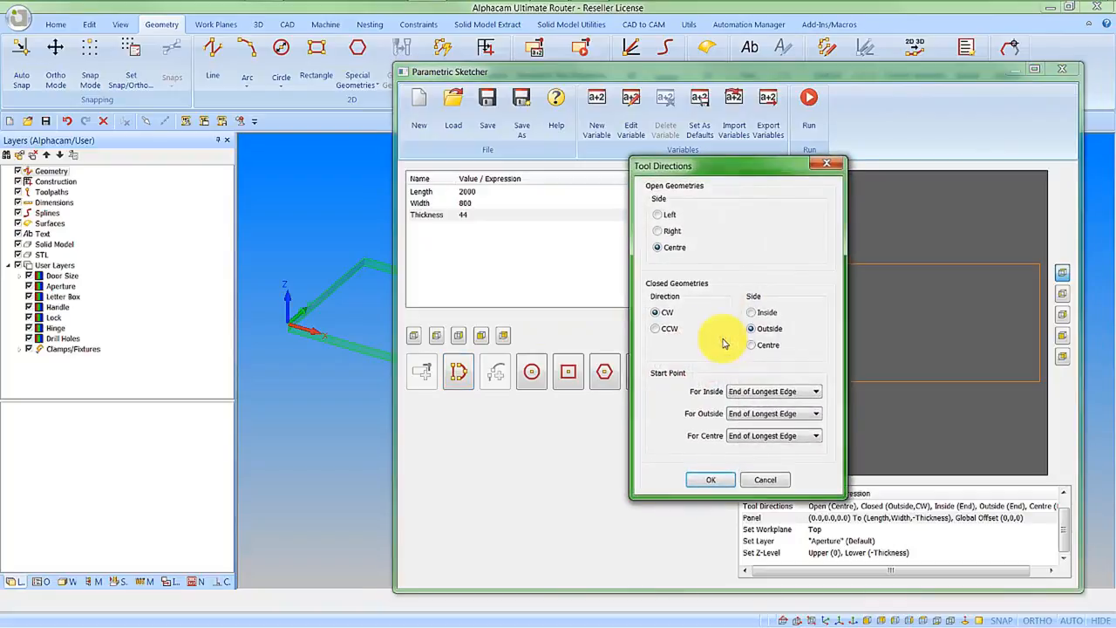
click(669, 330)
click(752, 314)
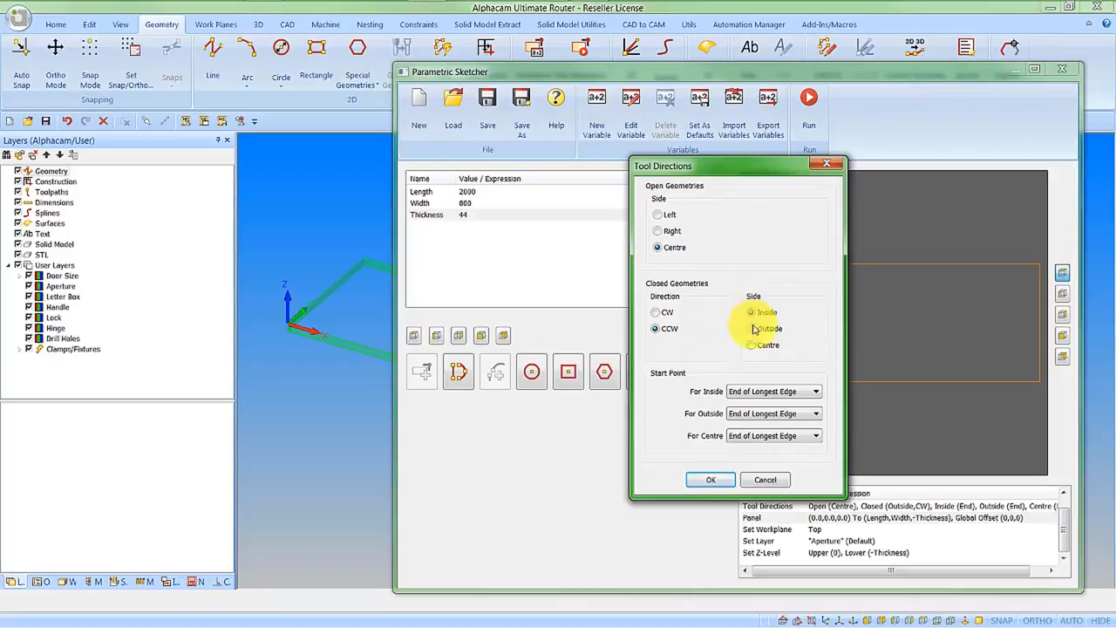
click(753, 391)
click(758, 404)
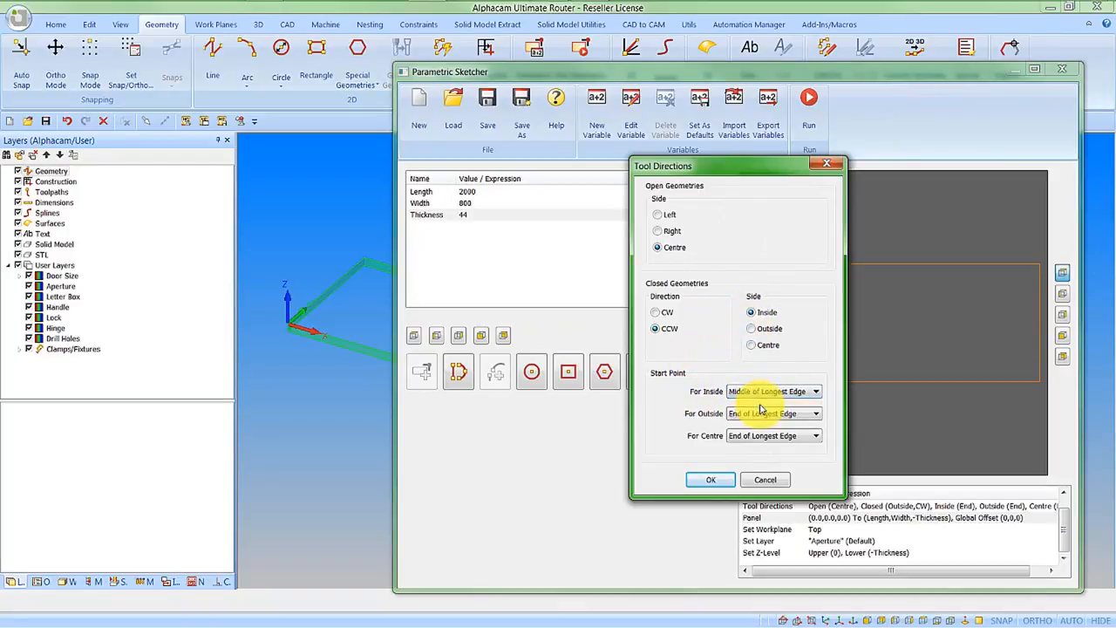
click(718, 481)
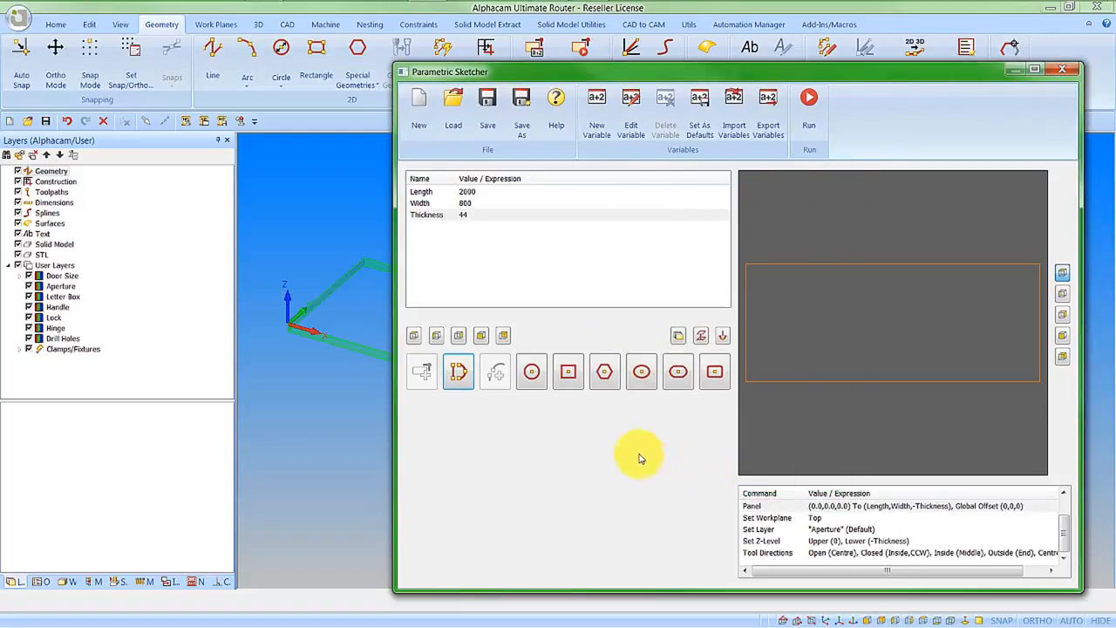
click(568, 373)
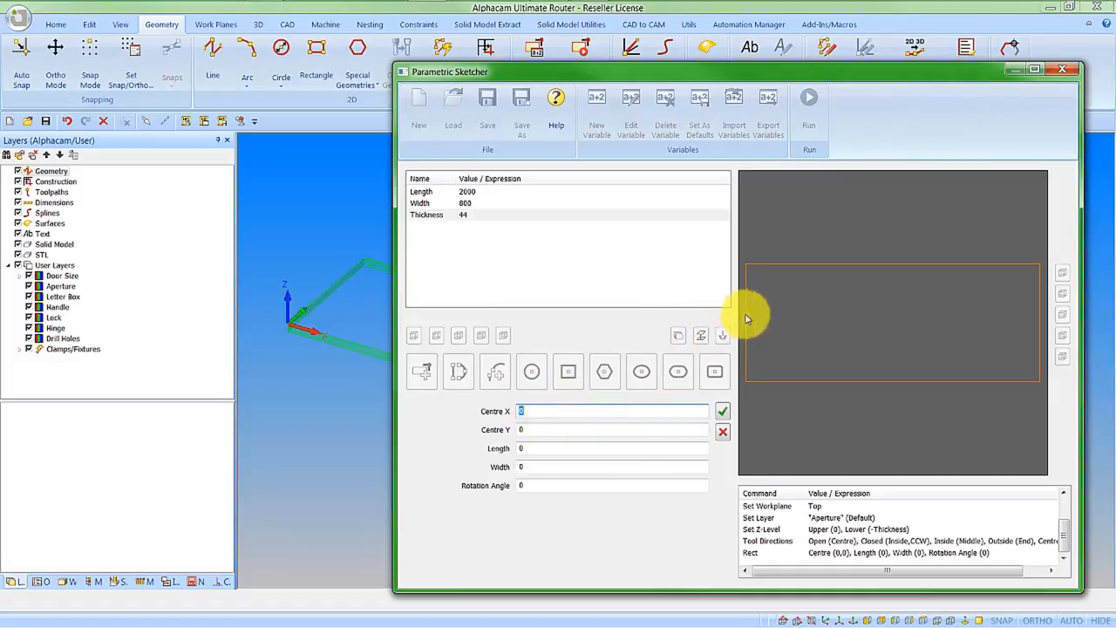
click(522, 268)
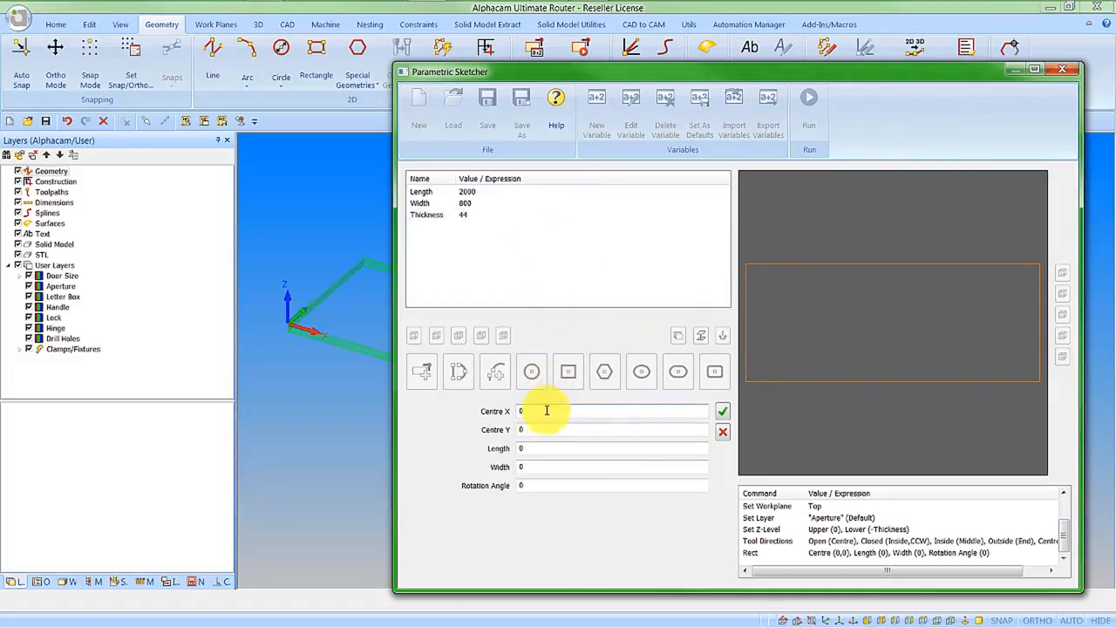
click(722, 431)
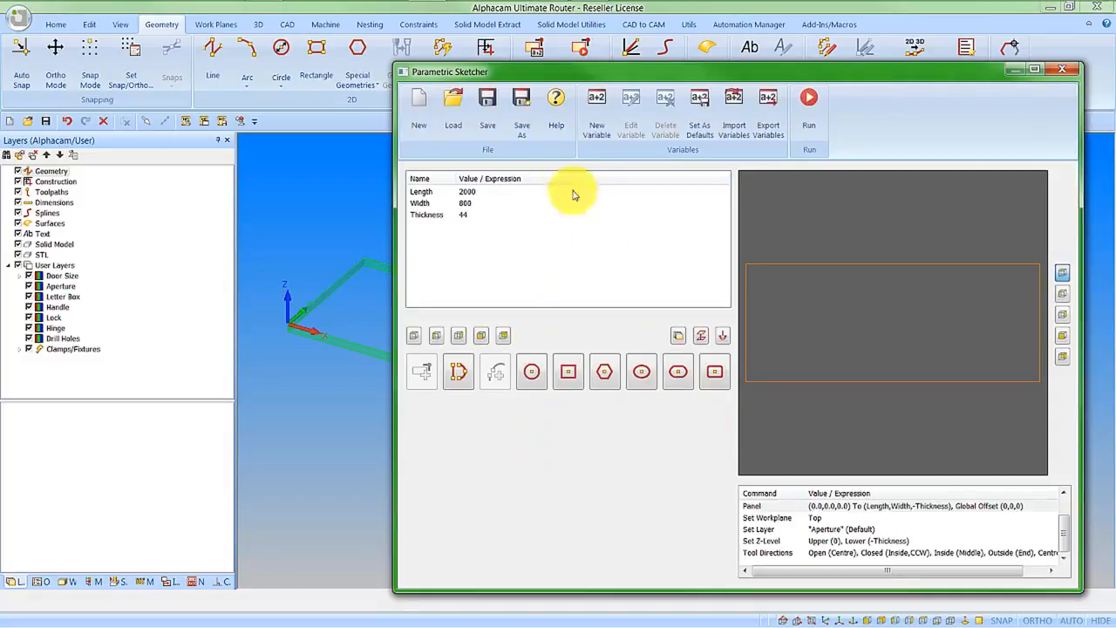
Create a new variable named ApertureFromTop with a value of 400.
click(595, 129)
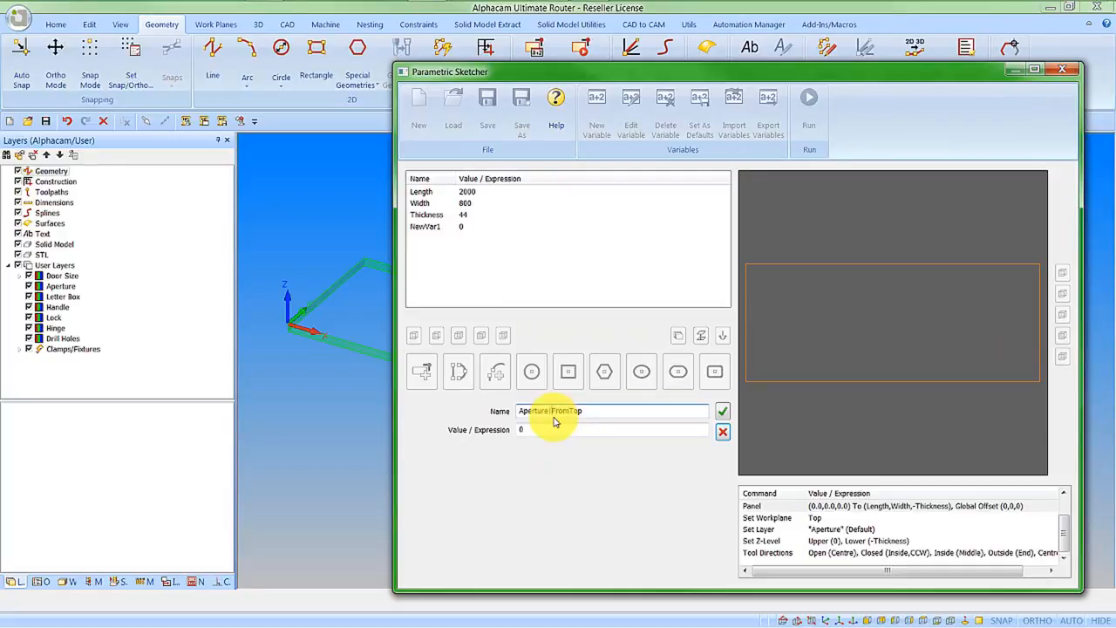
click(547, 432)
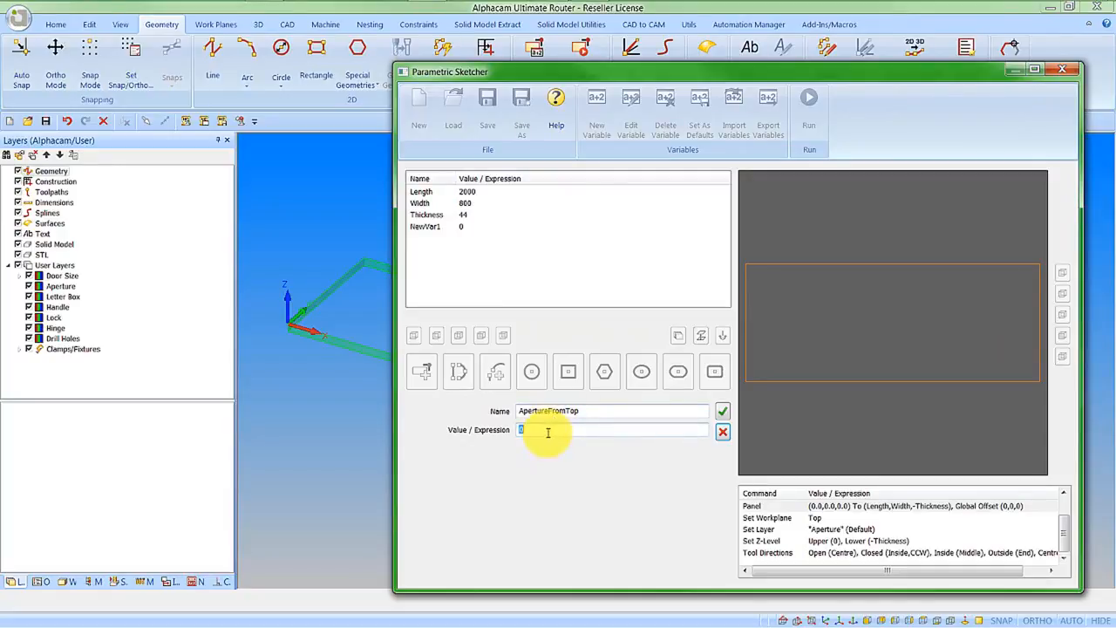
text(400)
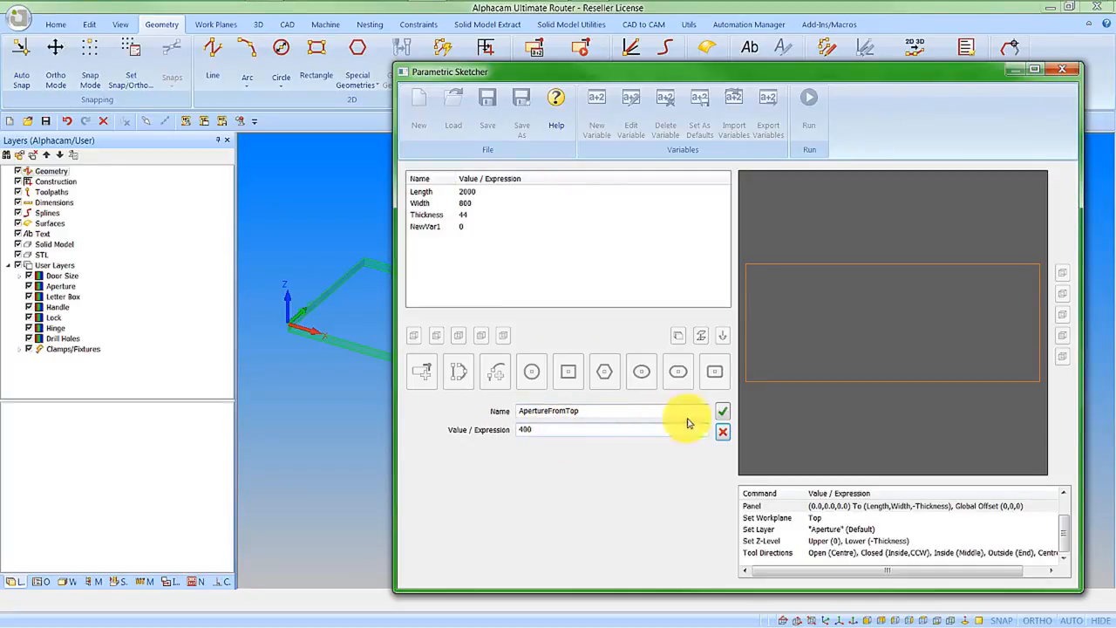
click(722, 411)
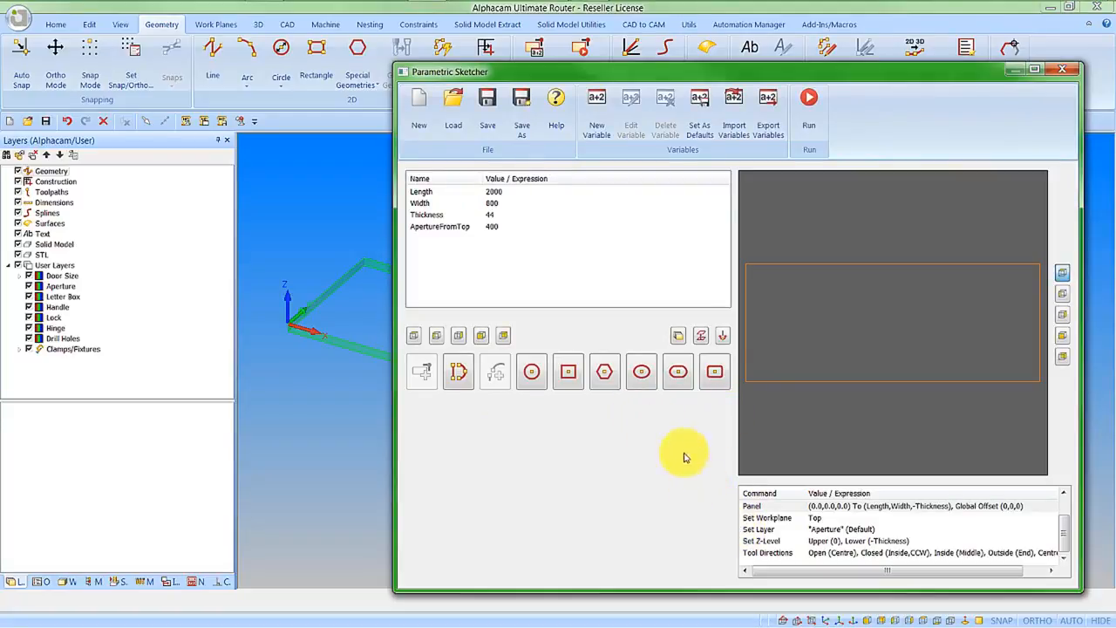
Add a rectangle centred at X ApertureFromTop and Y Width/2, with length 400 and width 400, rotated into a diamond.
click(568, 373)
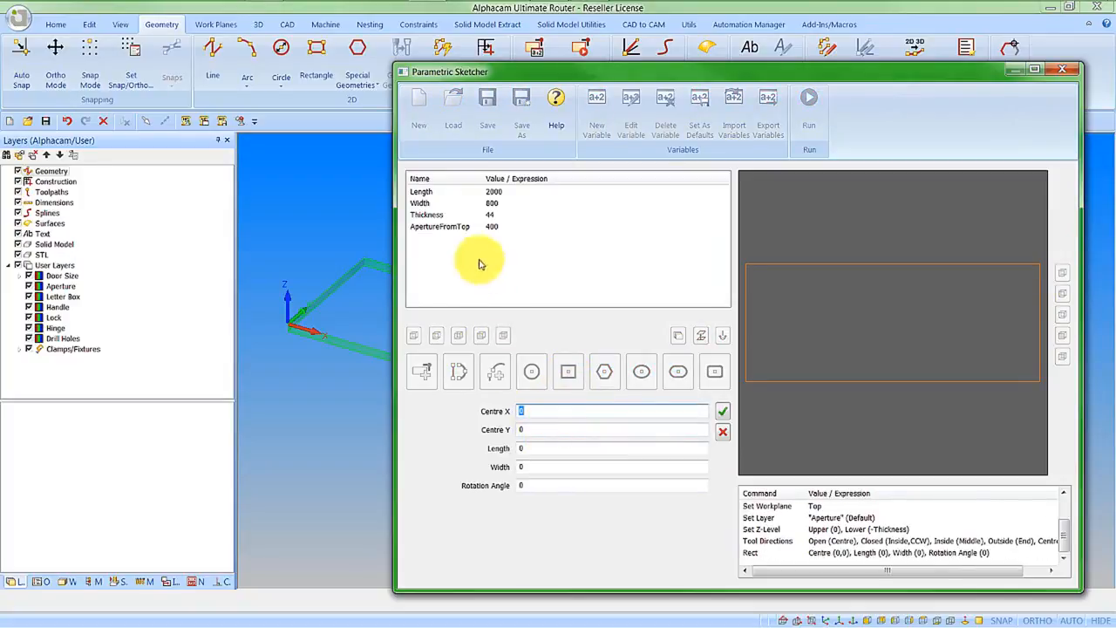
double_click(451, 228)
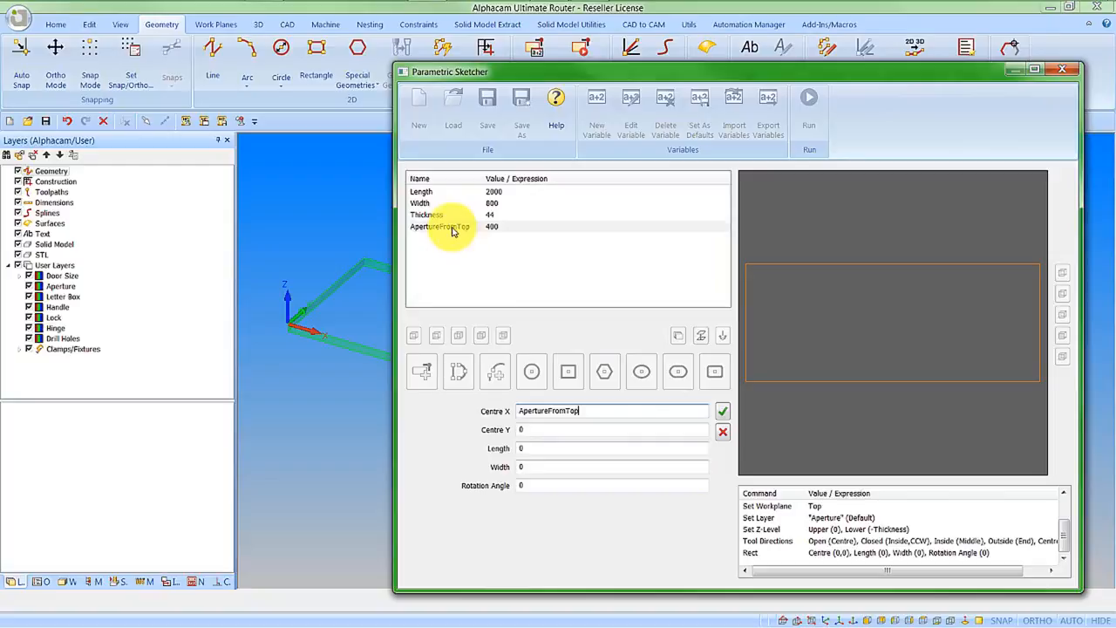
click(528, 427)
double_click(428, 203)
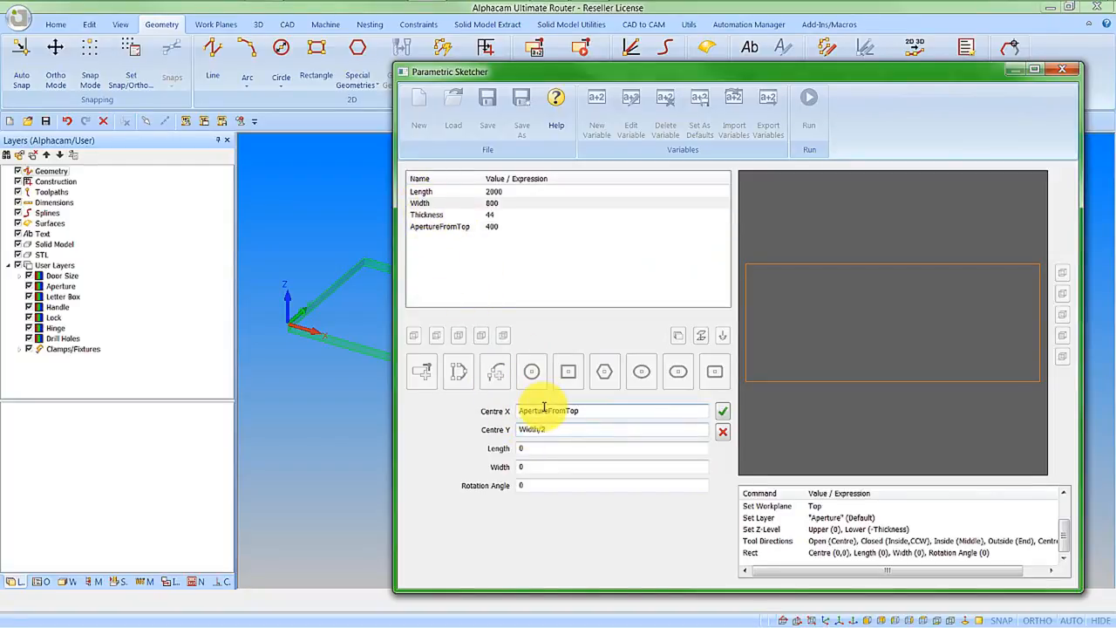
click(540, 449)
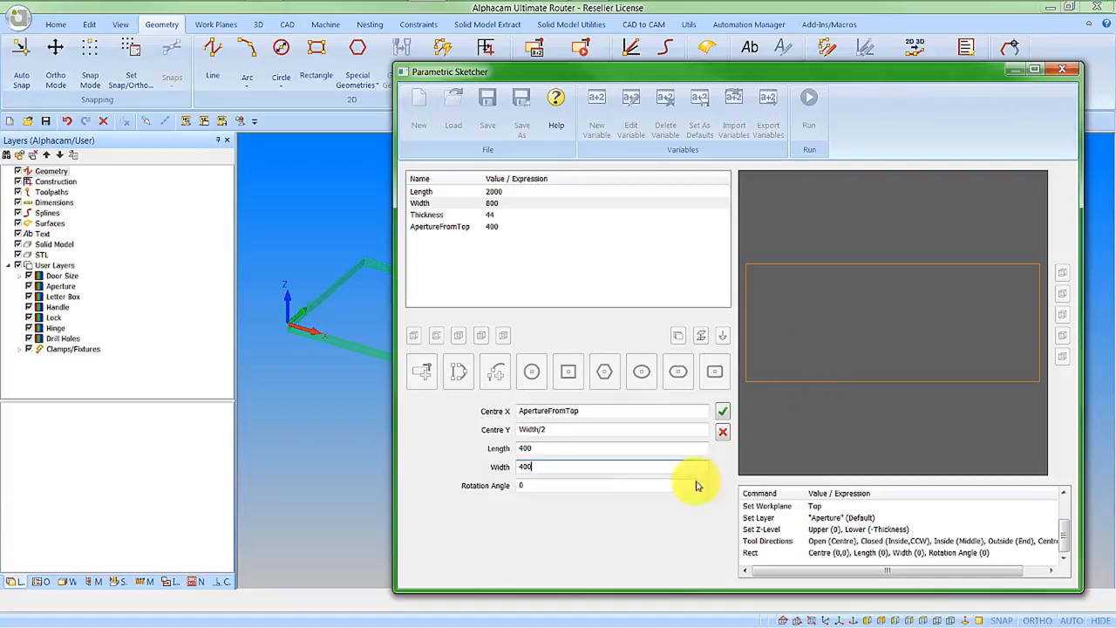
click(530, 485)
double_click(531, 485)
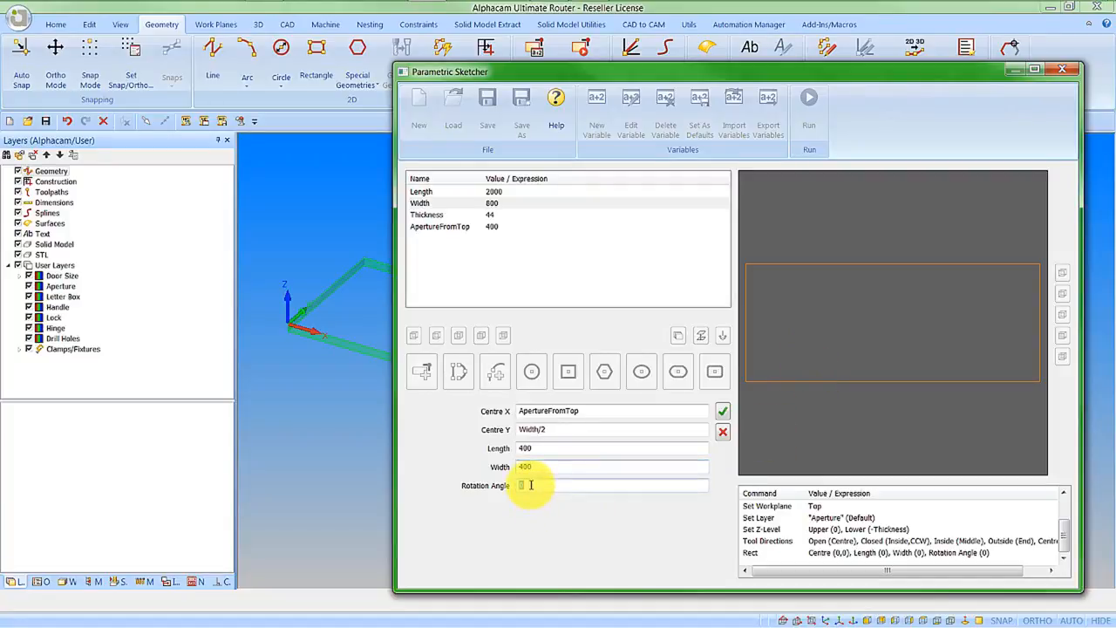
click(721, 413)
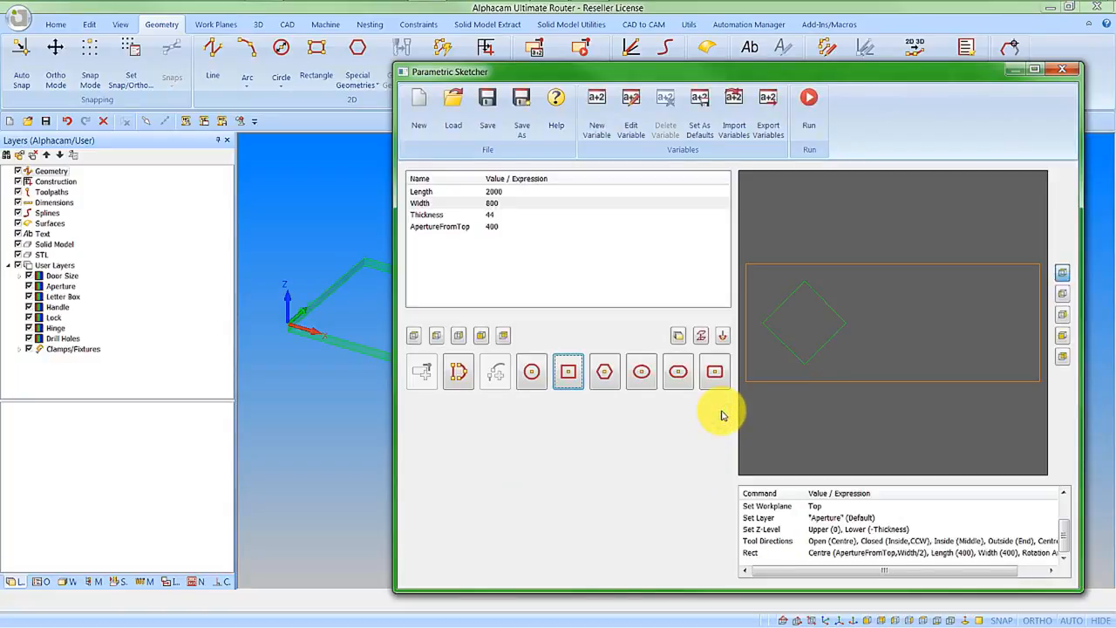
Edit the Aperture Set Layer command to replace its default colour with yellow (Red 255, Green 255, Blue 0).
right_click(771, 520)
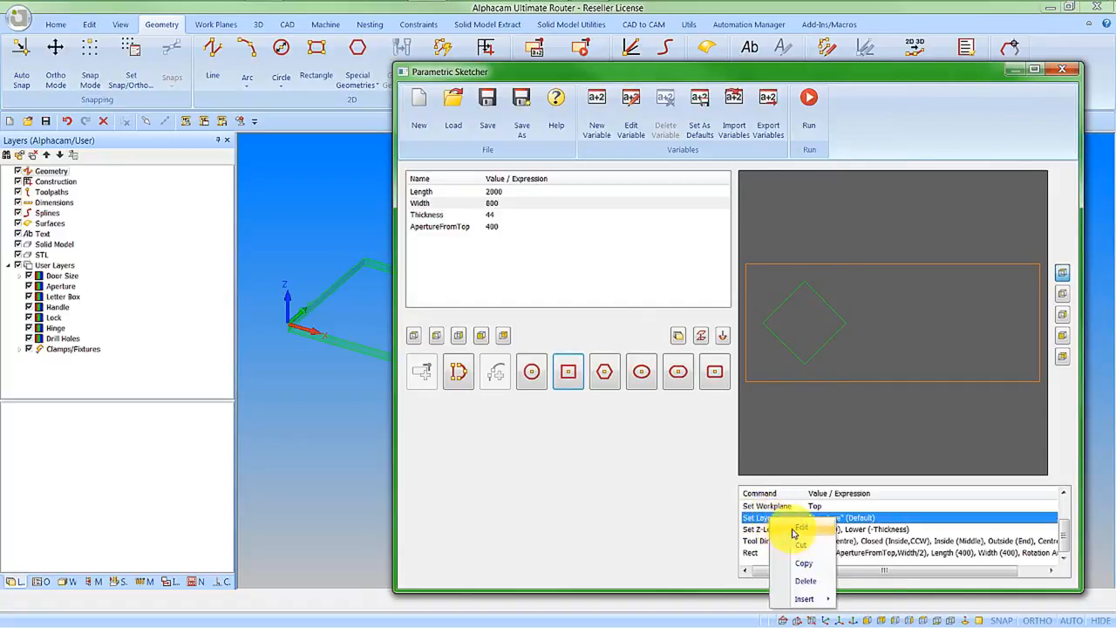
click(794, 530)
click(680, 343)
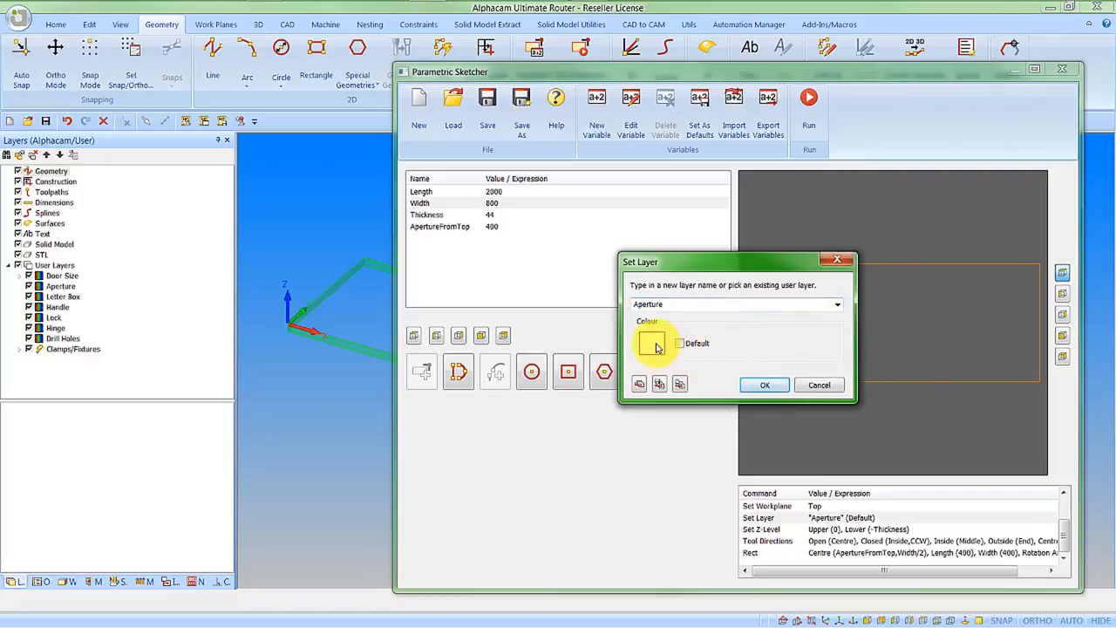
click(652, 345)
click(600, 268)
click(614, 432)
click(766, 387)
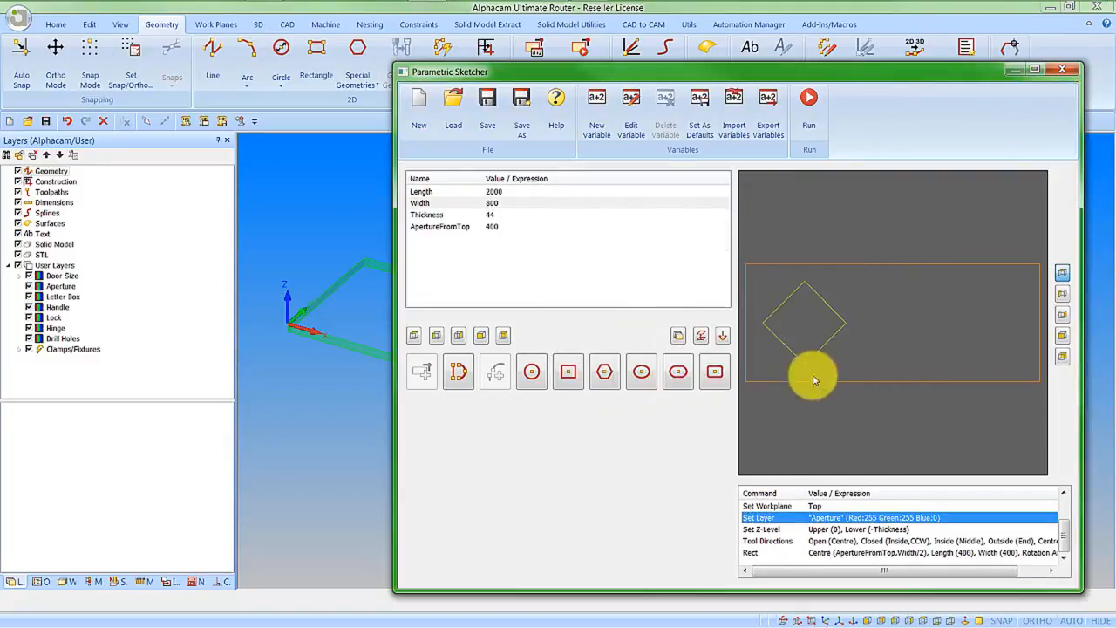
Start a new drawing and run the sketch to generate the panel with its aperture.
click(322, 343)
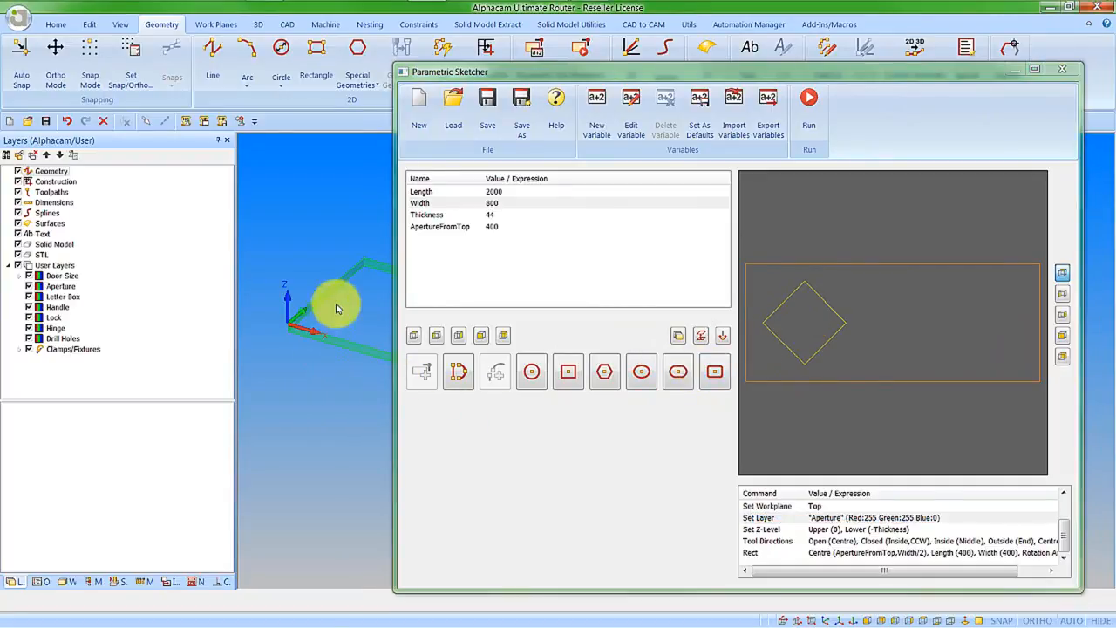
click(10, 120)
click(808, 109)
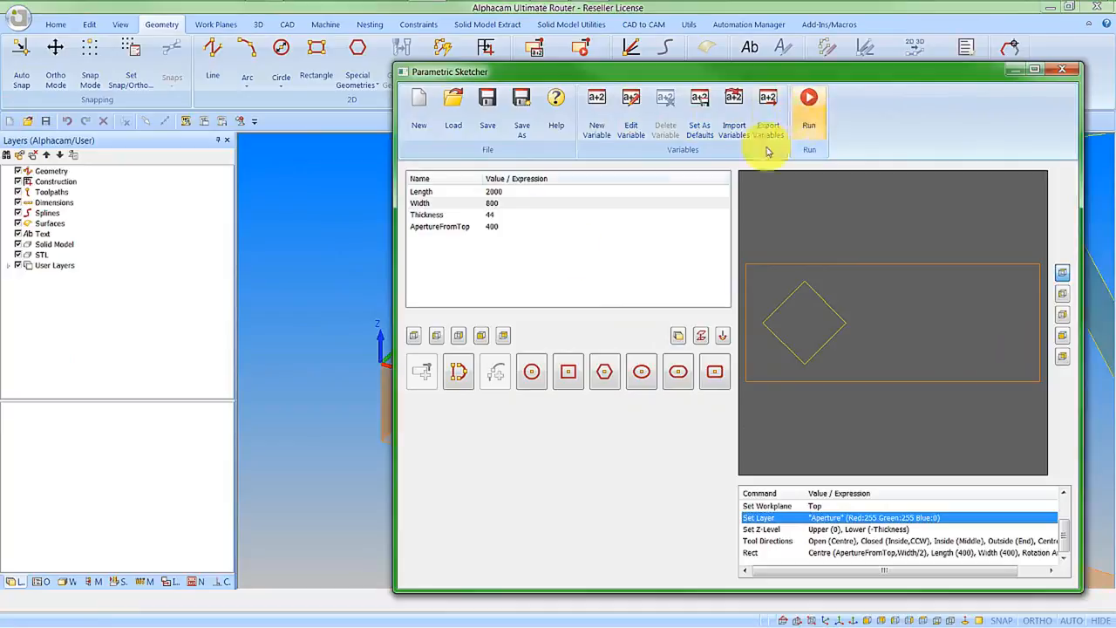
scroll(333, 342, up, 5)
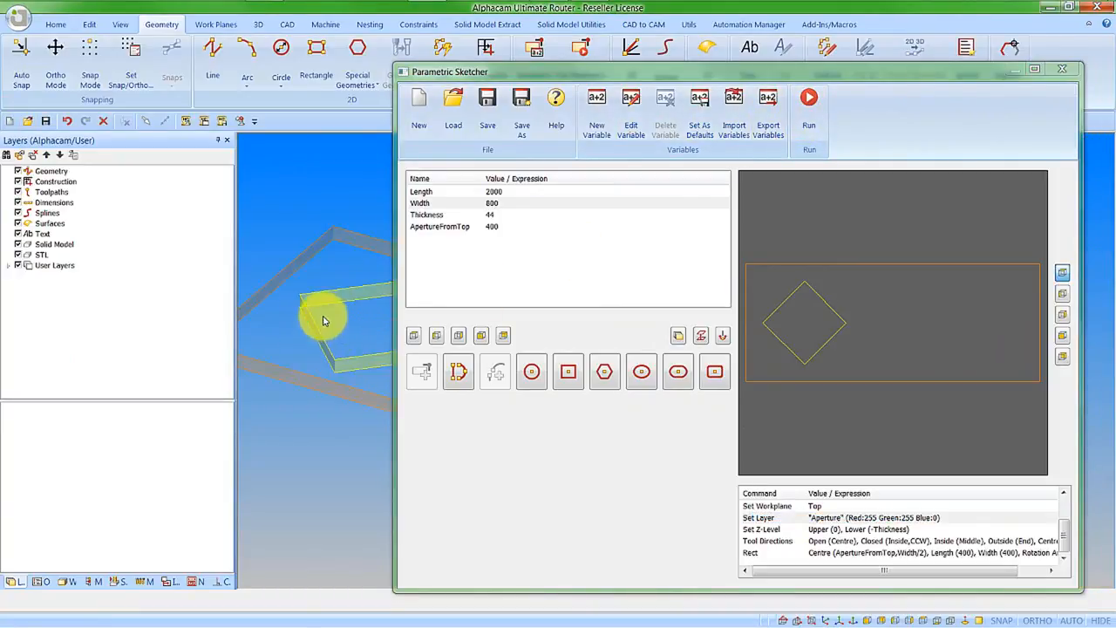
Set the ApertureFromTop variable to 500.
double_click(498, 227)
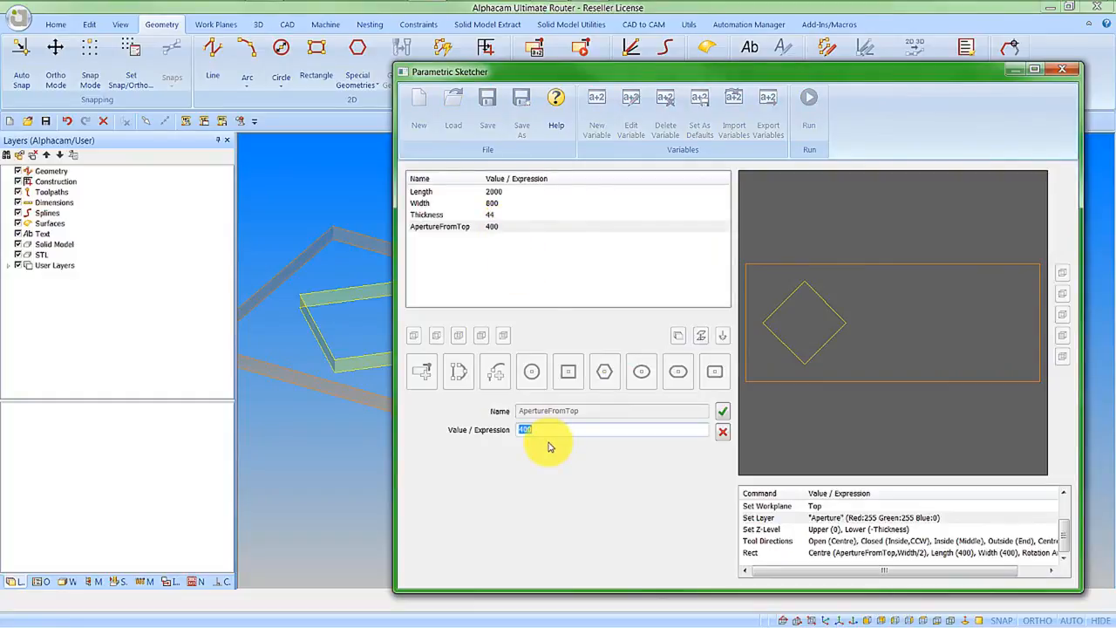
text(500)
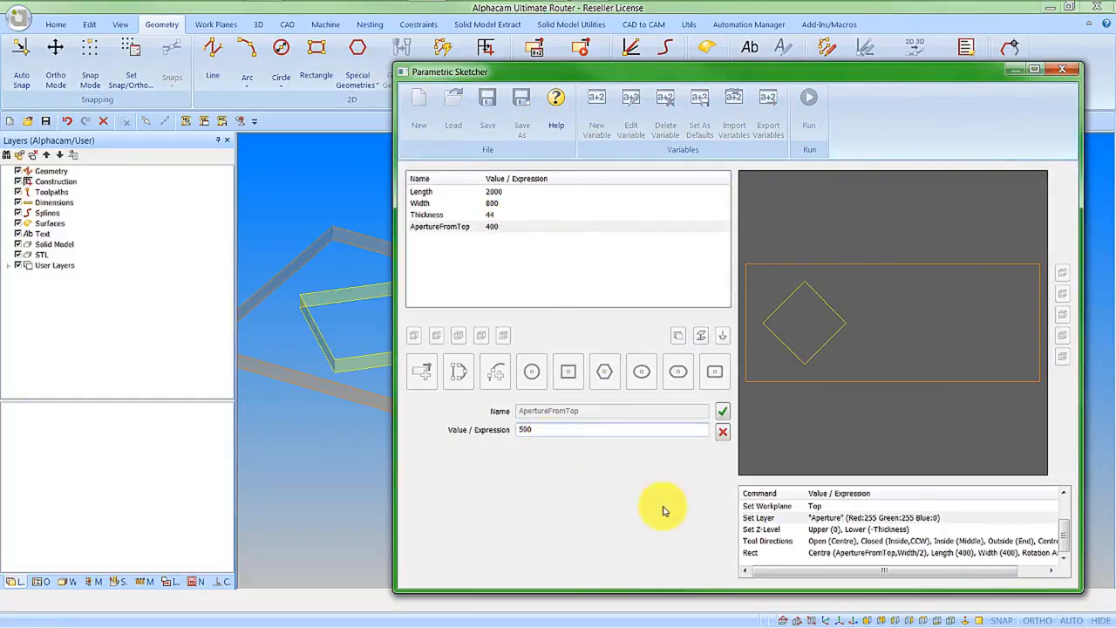
click(722, 411)
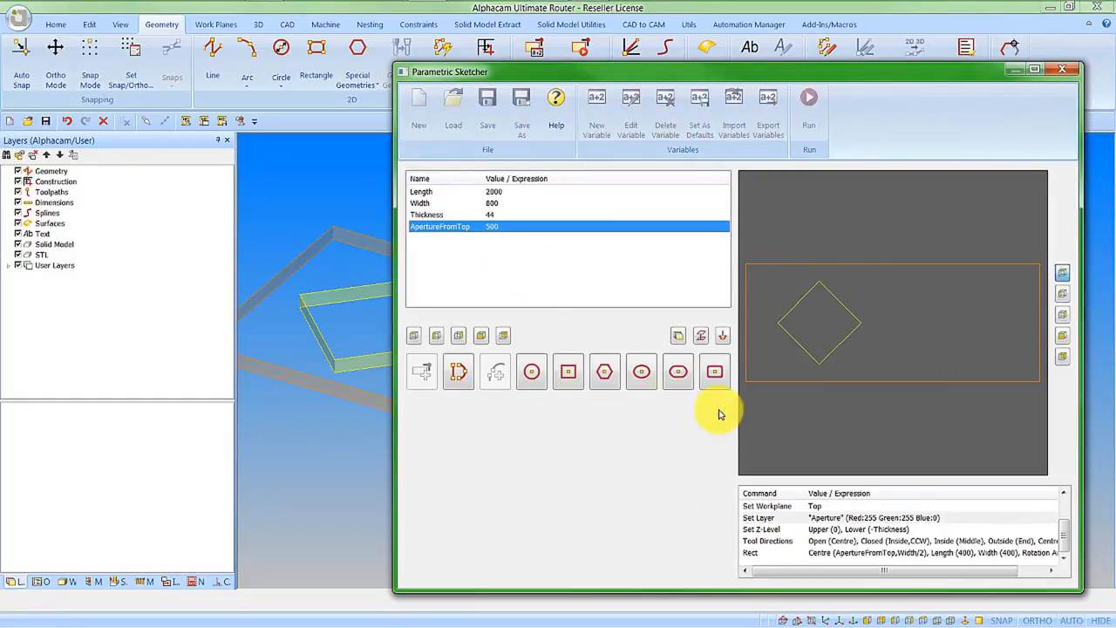
Clear the drawing with a new one and rerun the sketch to regenerate the panel from the updated aperture position.
click(10, 121)
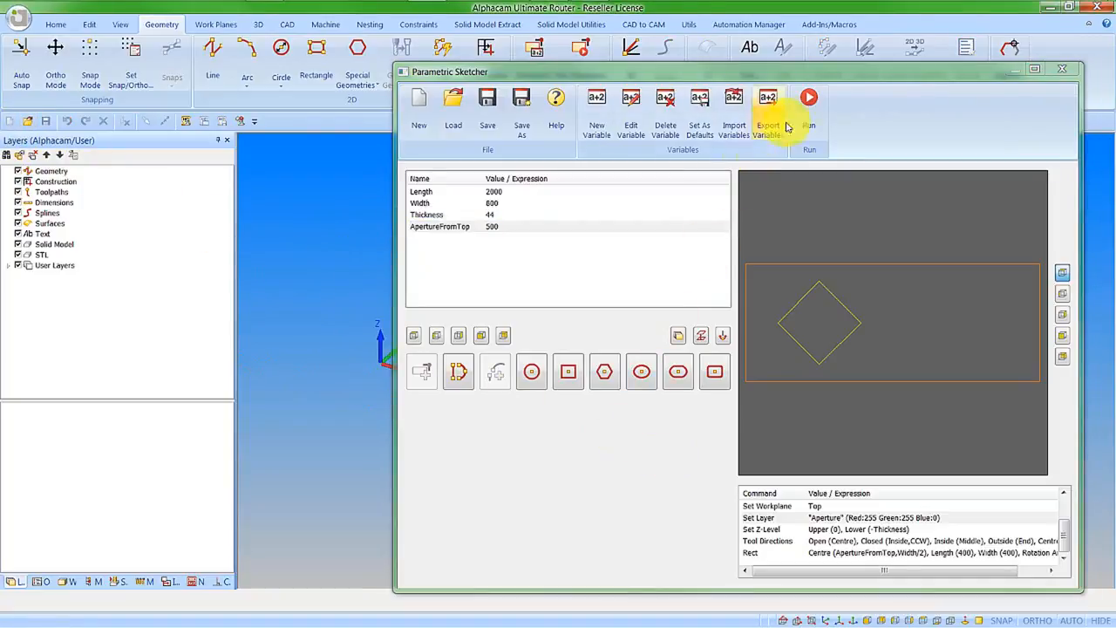
click(810, 98)
click(313, 368)
scroll(313, 368, down, 5)
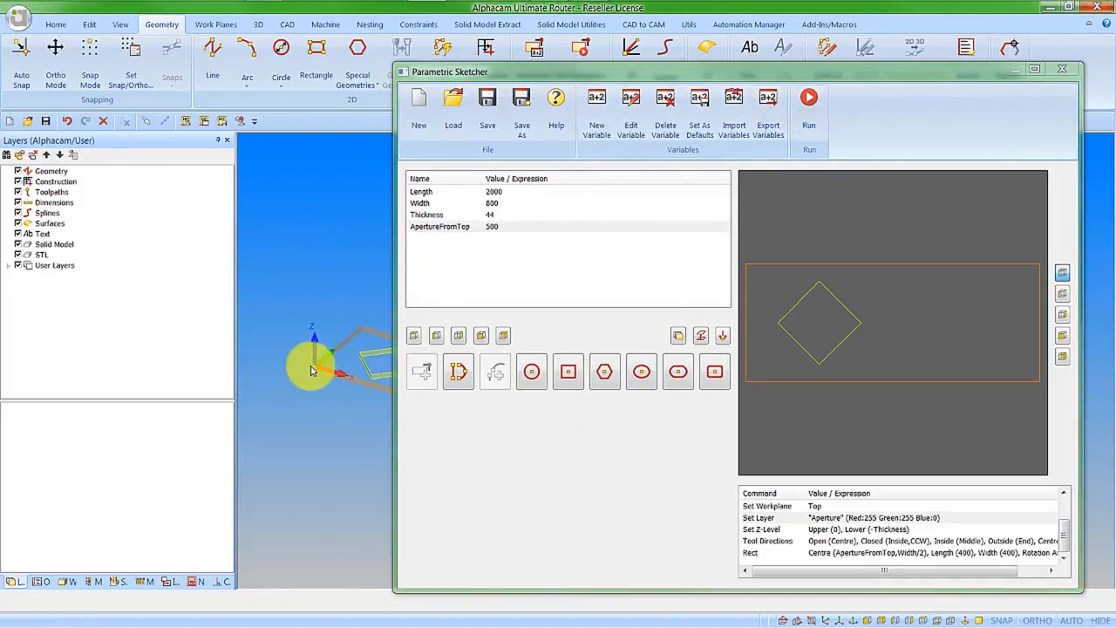
scroll(285, 369, down, 2)
scroll(317, 366, up, 4)
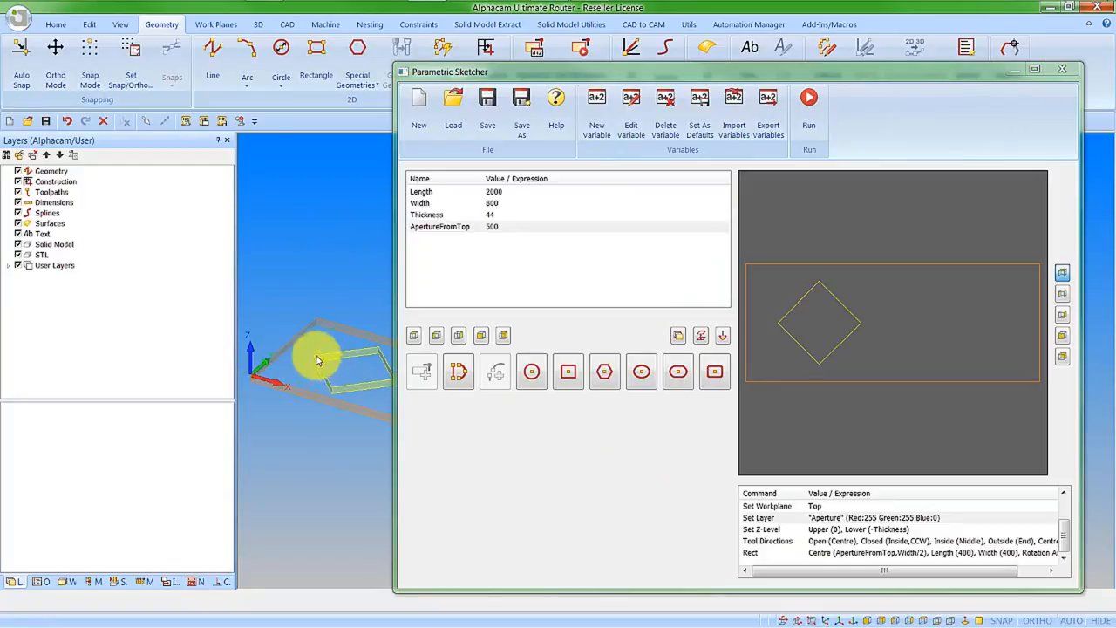
Display the tool directions and the work planes list, and examine the machining directions and start points on the aperture and panel outlines.
click(148, 122)
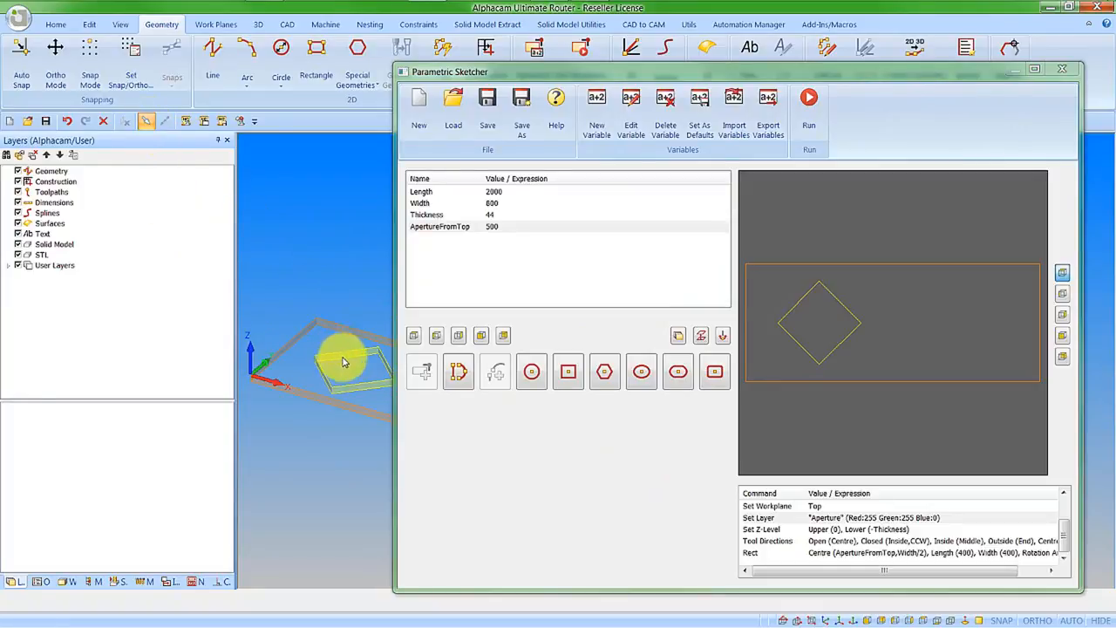
click(64, 581)
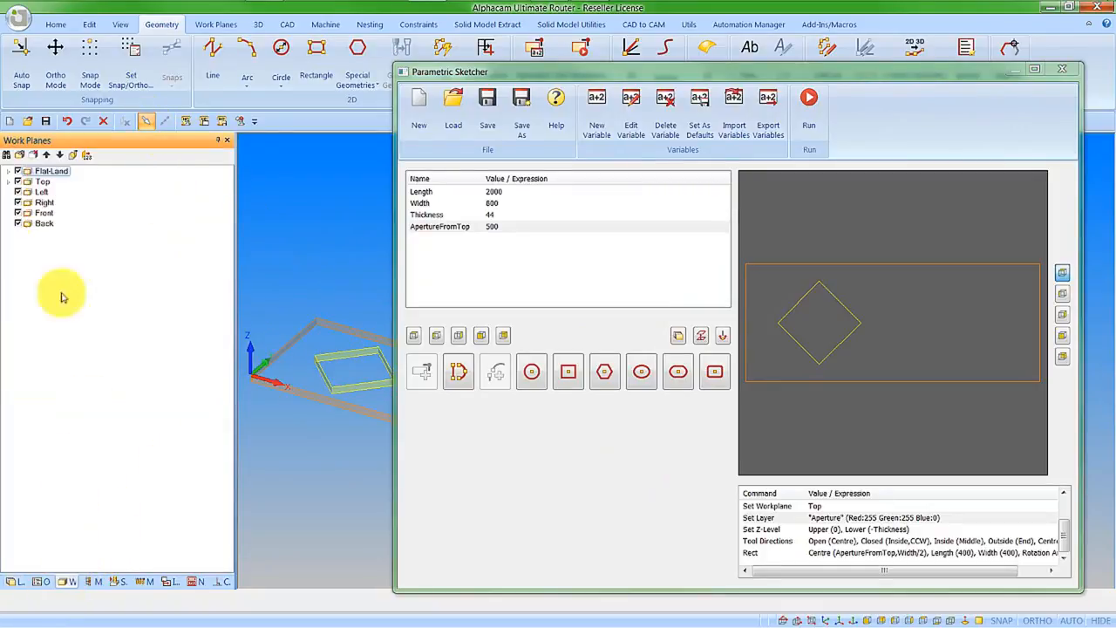
middle_drag(364, 374, 356, 485)
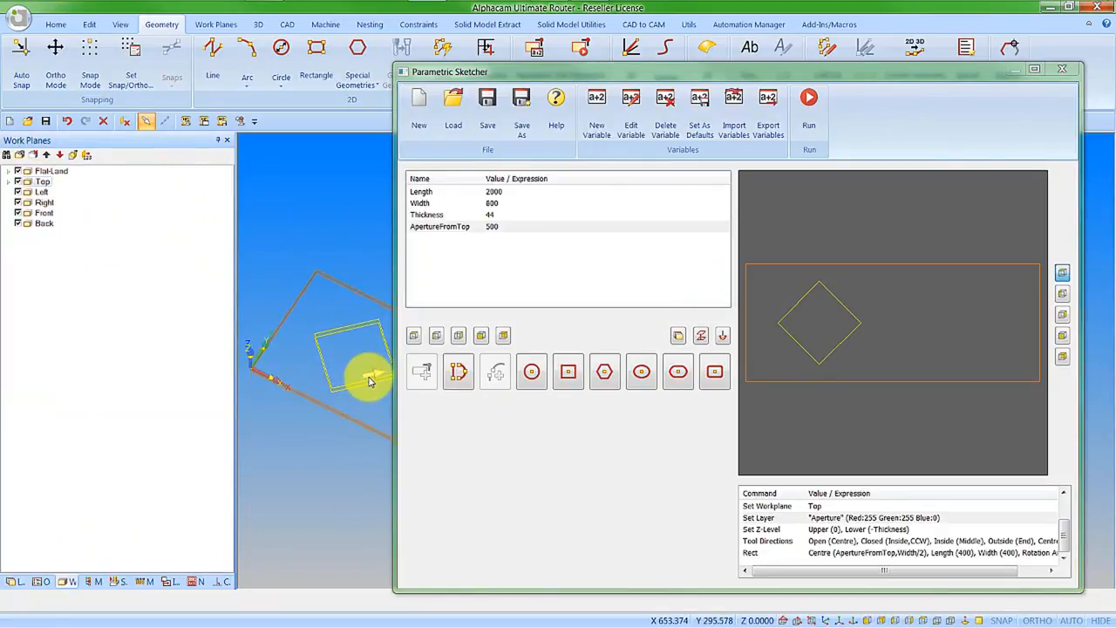
mouse_move(370, 381)
middle_down()
mouse_move(274, 374)
mouse_move(357, 378)
mouse_move(356, 388)
middle_up()
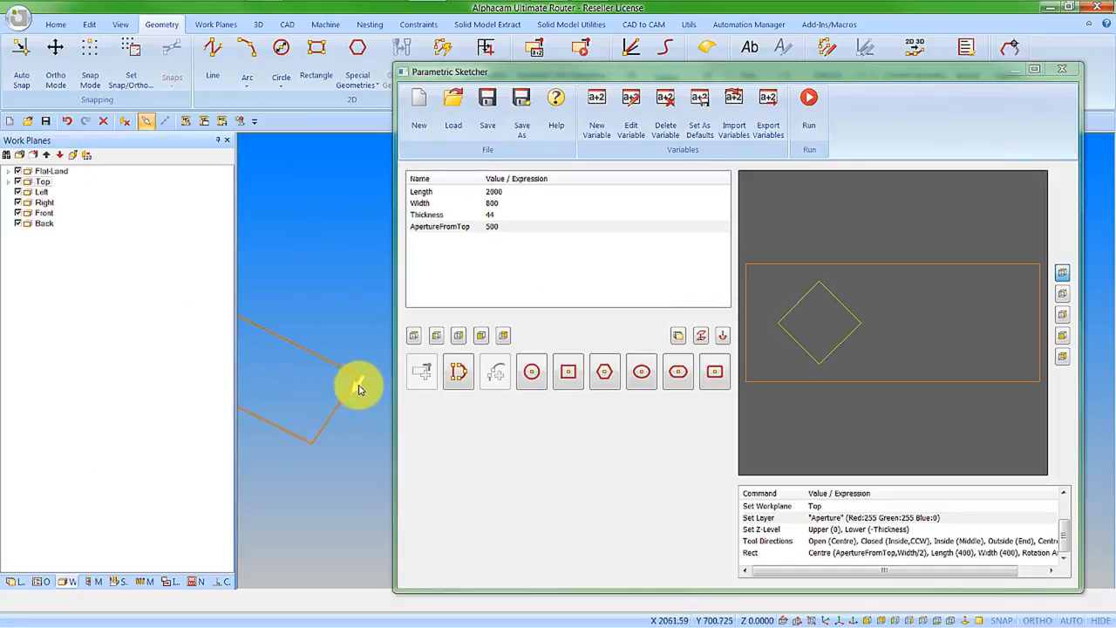
click(824, 621)
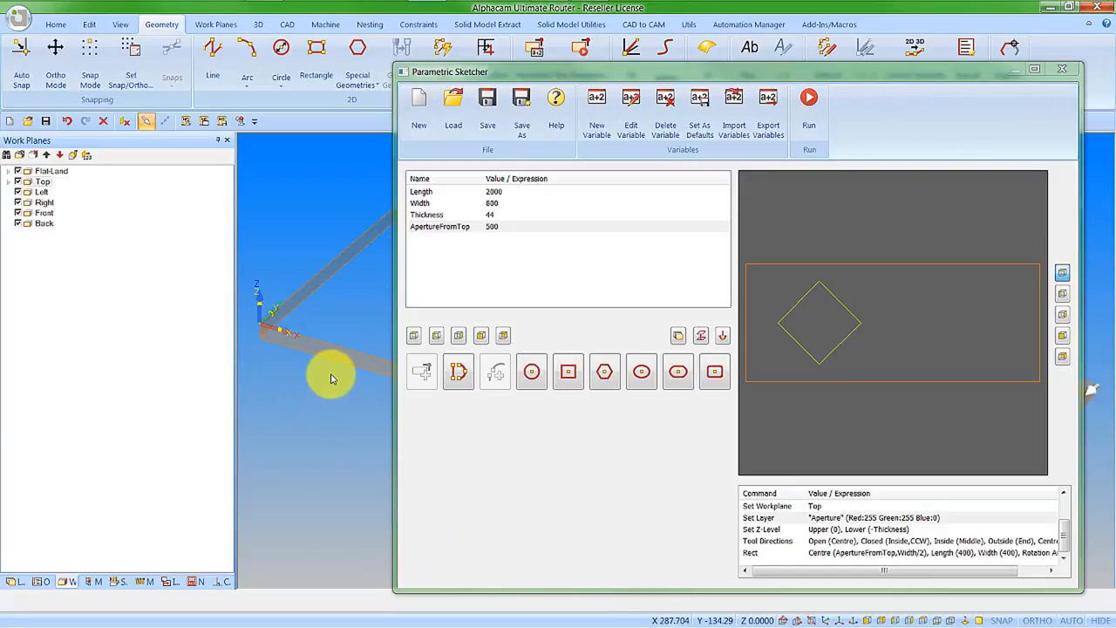
click(125, 120)
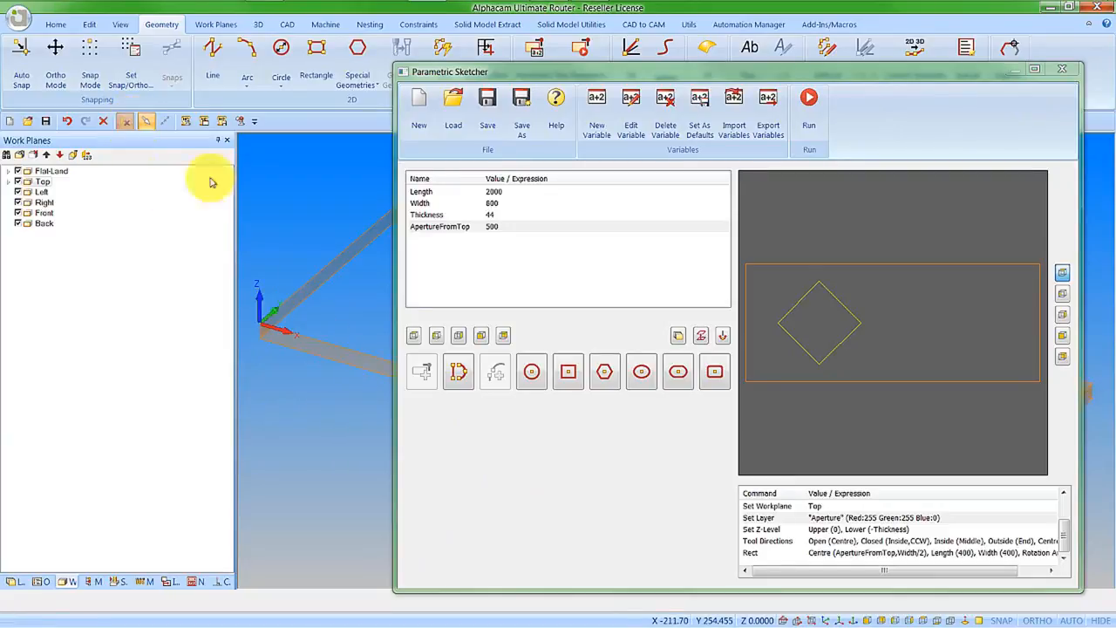
Add a Front workplane command after the Rect, followed by a Set Layer command for the Lock layer in pink (Red 255, Green 0, Blue 128).
click(751, 553)
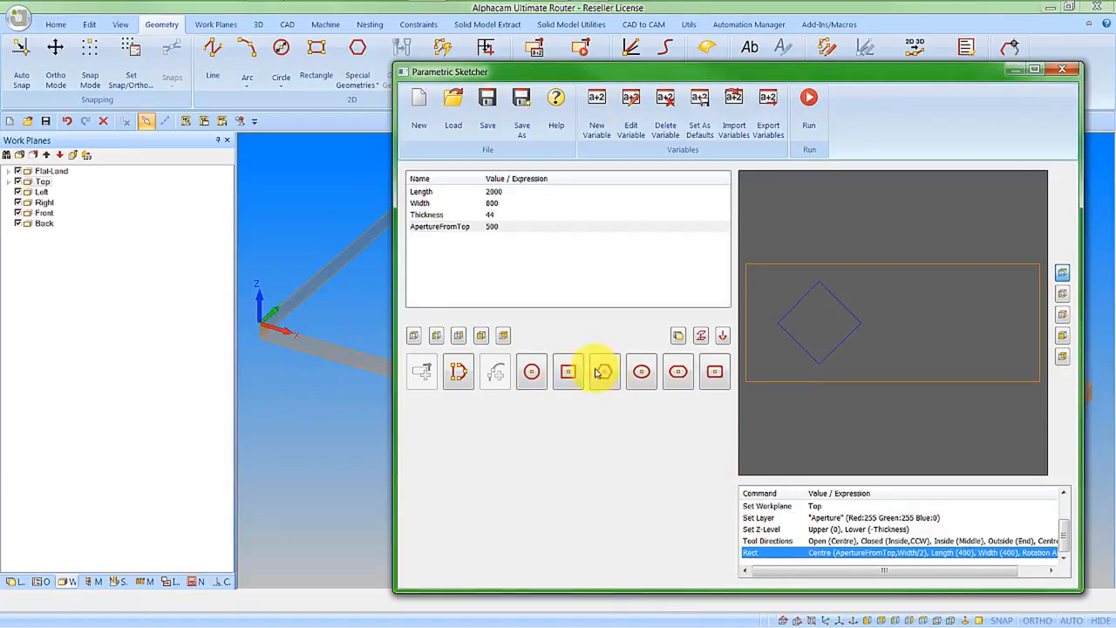
click(482, 336)
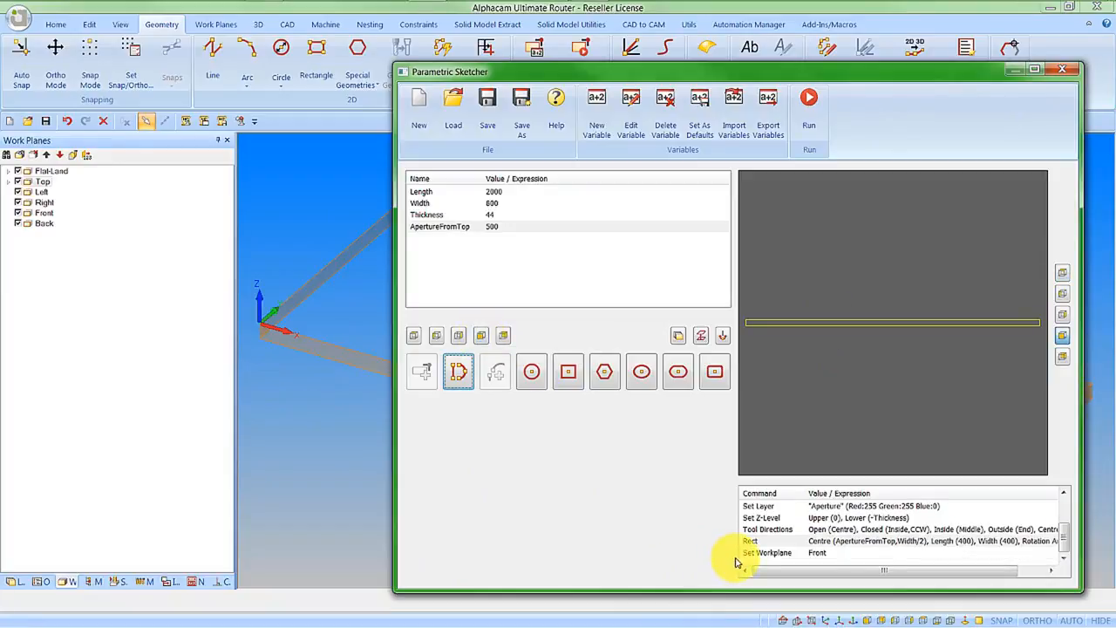
click(678, 340)
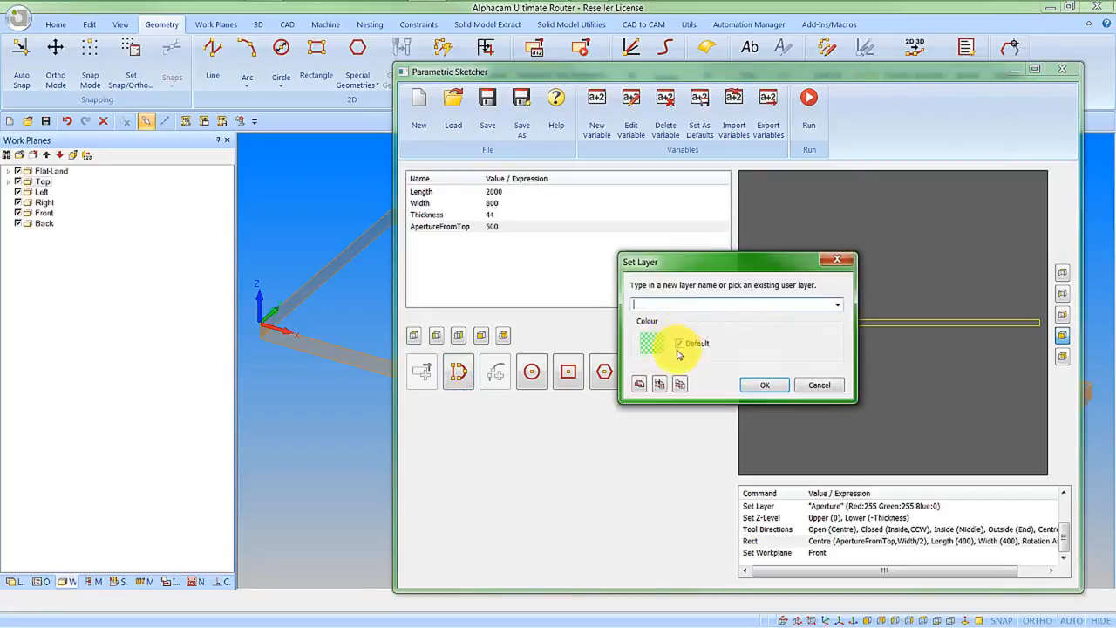
click(835, 305)
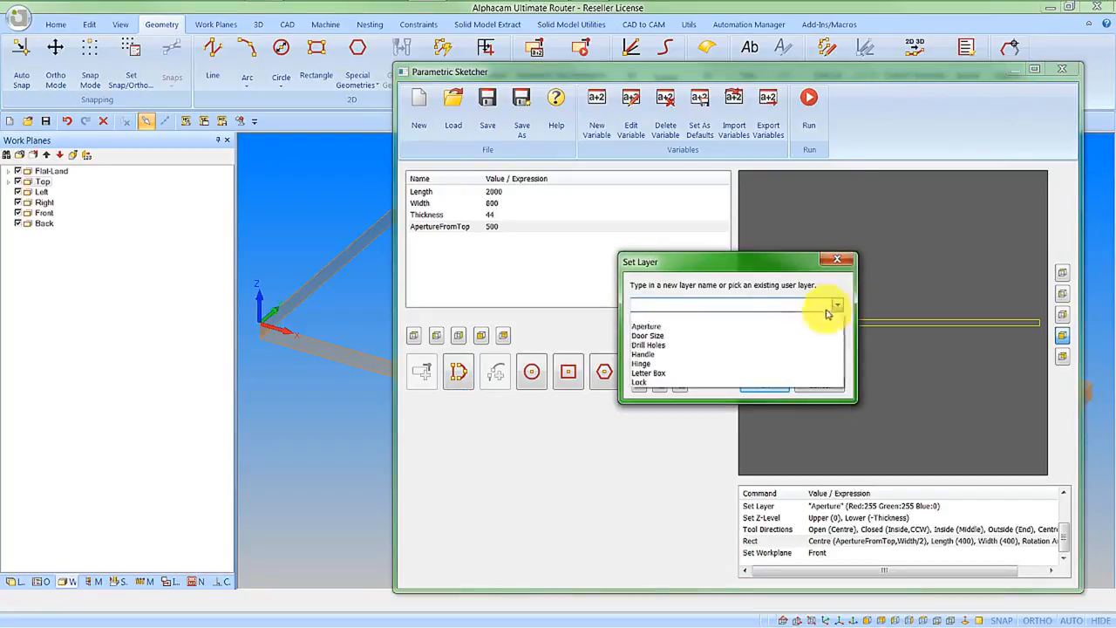
click(653, 382)
click(680, 343)
click(651, 343)
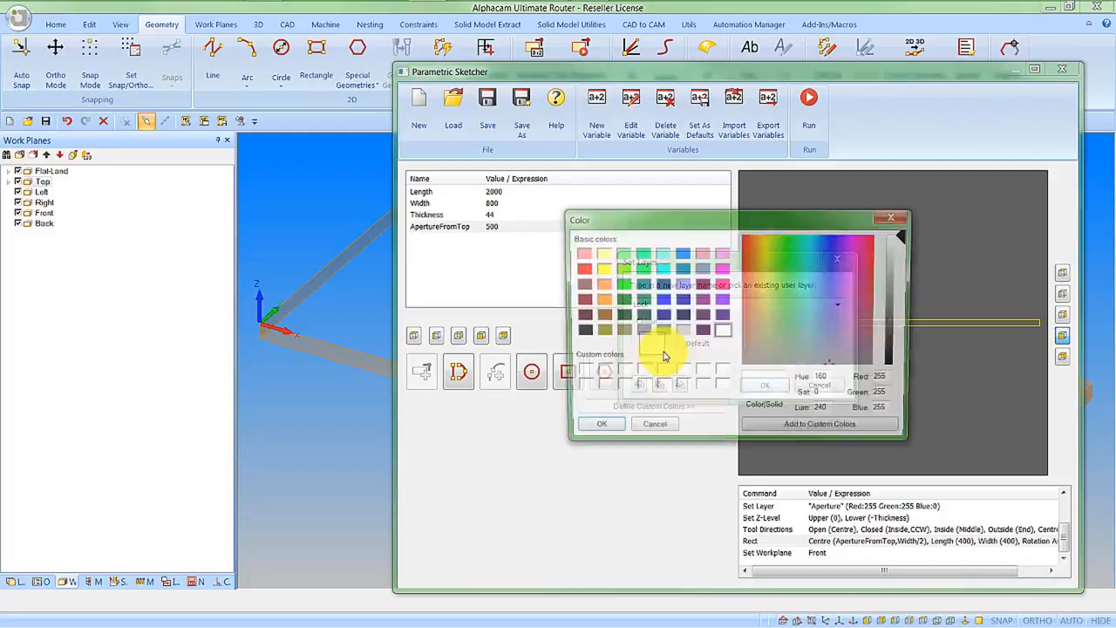
click(721, 283)
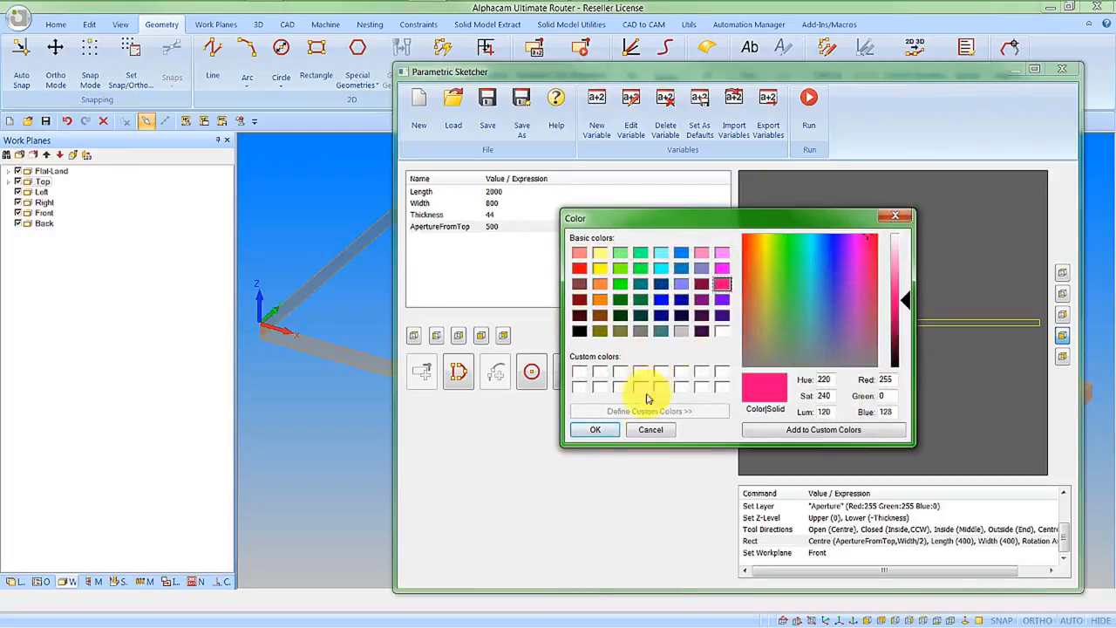
click(595, 429)
click(765, 384)
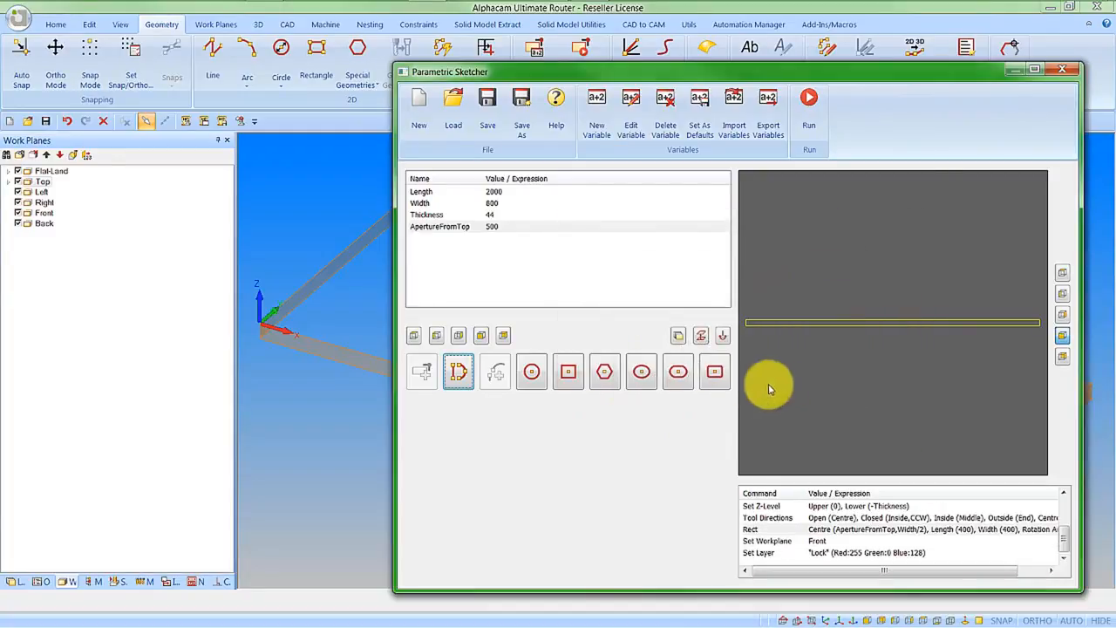
Add a Set Z-Level command from 0 to -50 for the lock, followed by Tool Directions with closed geometries inside and counter-clockwise.
click(701, 335)
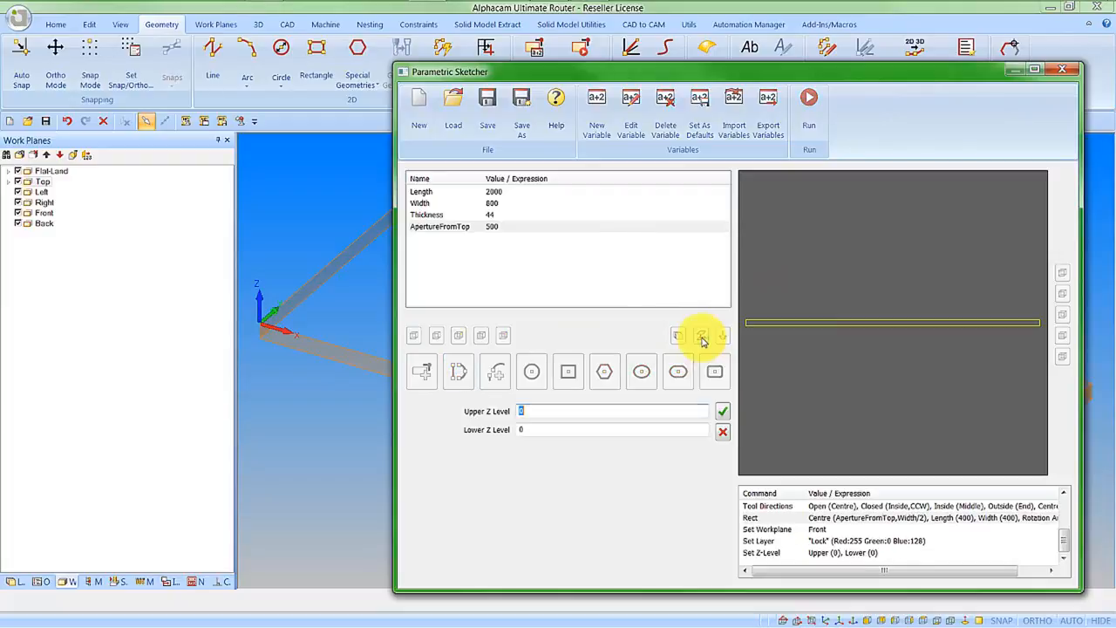
double_click(552, 429)
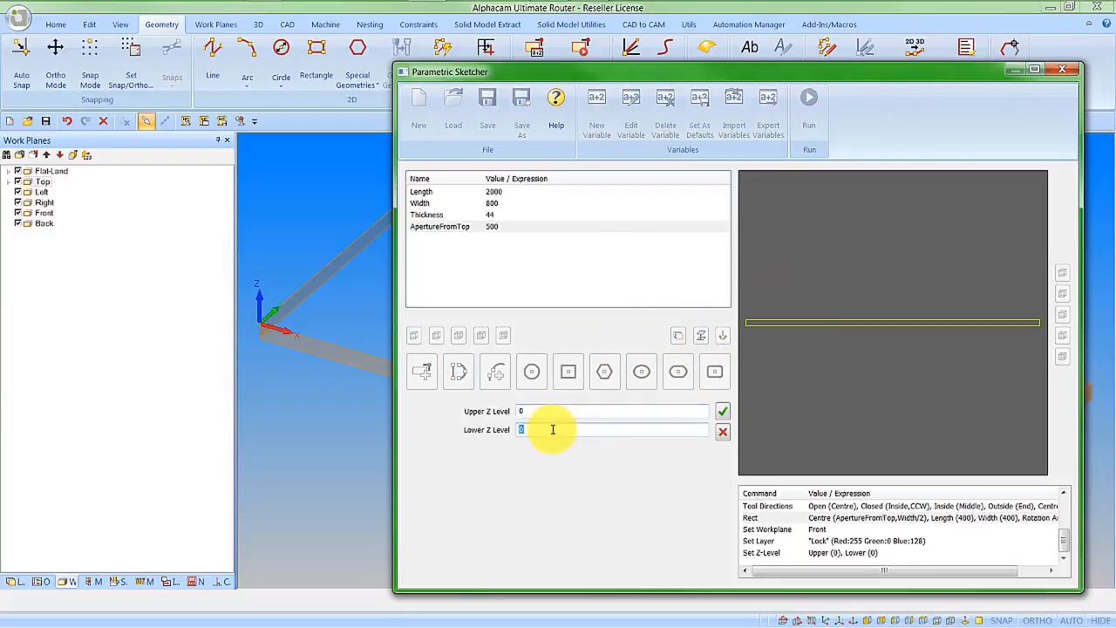
text(-50)
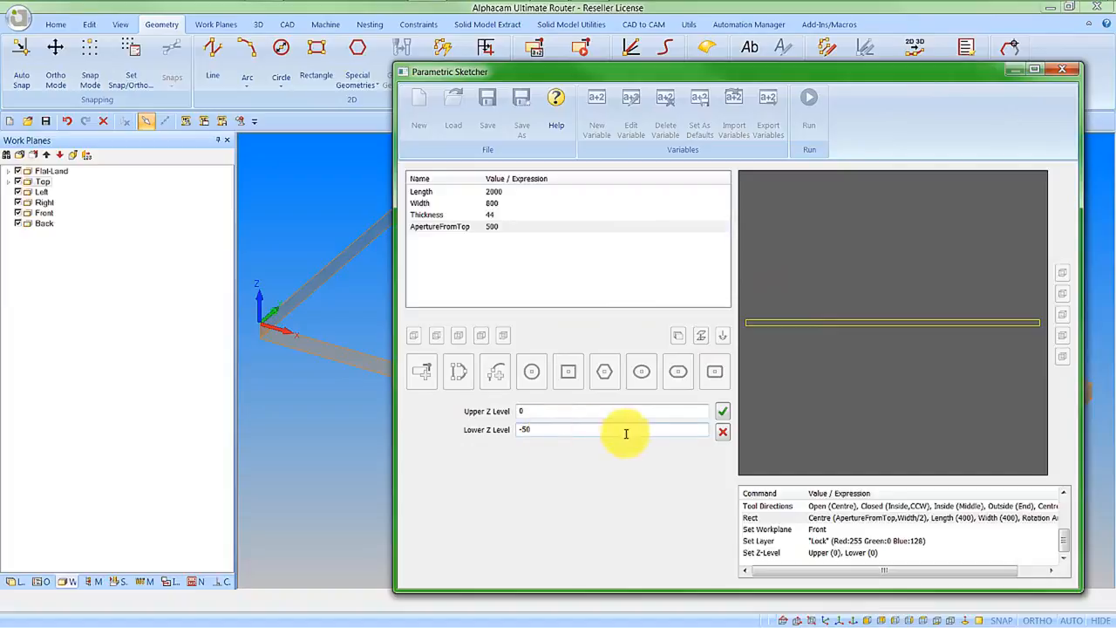
click(722, 411)
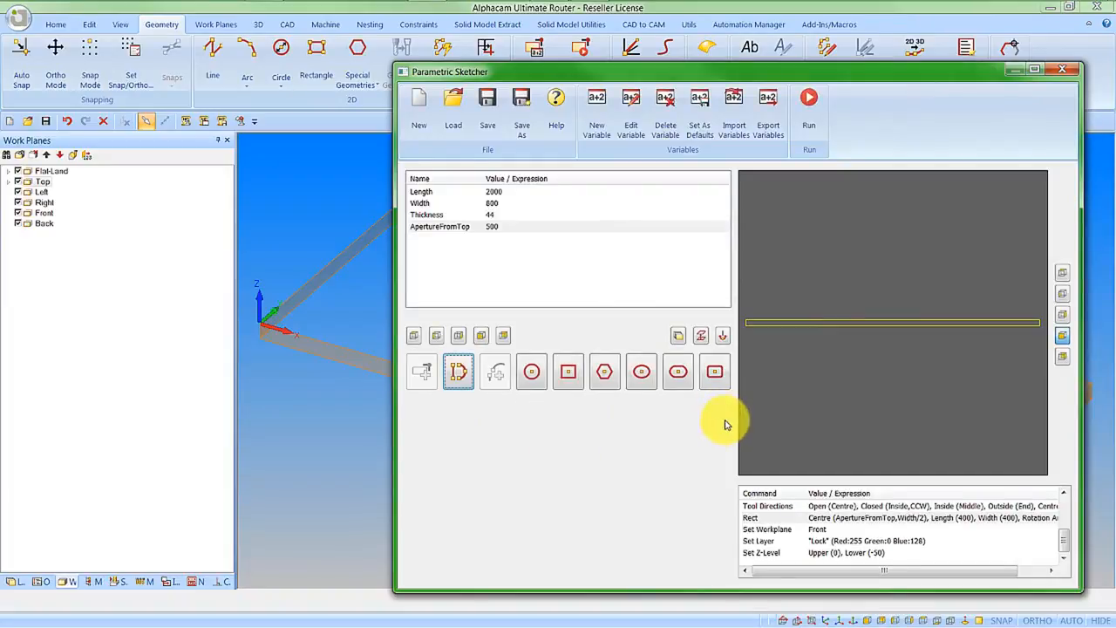
click(723, 336)
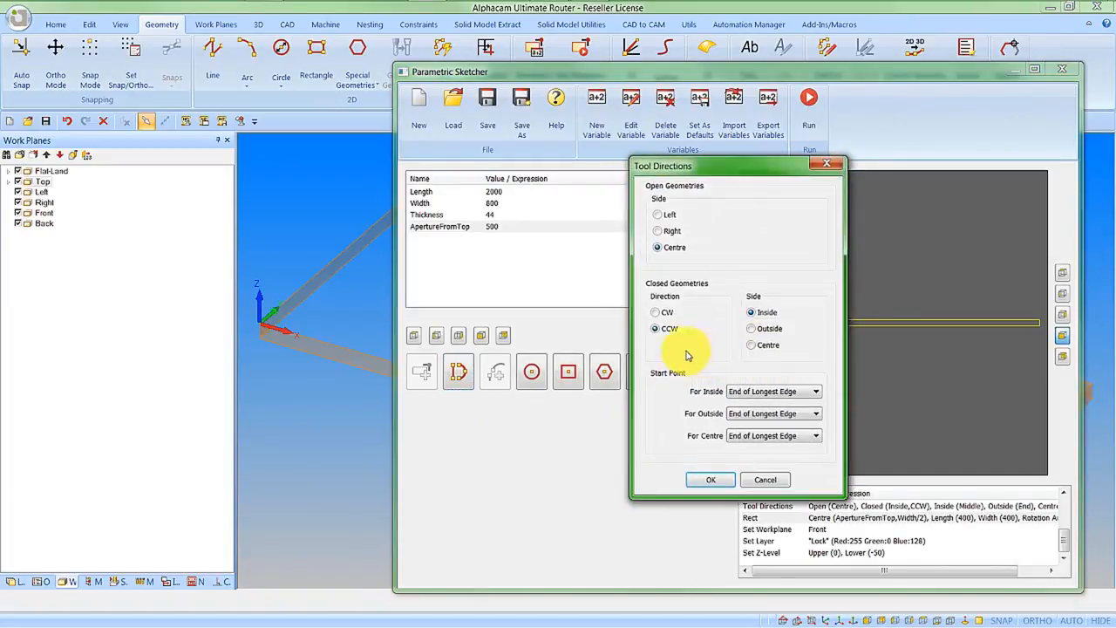
click(711, 479)
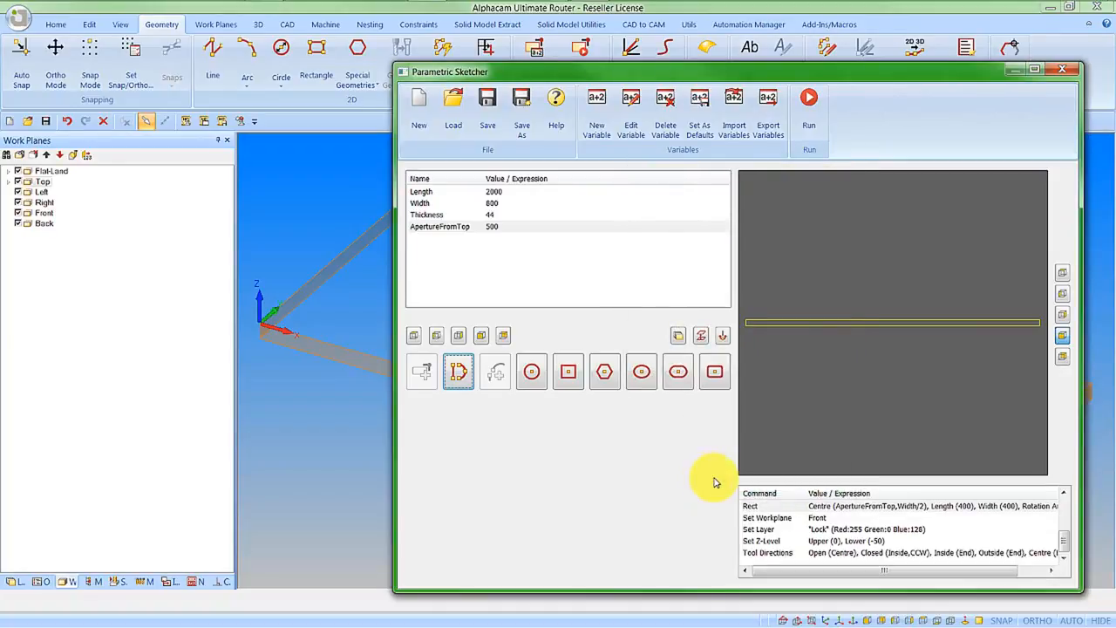
Add a lock rectangle on the Front plane centred at Length/2, Thickness/2, with length 150 and width 25.
click(567, 373)
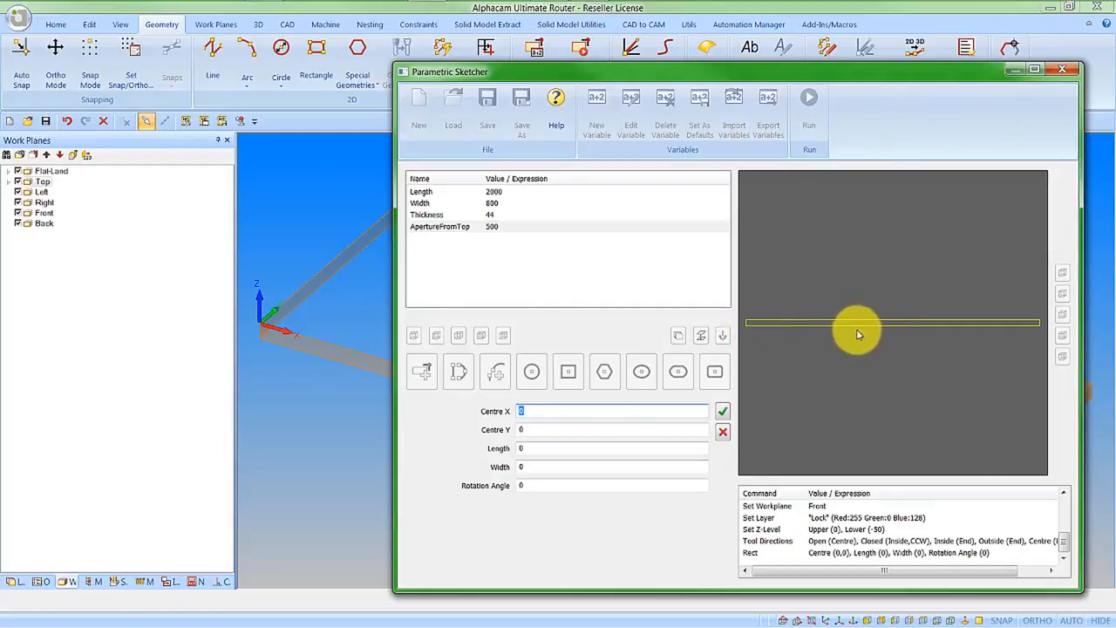
double_click(422, 191)
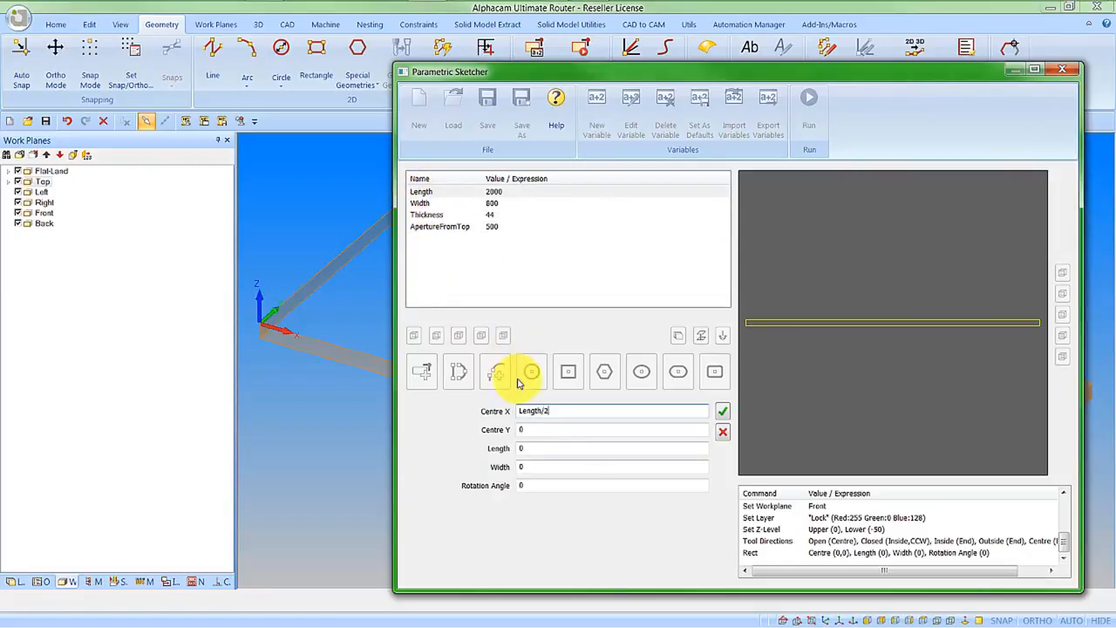
key(Tab)
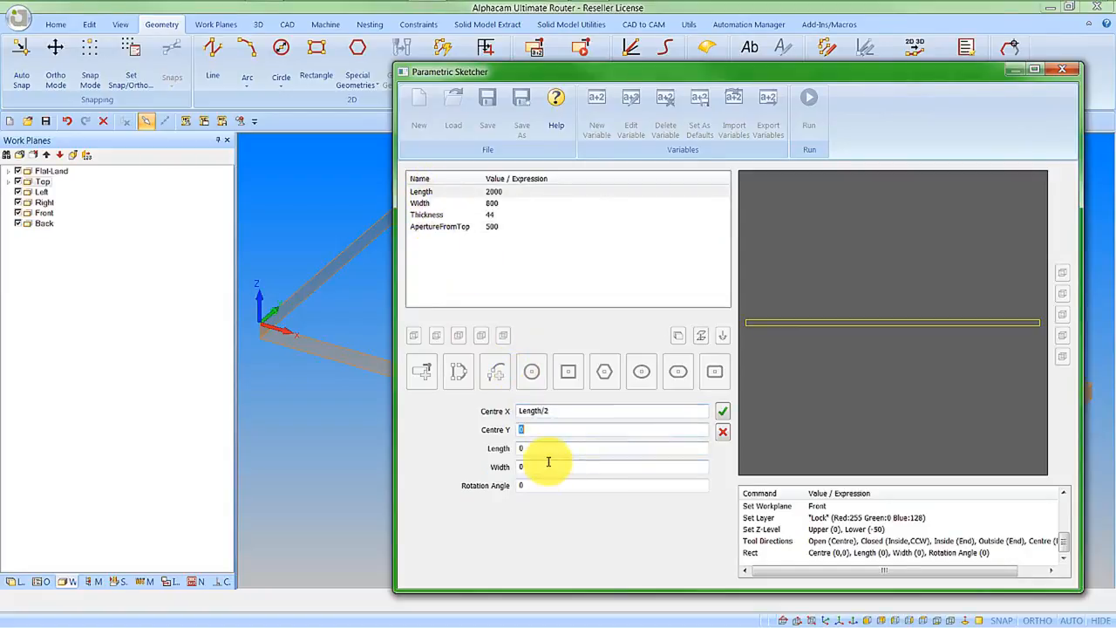
double_click(426, 215)
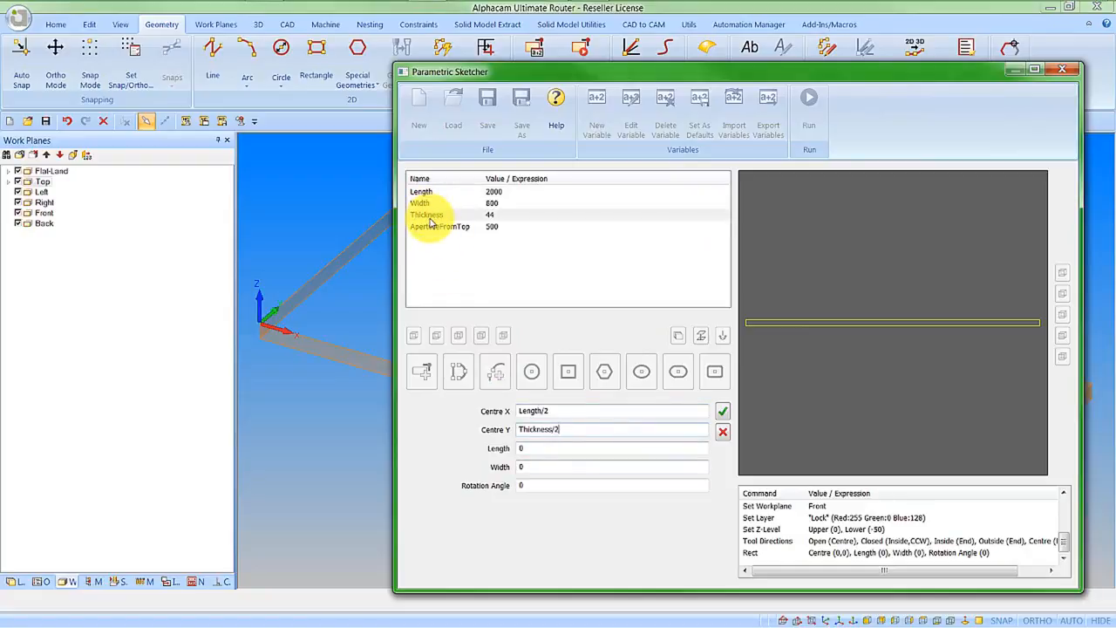
click(539, 448)
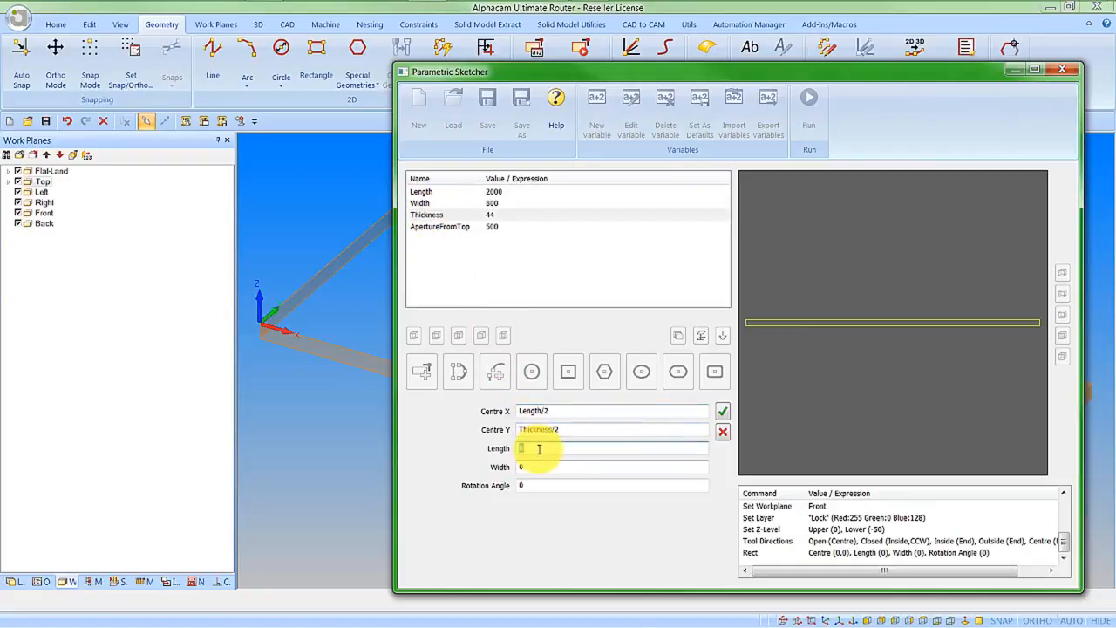
key(Tab)
text(25)
click(723, 410)
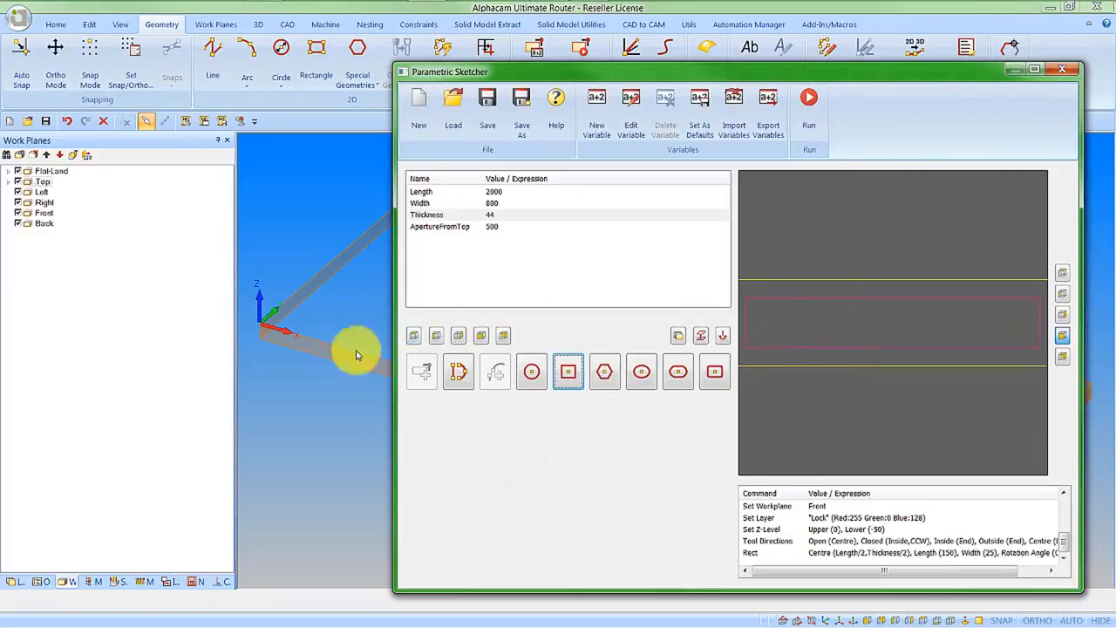
Clear the drawing with a new one and rerun the sketch to generate the door with its lock pocket.
click(324, 353)
click(10, 119)
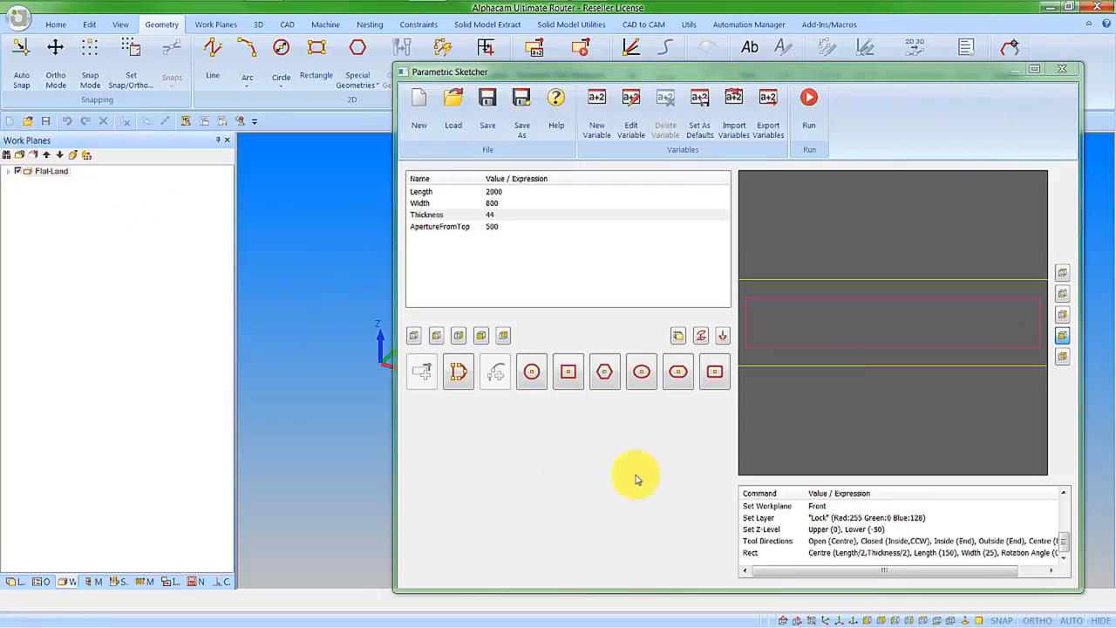
click(809, 125)
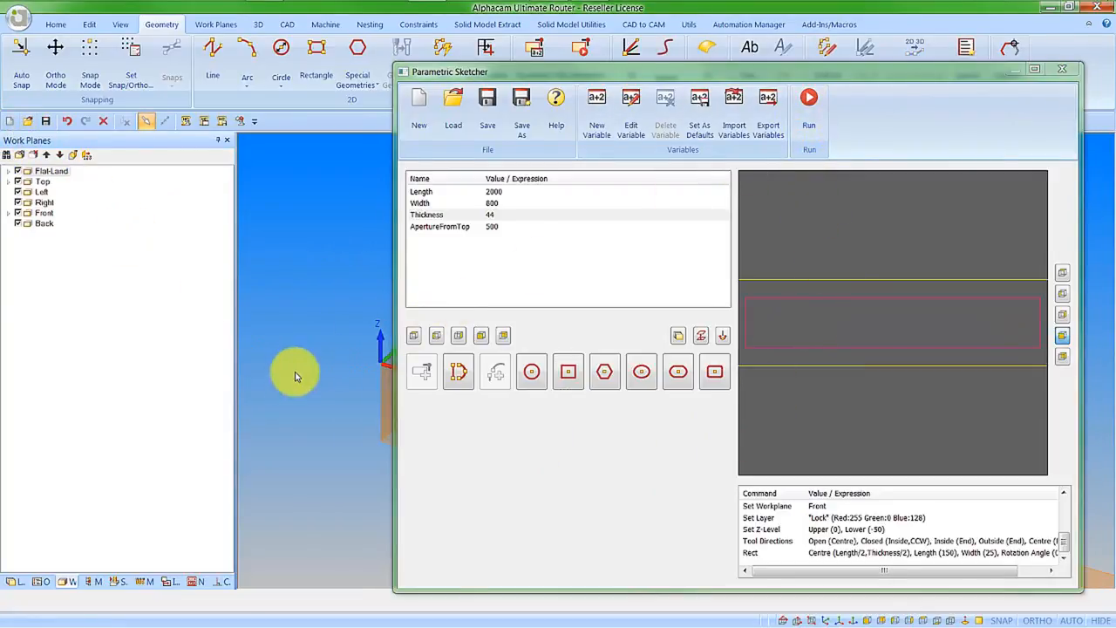
Examine the lock pocket on the door's front edge and check the Front work plane against Flat-Land.
mouse_move(524, 71)
mouse_down()
mouse_move(663, 79)
mouse_move(890, 64)
mouse_up()
scroll(512, 444, up, 4)
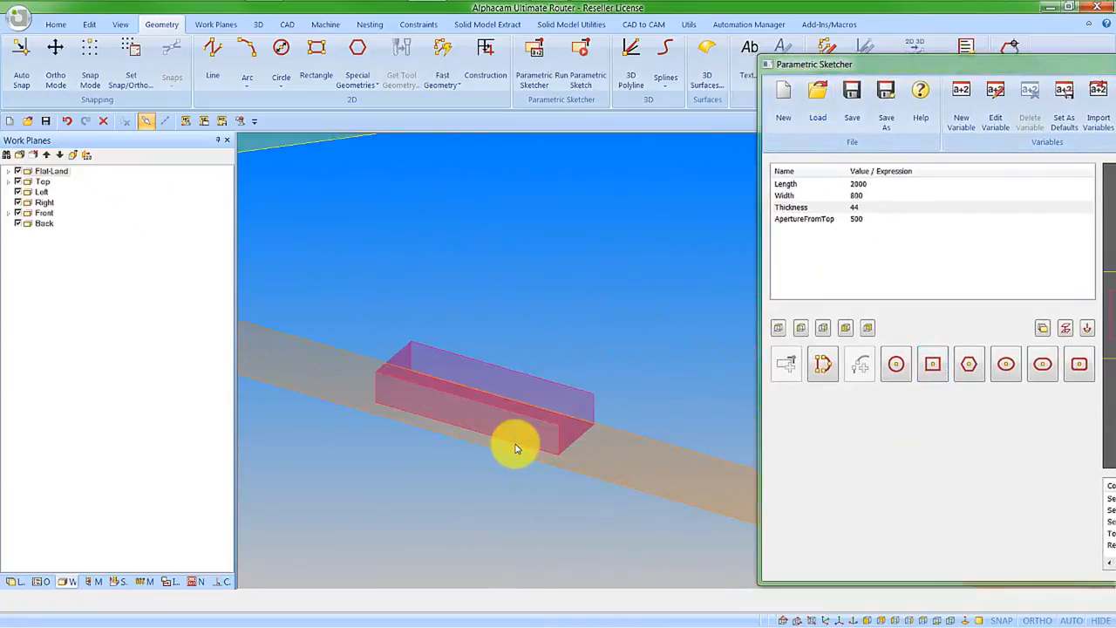
scroll(516, 447, down, 3)
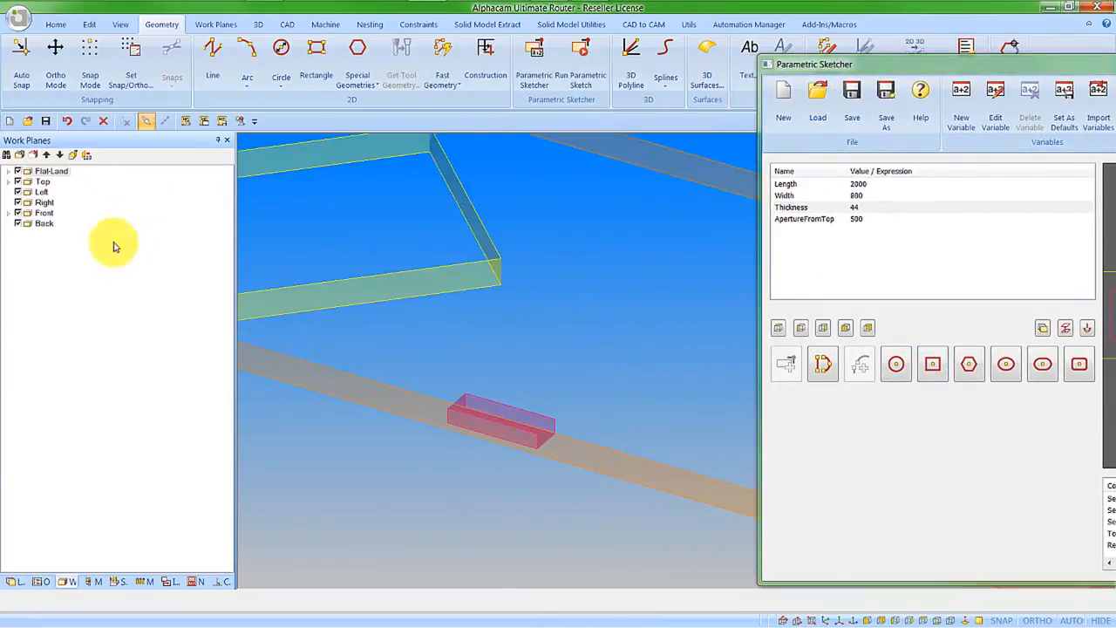
scroll(462, 288, down, 2)
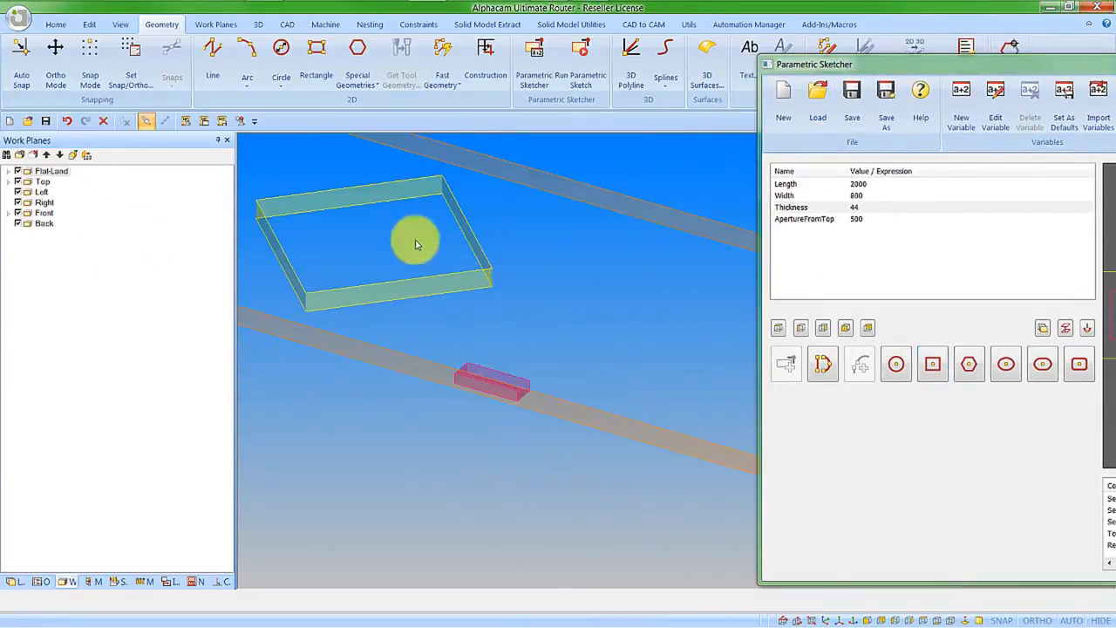
click(47, 216)
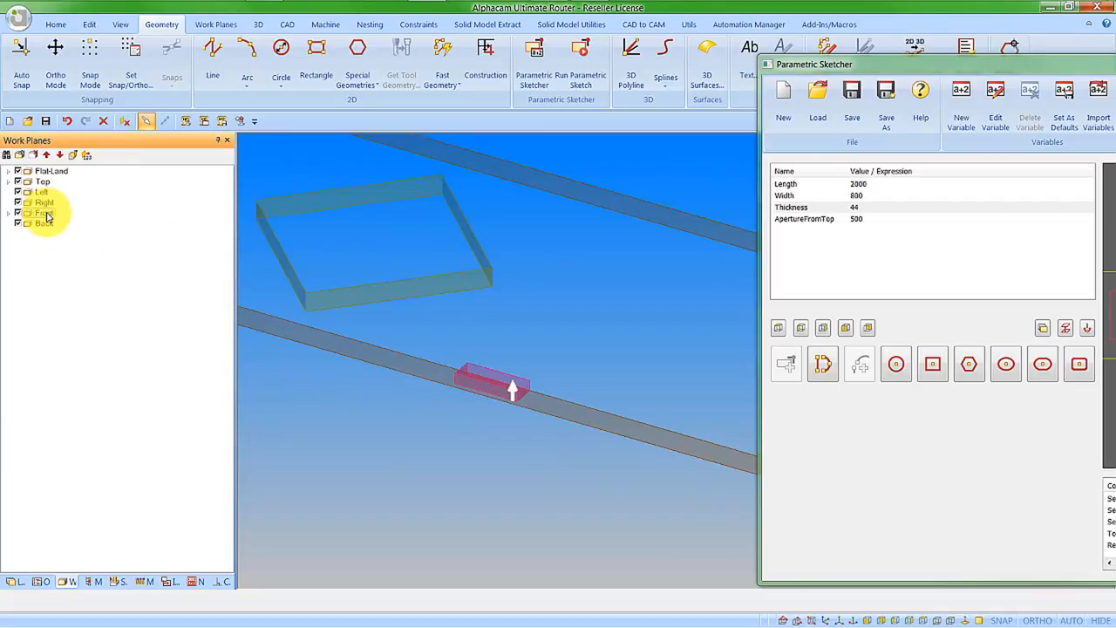
click(48, 171)
Save the parametric sketch as "Door Example" in the EPS folder and close the Parametric Sketcher.
drag(864, 64, 458, 48)
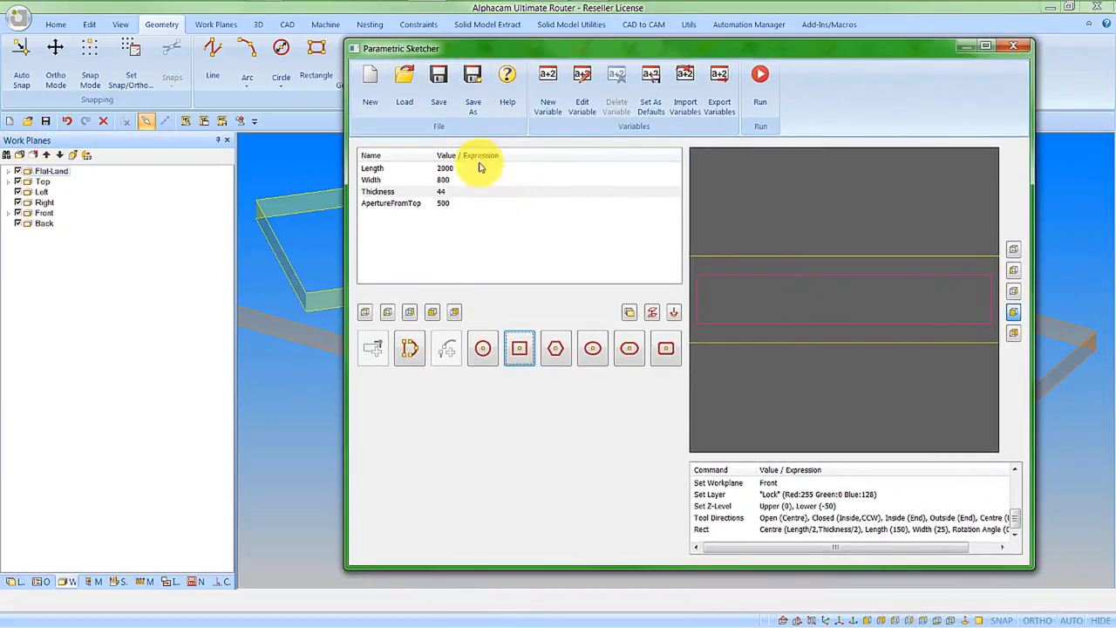
click(471, 103)
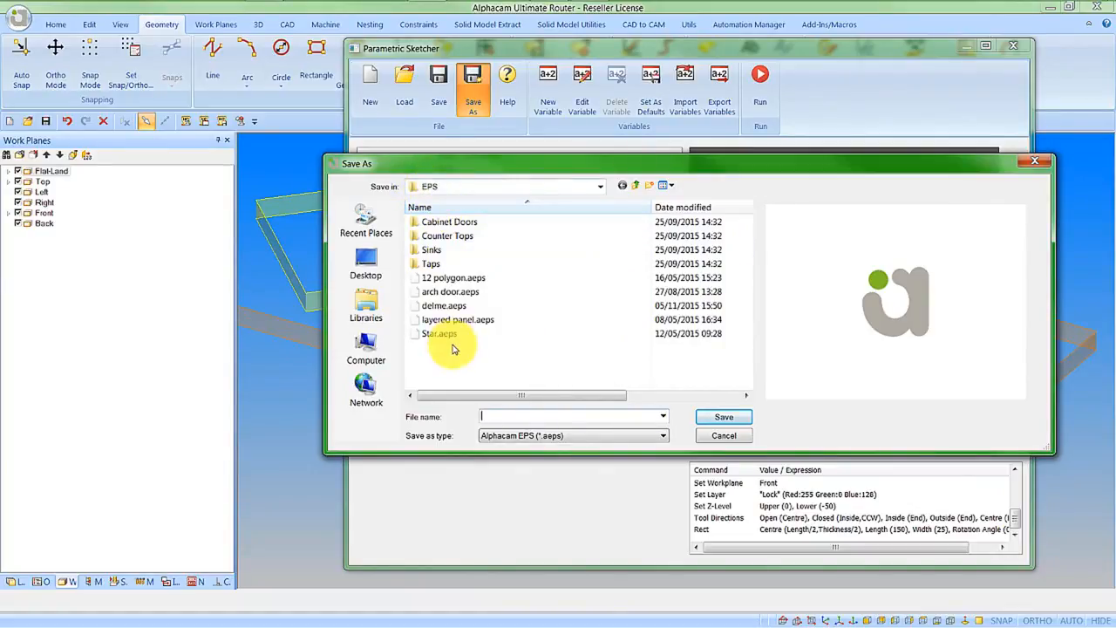
text(Door Example)
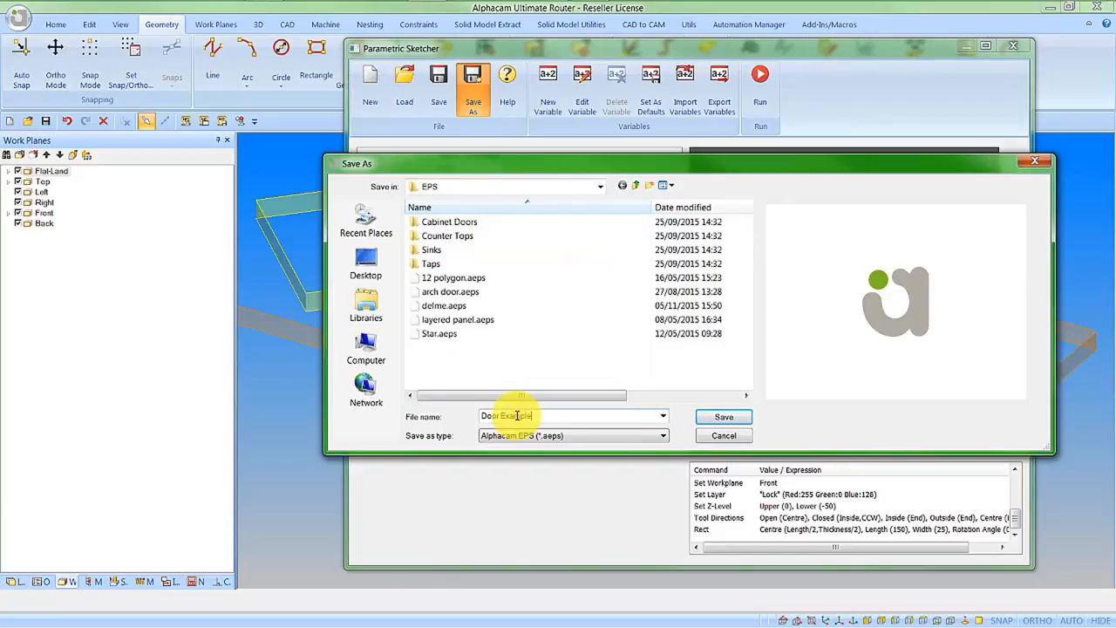
click(739, 417)
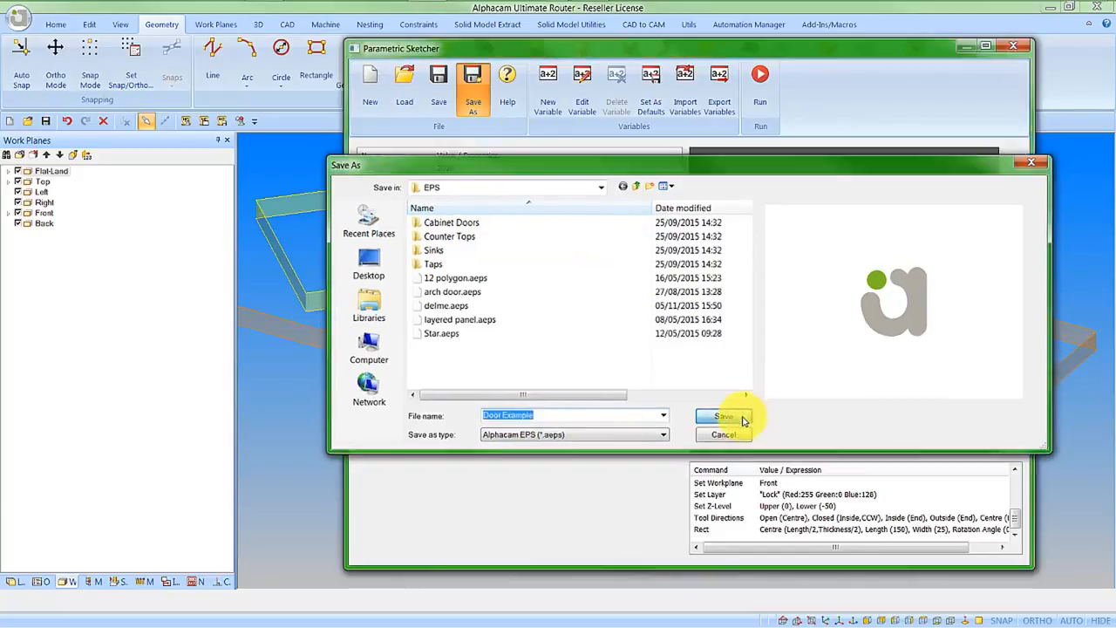
click(1012, 45)
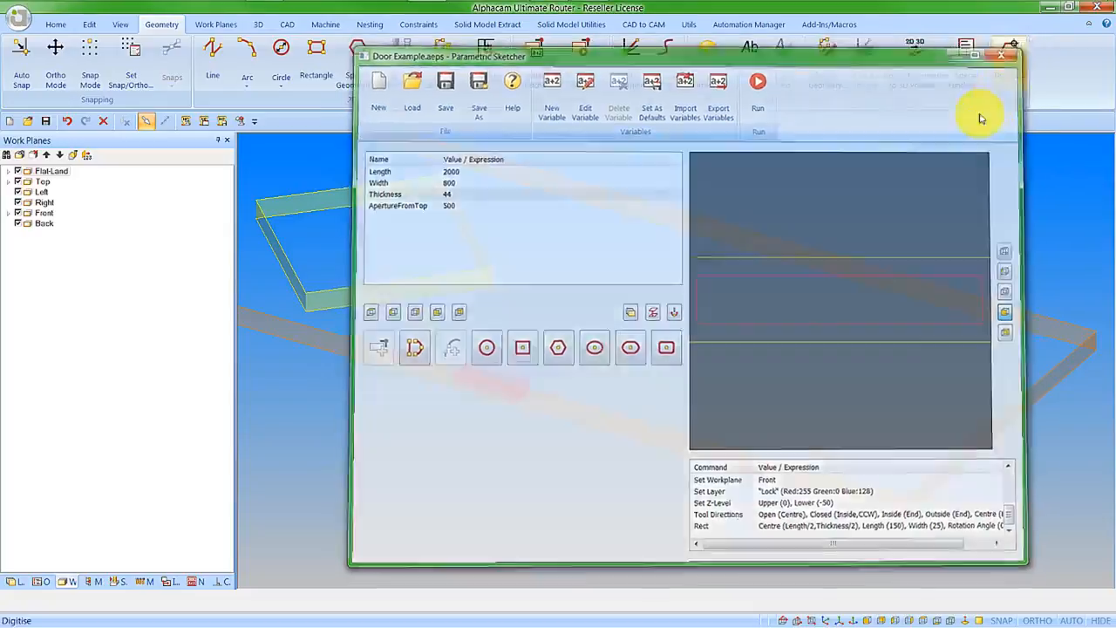
Start a new drawing and open Door Example.aeps with Run Parametric Sketch.
click(10, 121)
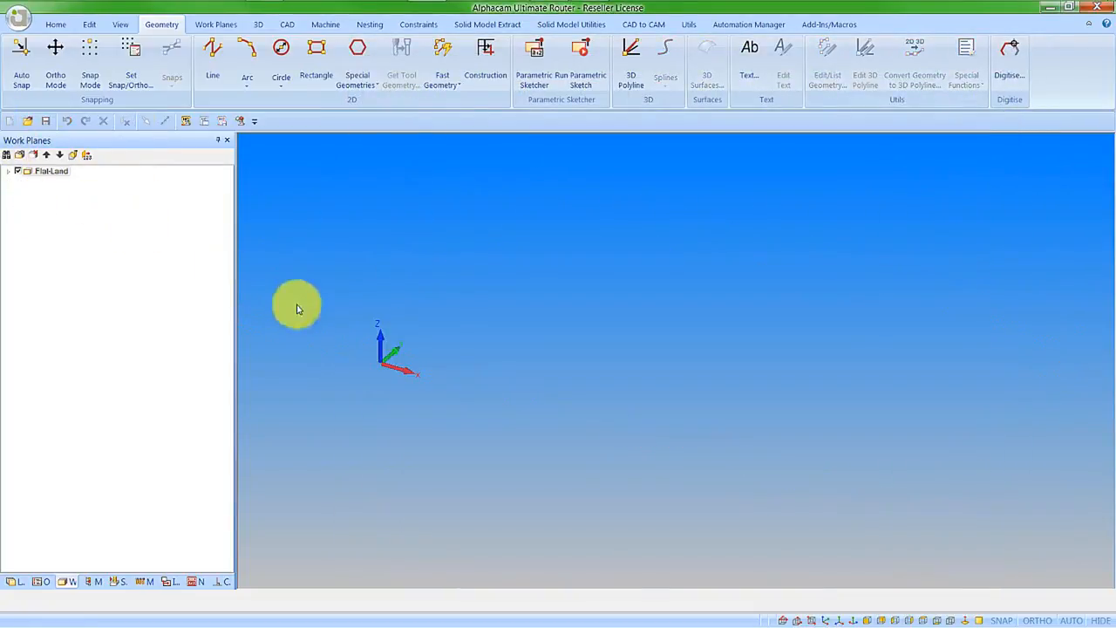
click(578, 78)
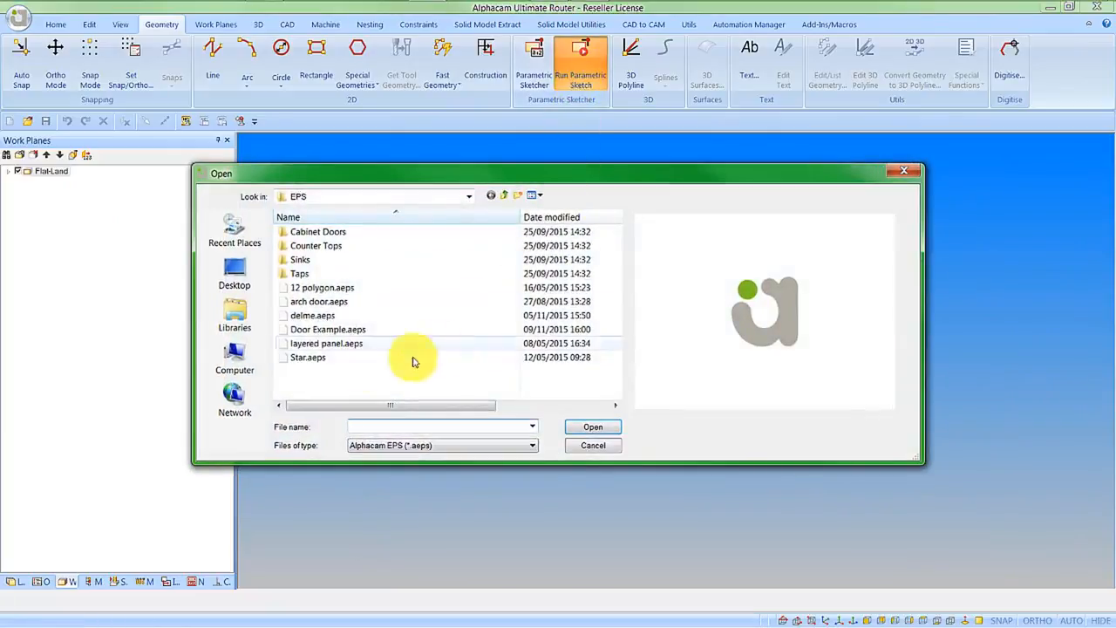
click(322, 329)
click(592, 426)
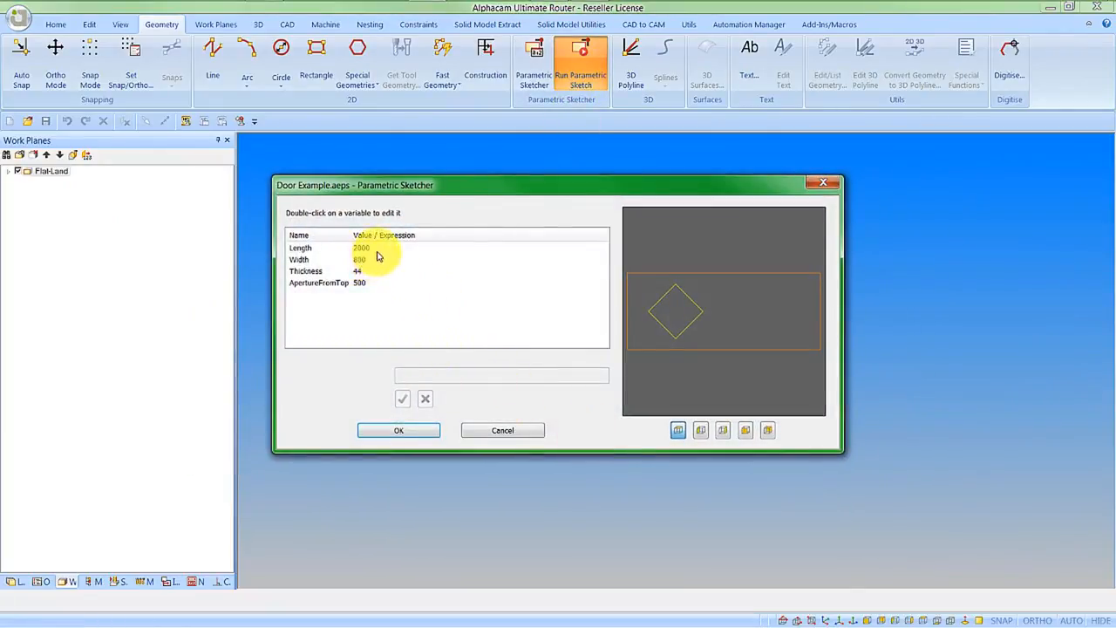
Set the sketch variables Length to 2100, Width to 850 and ApertureFromTop to 400.
double_click(377, 252)
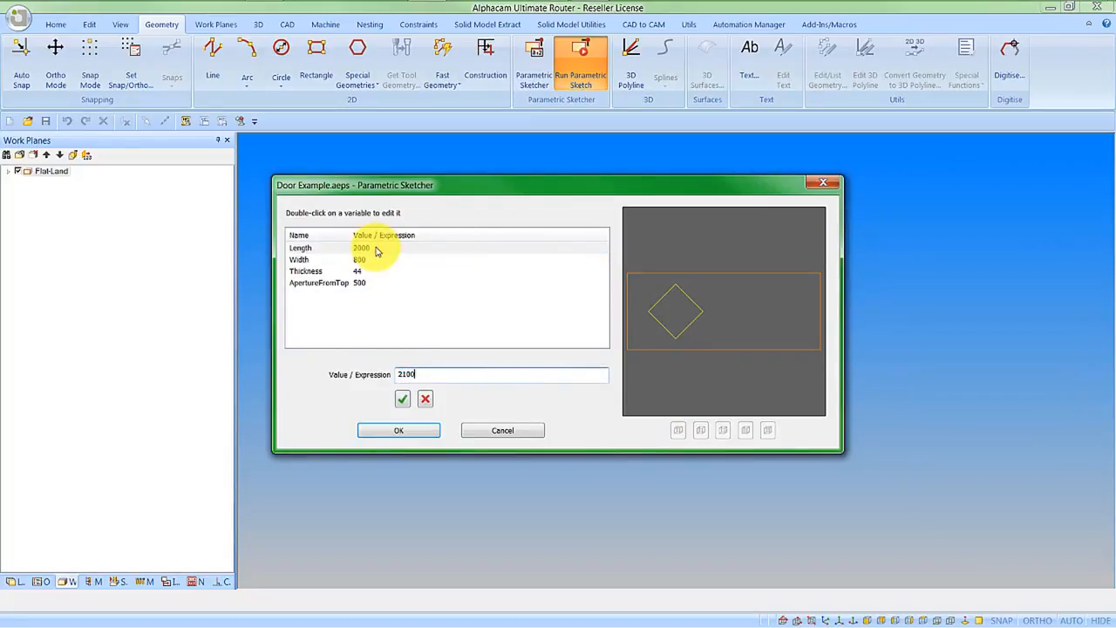
text(2100)
click(402, 399)
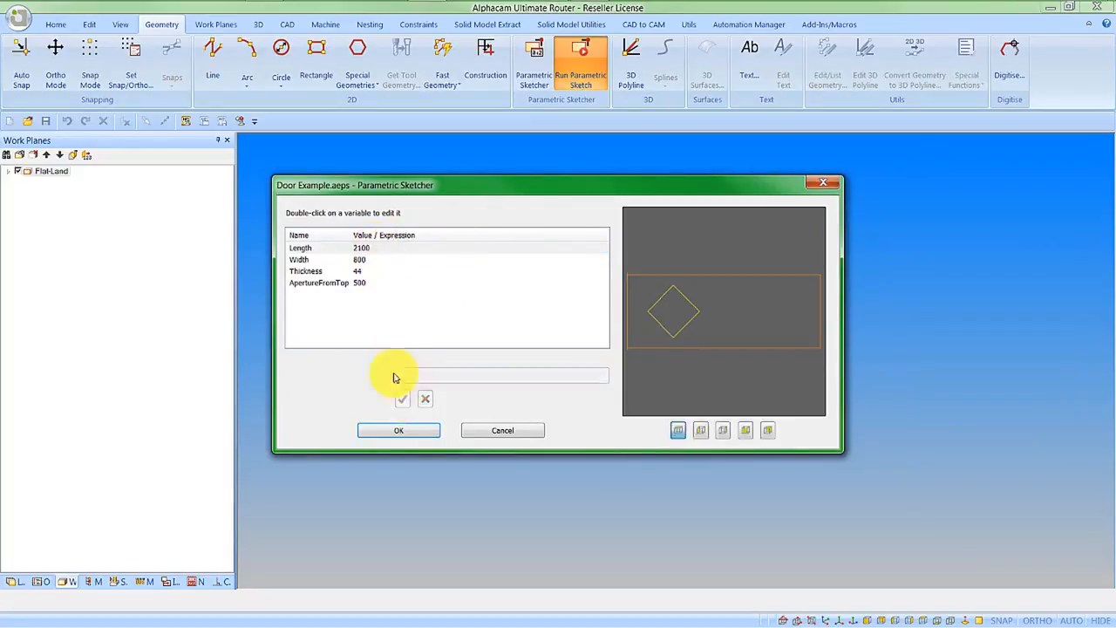
double_click(381, 261)
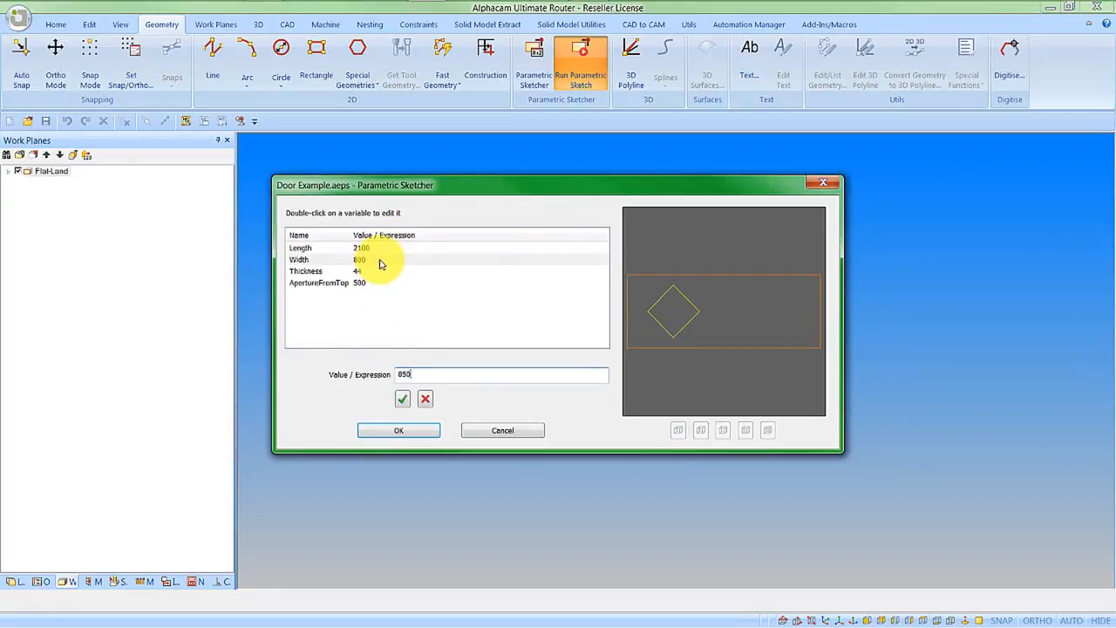
click(402, 398)
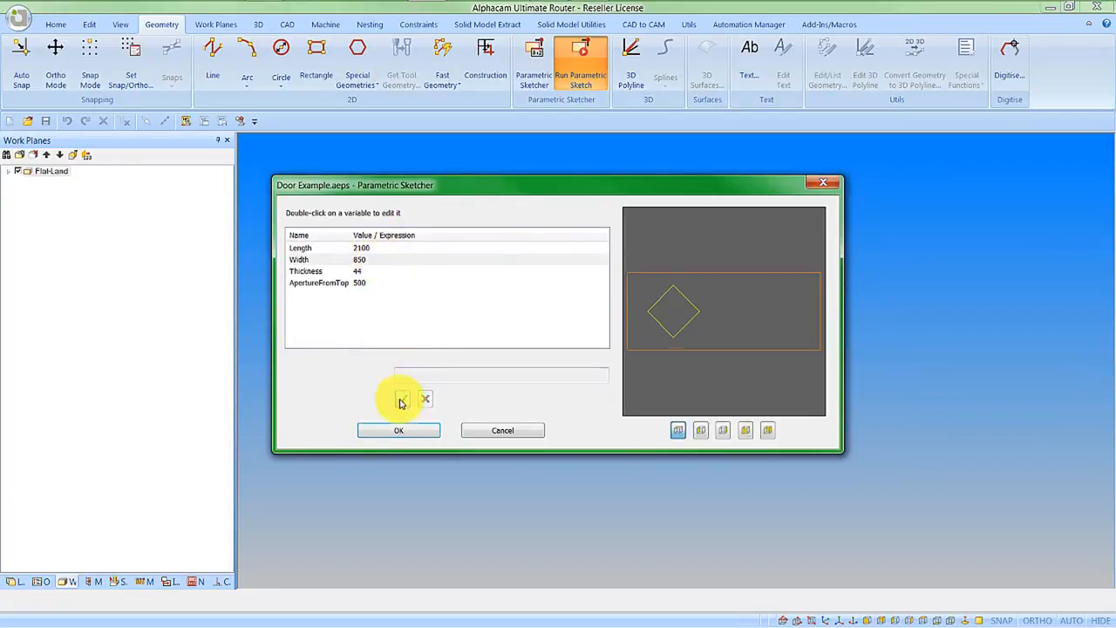
double_click(370, 286)
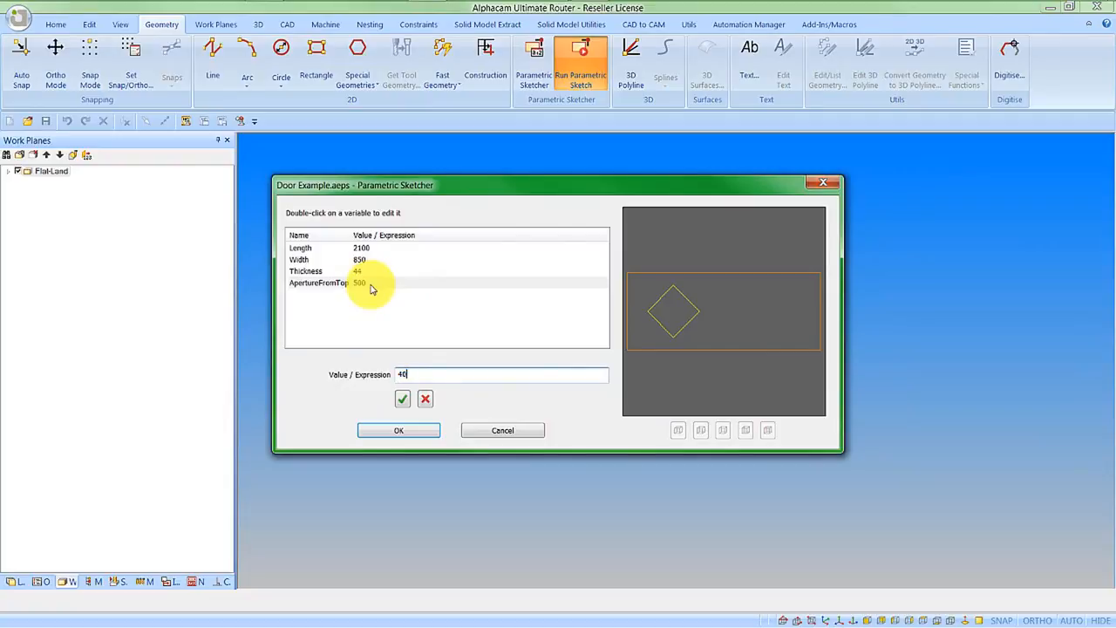
text(400)
click(403, 400)
Accept the variables and place the door sketch at coordinates X 0, Y 0, Z 0.
click(409, 431)
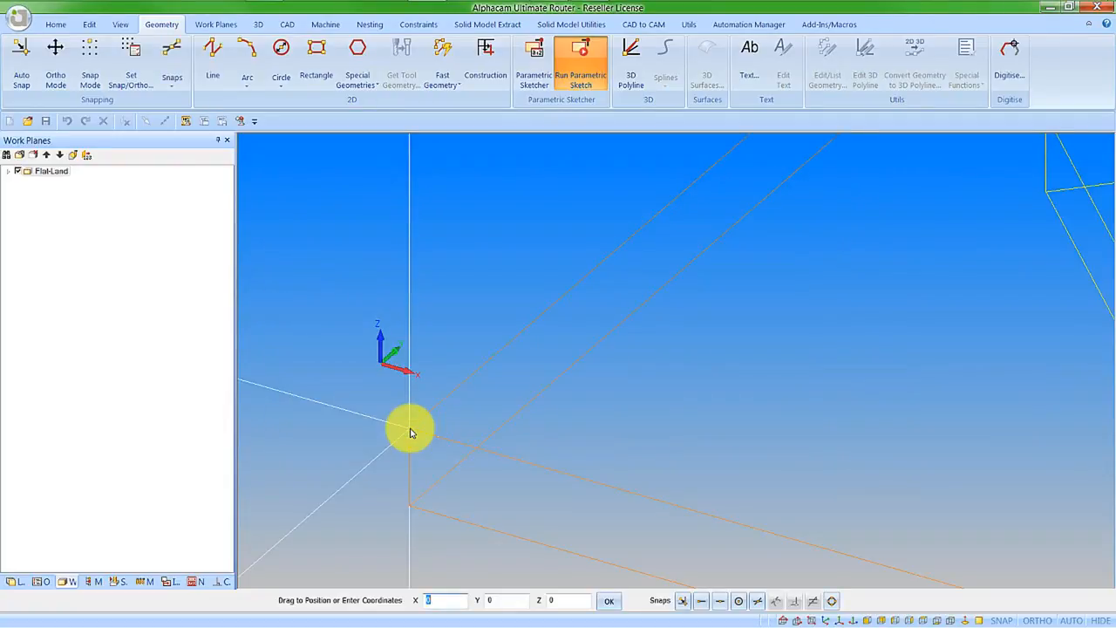
key(Tab)
key(Tab)
key(Return)
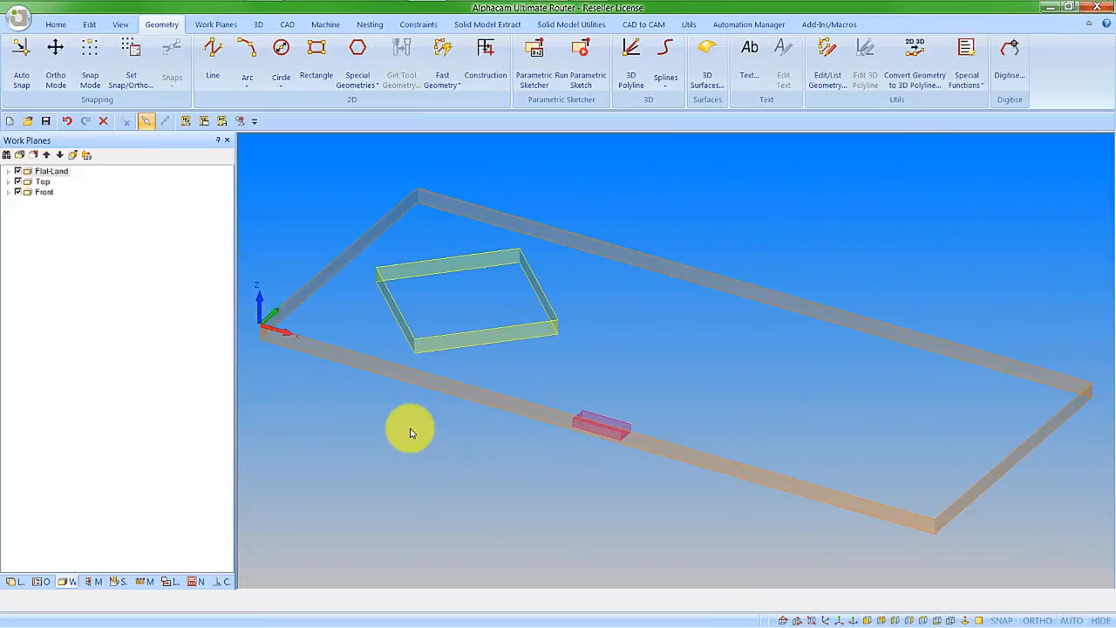
Apply the Machine Door machining style to the door's panel, aperture and lock geometries, and inspect the toolpaths.
click(92, 581)
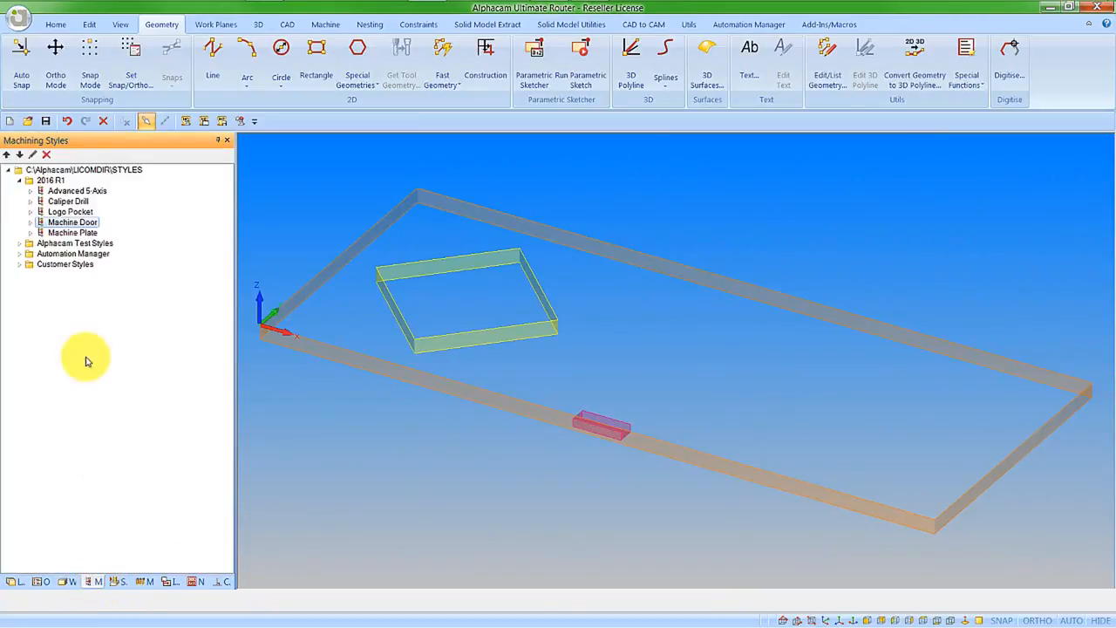
right_click(75, 223)
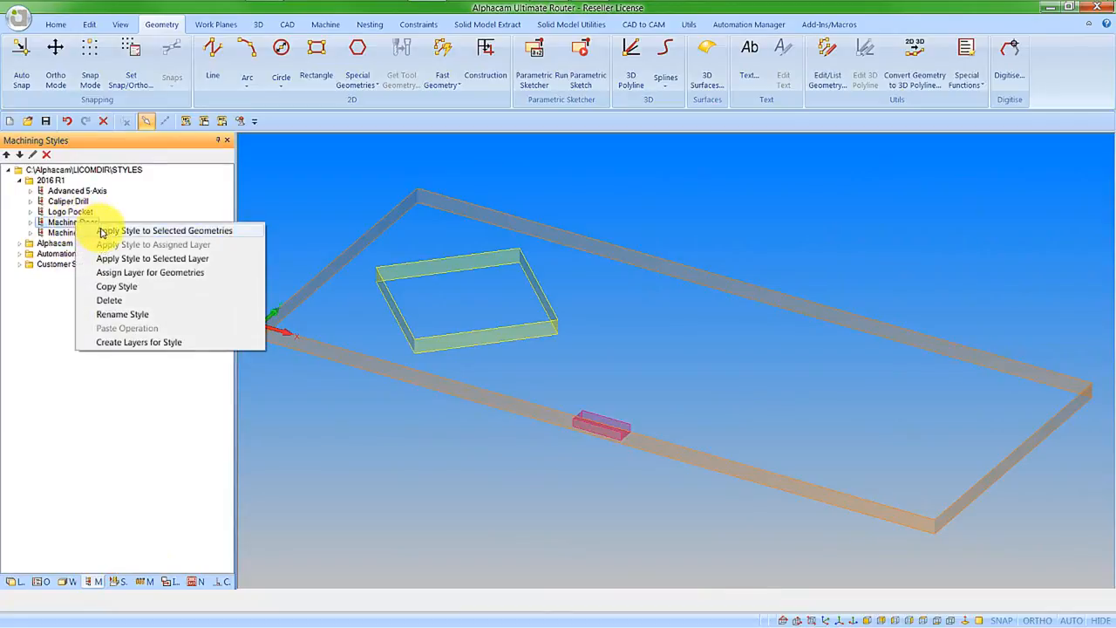
click(102, 231)
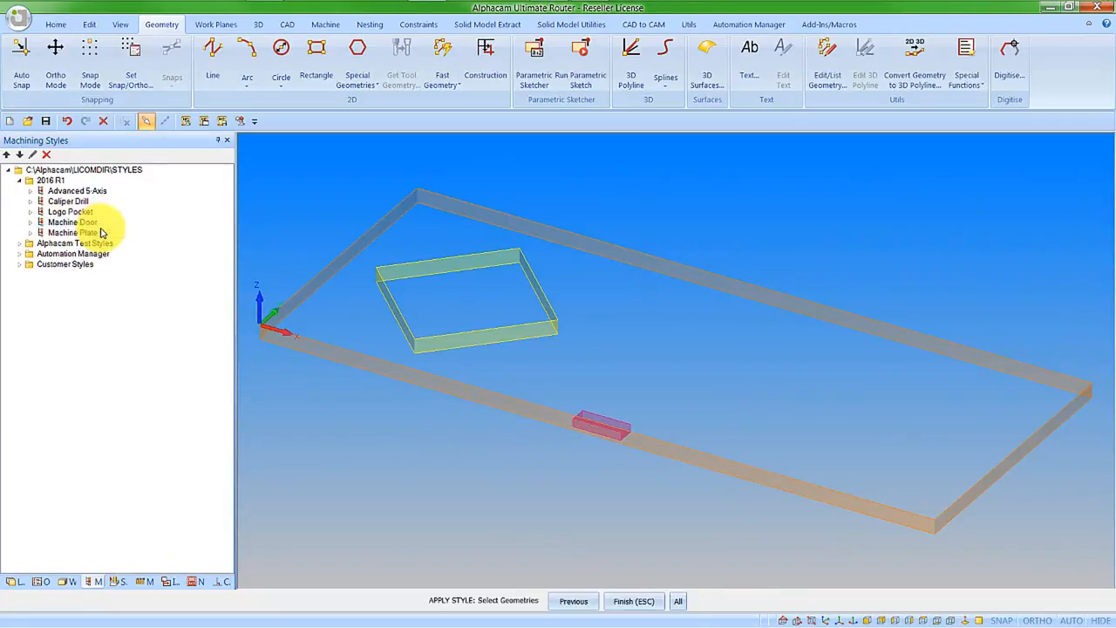
click(651, 602)
click(650, 602)
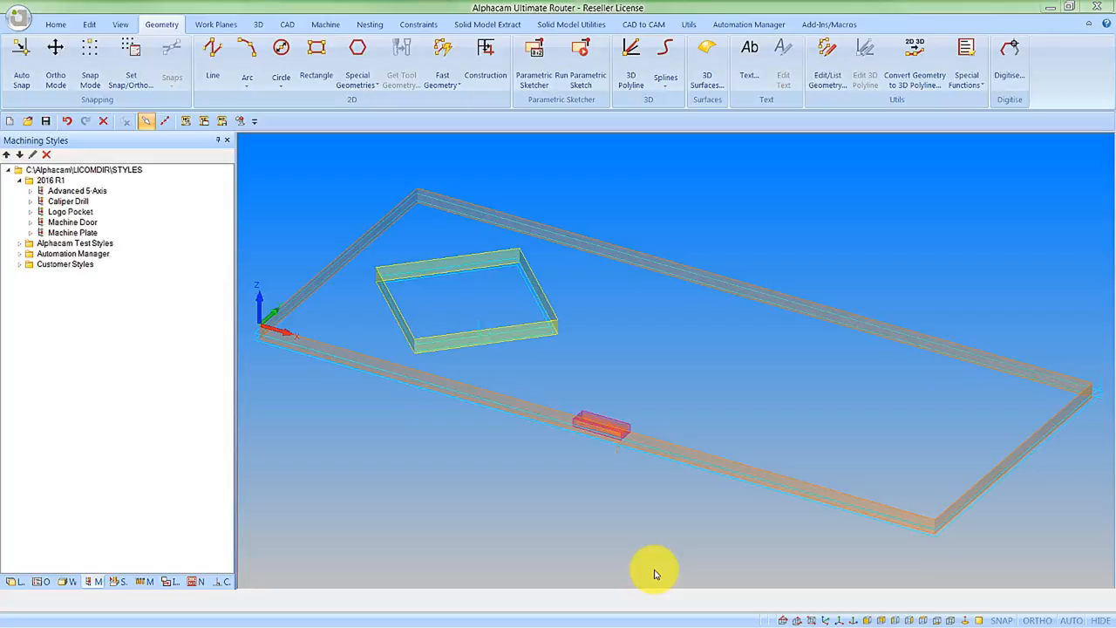
middle_drag(603, 439, 596, 467)
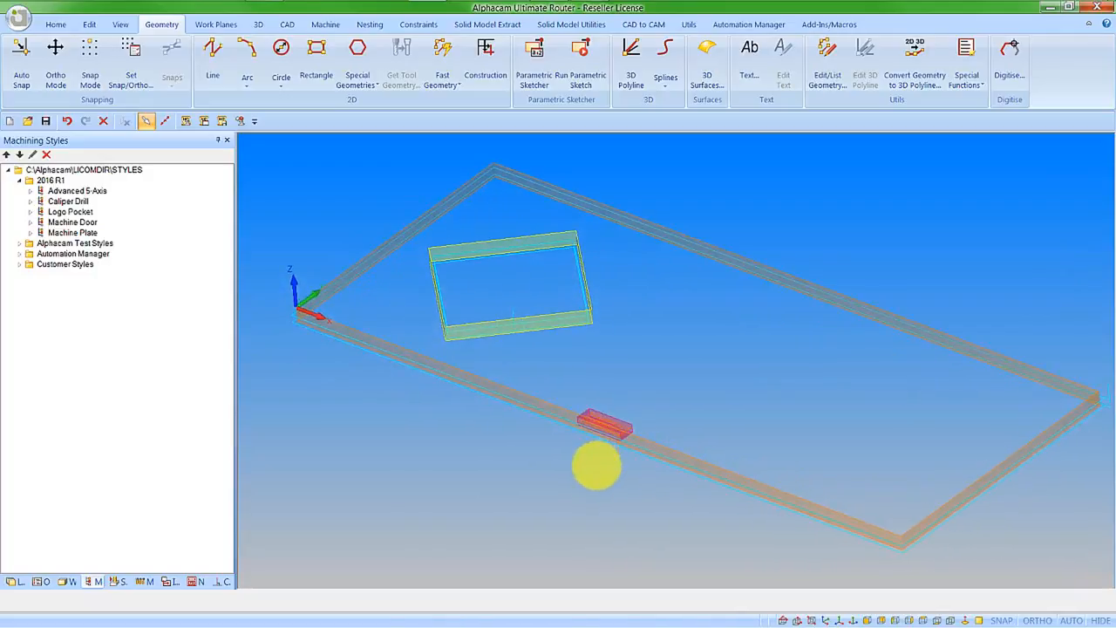